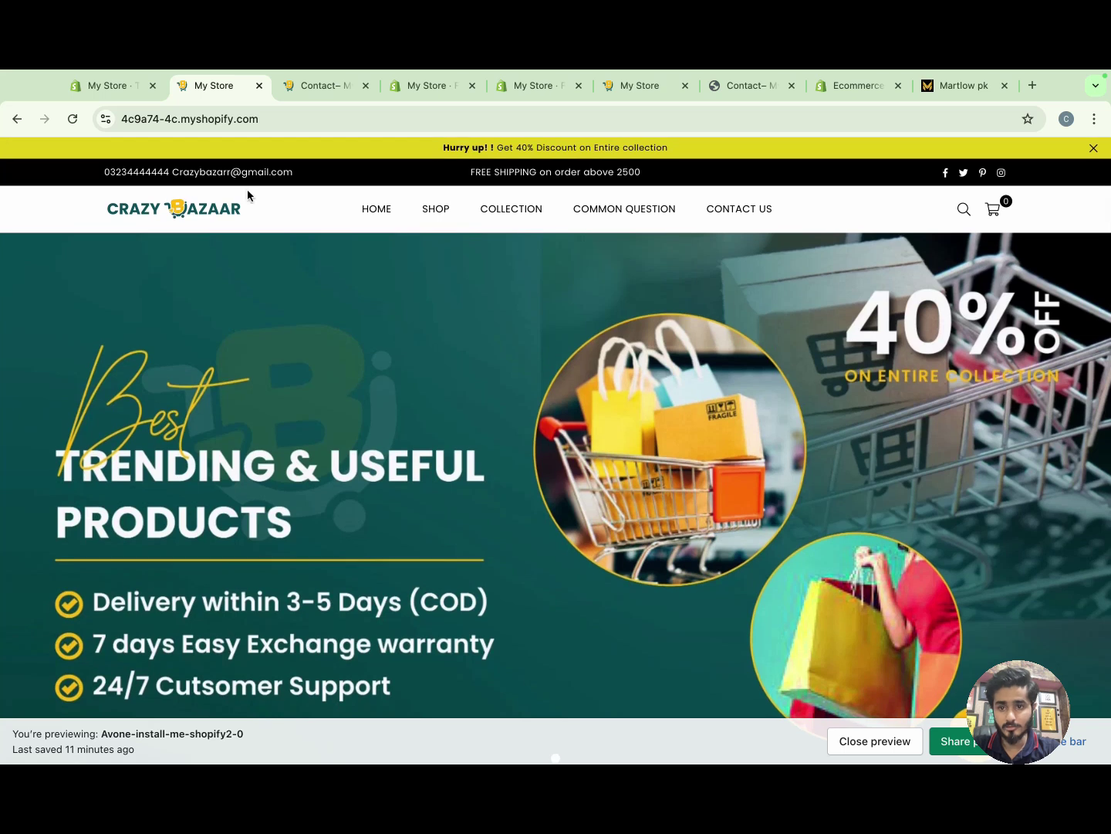
Change the store name to "crazy bazar" in the Shopify admin's general settings and save it
{"action": "left_click", "coordinate": [111, 89]}
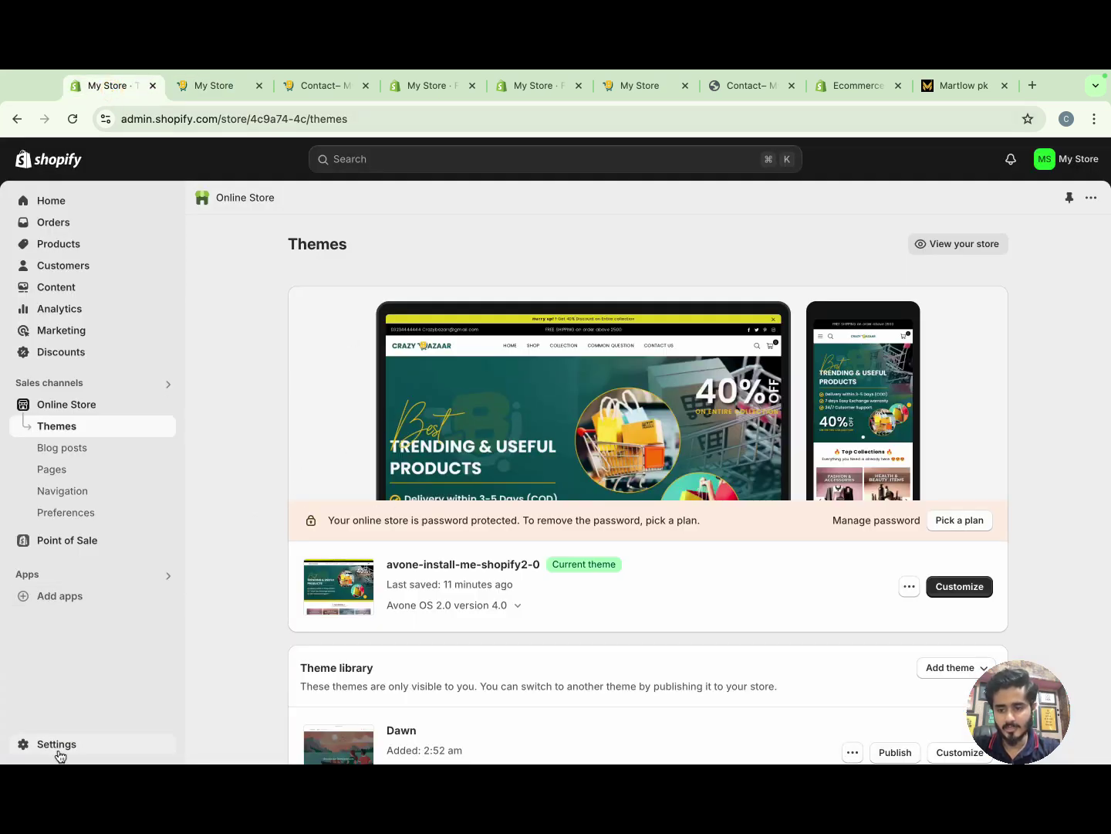
{"action": "left_click", "coordinate": [26, 746]}
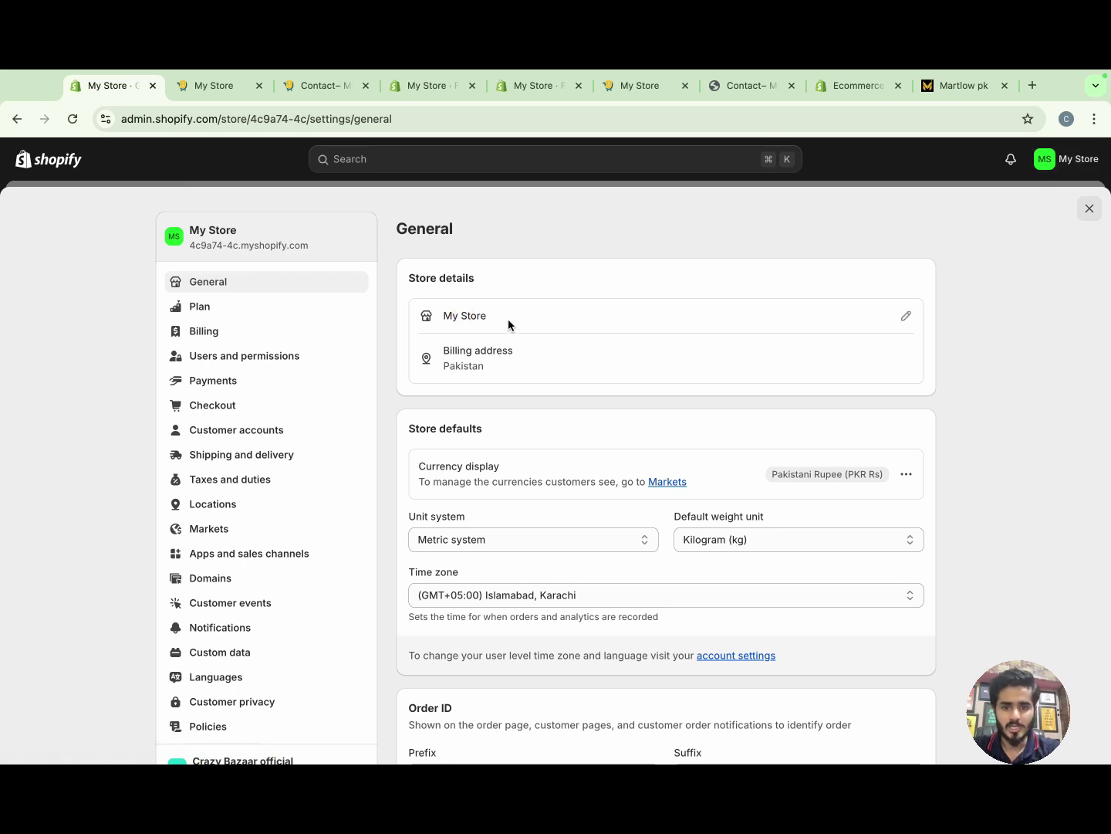
{"action": "left_click", "coordinate": [908, 316]}
{"action": "left_click", "coordinate": [404, 427]}
{"action": "triple_click", "coordinate": [415, 427]}
{"action": "type", "text": "crazy bazar"}
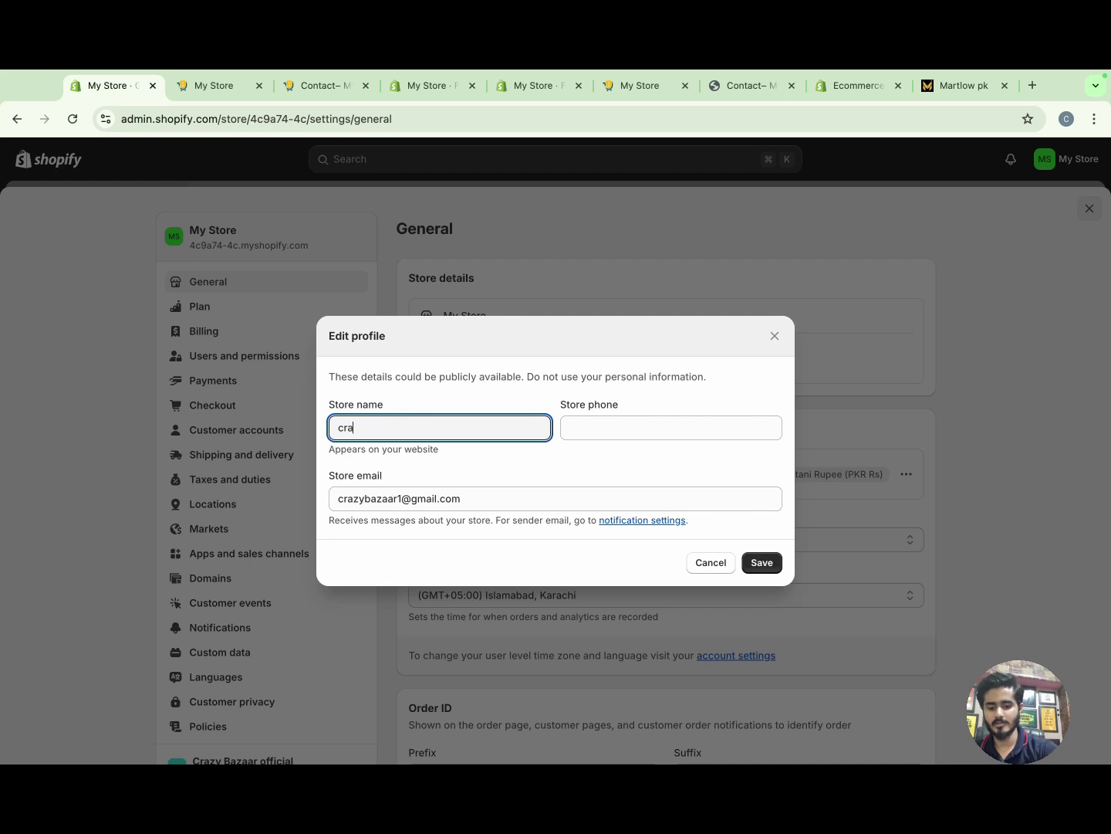
{"action": "left_click", "coordinate": [757, 562]}
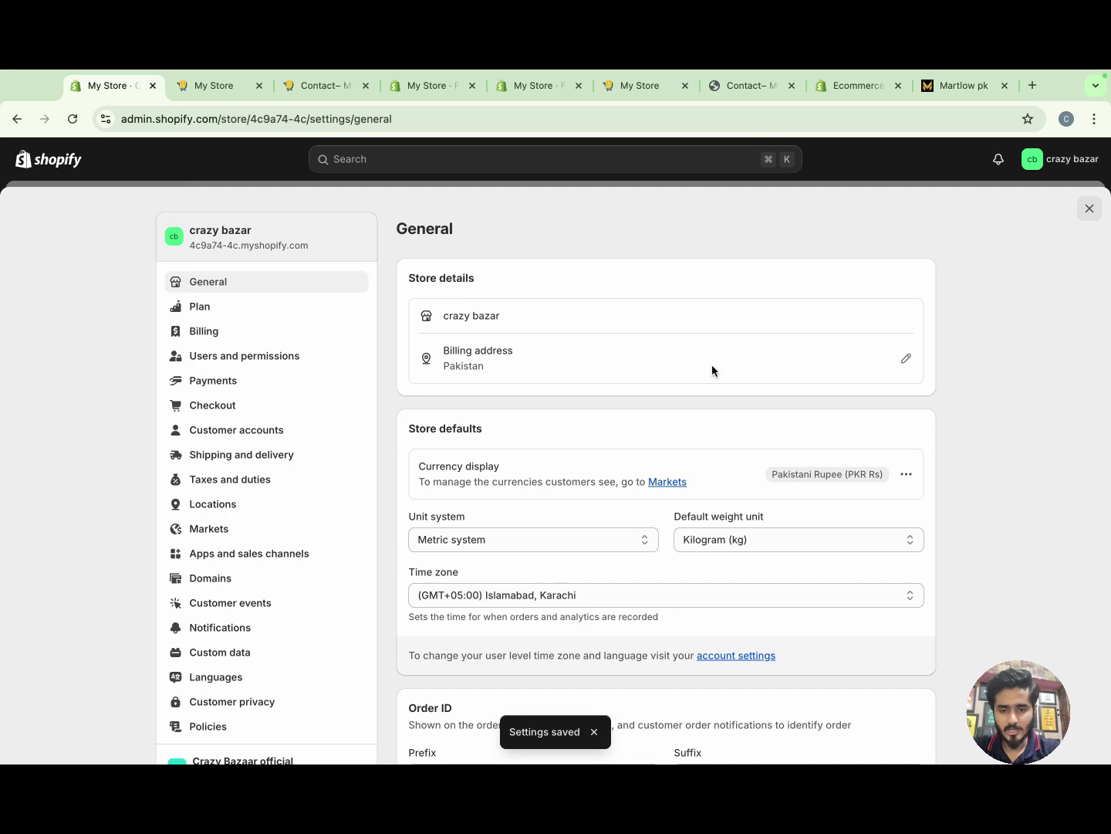
Review the remaining general settings and the subscription plans, including the Basic plan's checkout page, and leave without subscribing
{"action": "scroll", "coordinate": [712, 370], "scroll_direction": "down", "scroll_amount": 5}
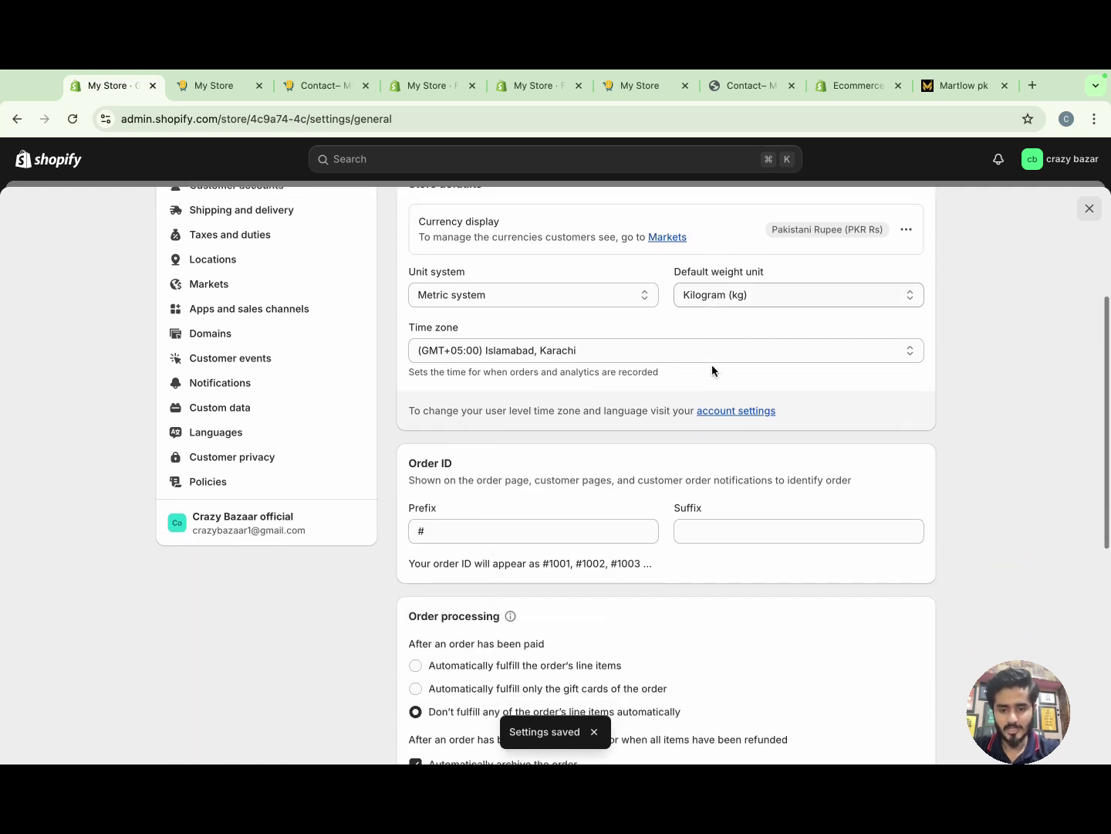
{"action": "scroll", "coordinate": [712, 364], "scroll_direction": "down", "scroll_amount": 8}
{"action": "scroll", "coordinate": [713, 365], "scroll_direction": "up", "scroll_amount": 12}
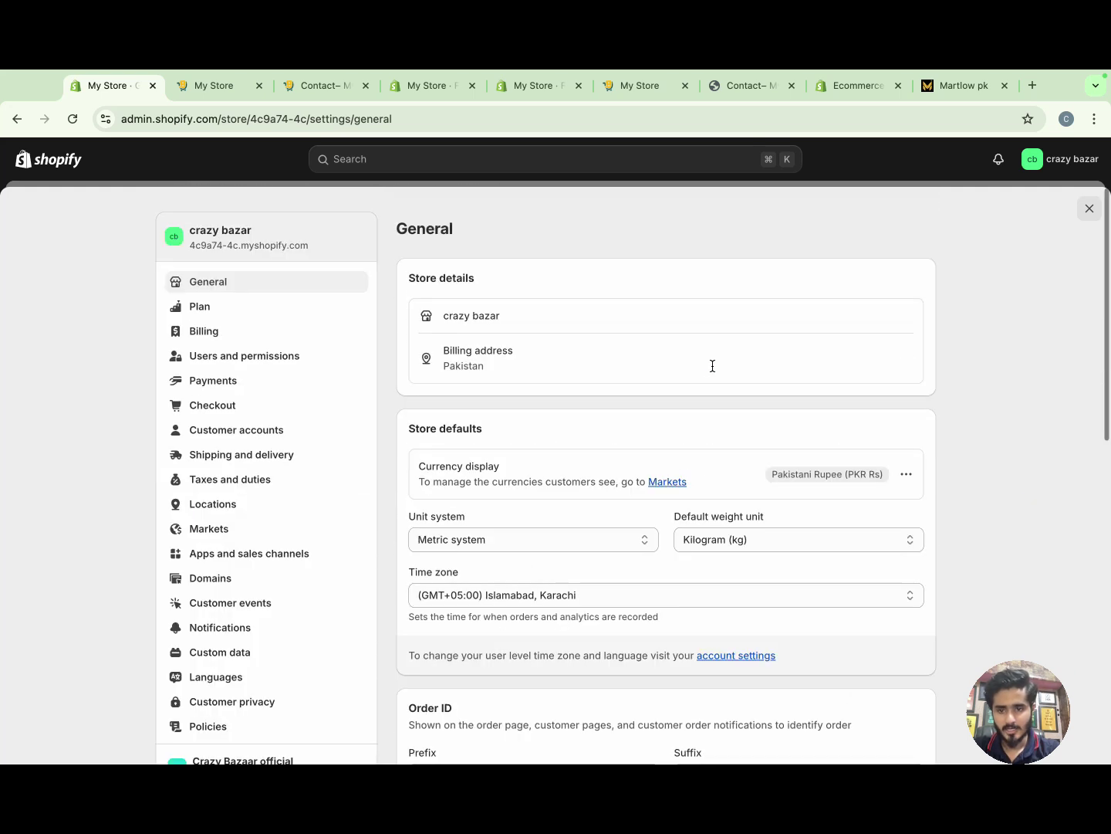
{"action": "left_click", "coordinate": [199, 307]}
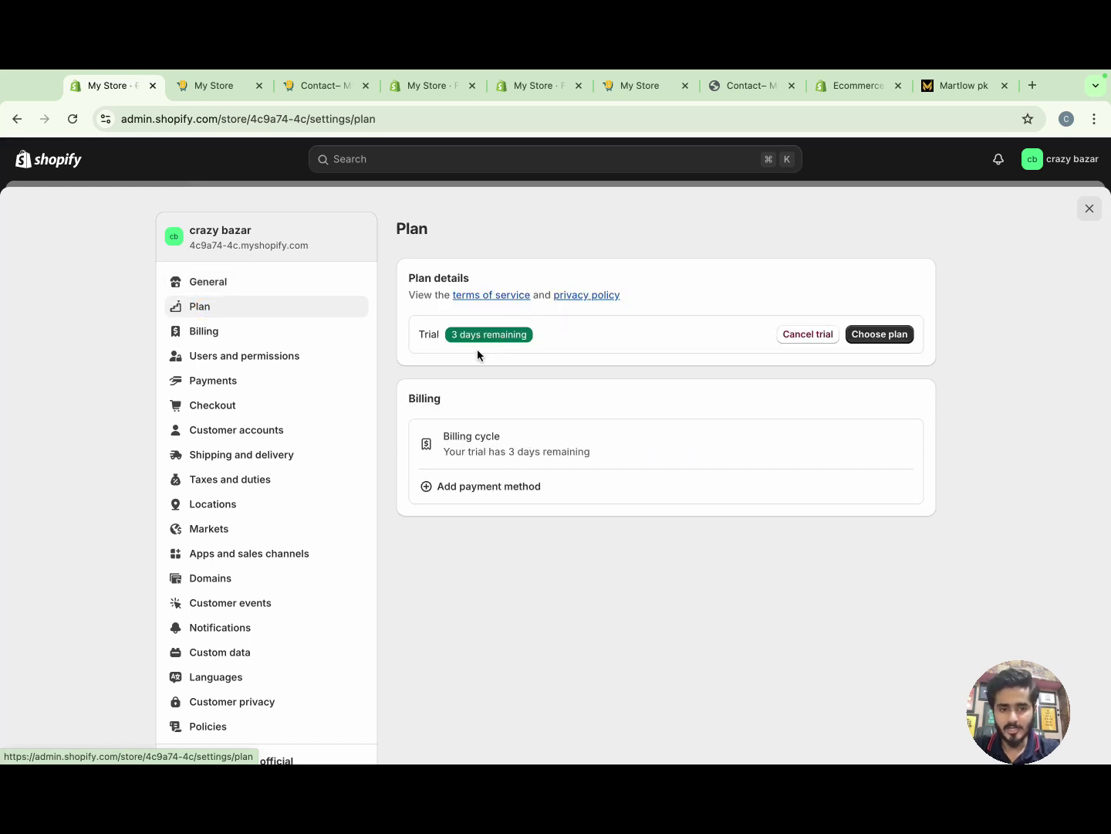
{"action": "left_click", "coordinate": [875, 334]}
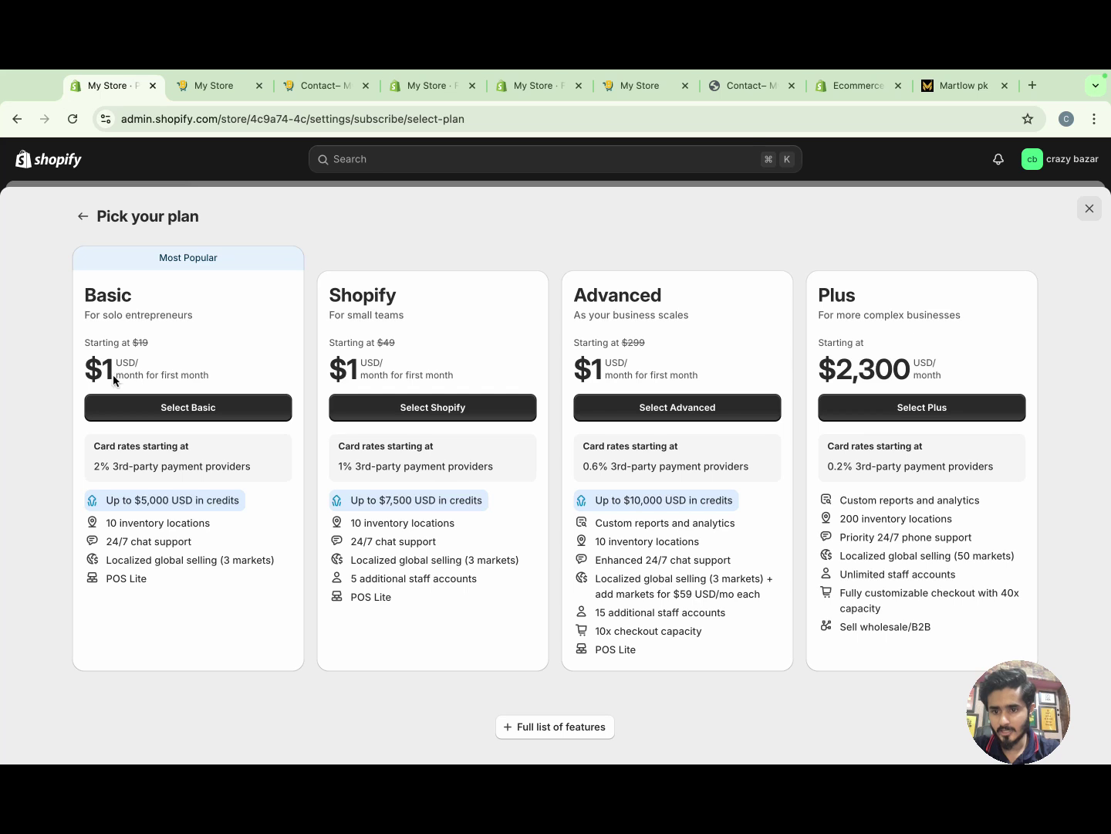
{"action": "left_click", "coordinate": [180, 409]}
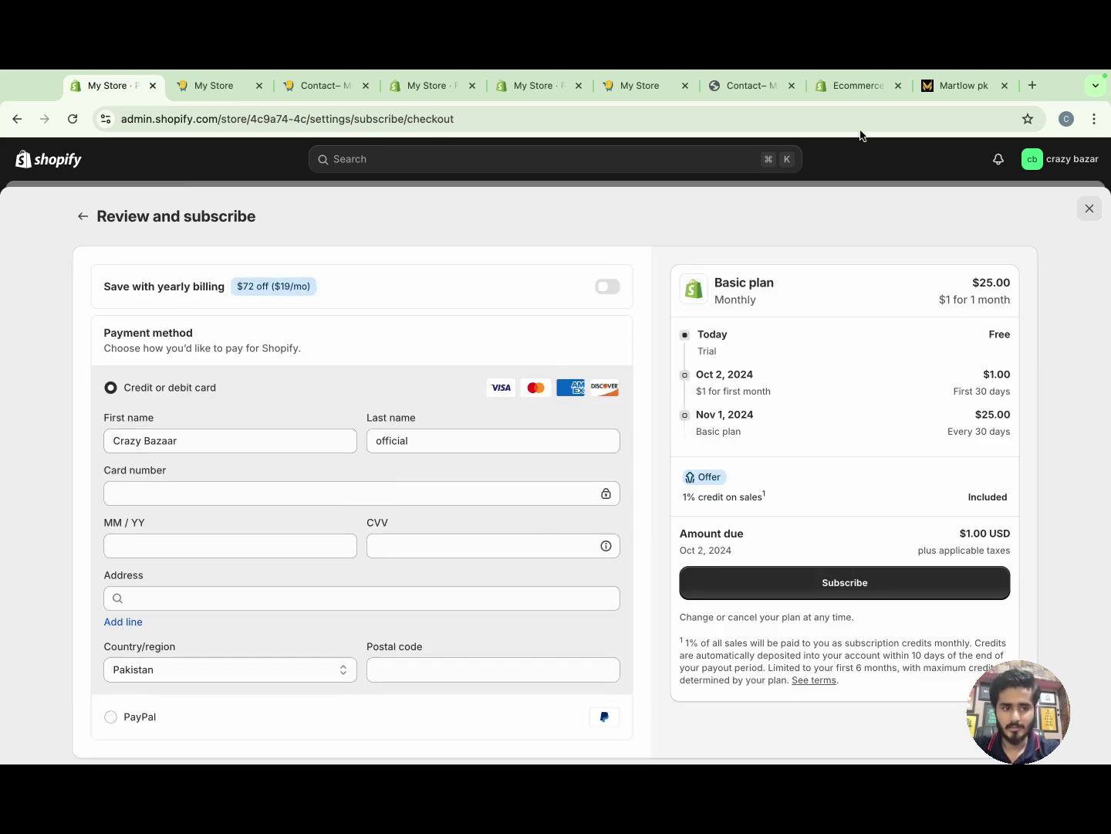
{"action": "left_click", "coordinate": [1091, 209]}
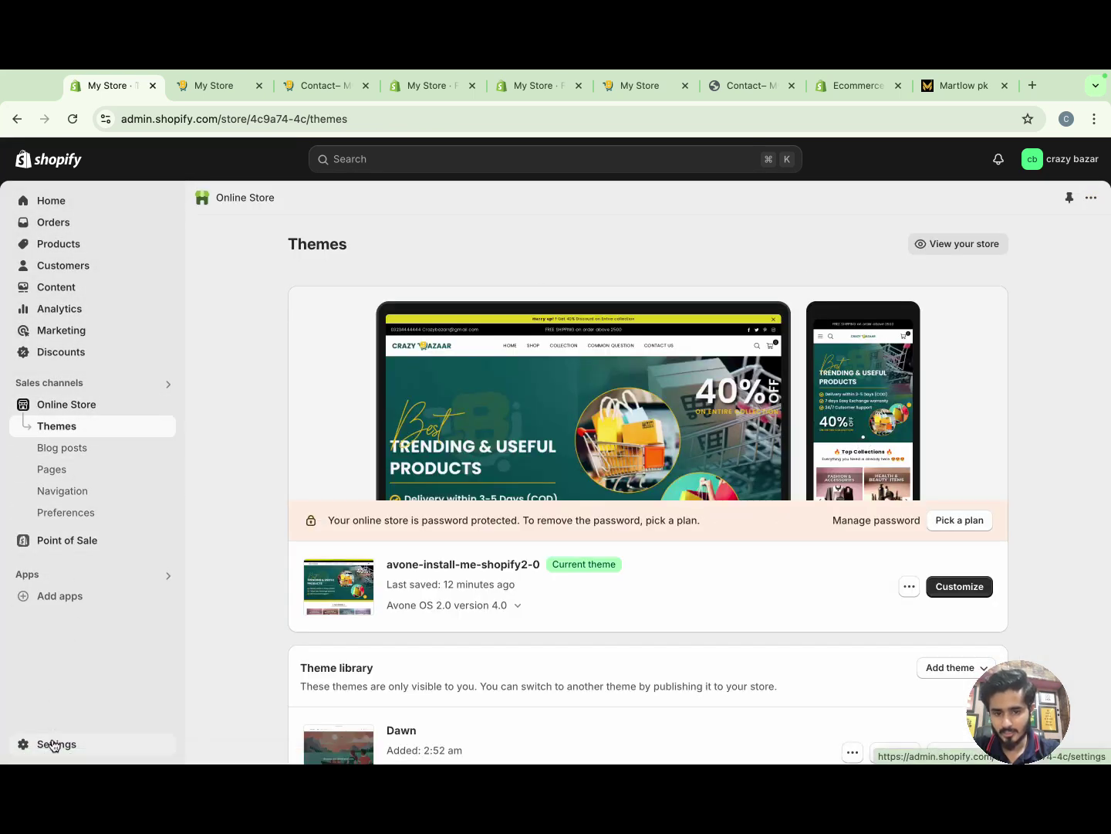
Examine the store's billing settings and its users and permissions settings, including staff accounts, collaborators and login services
{"action": "left_click", "coordinate": [52, 742]}
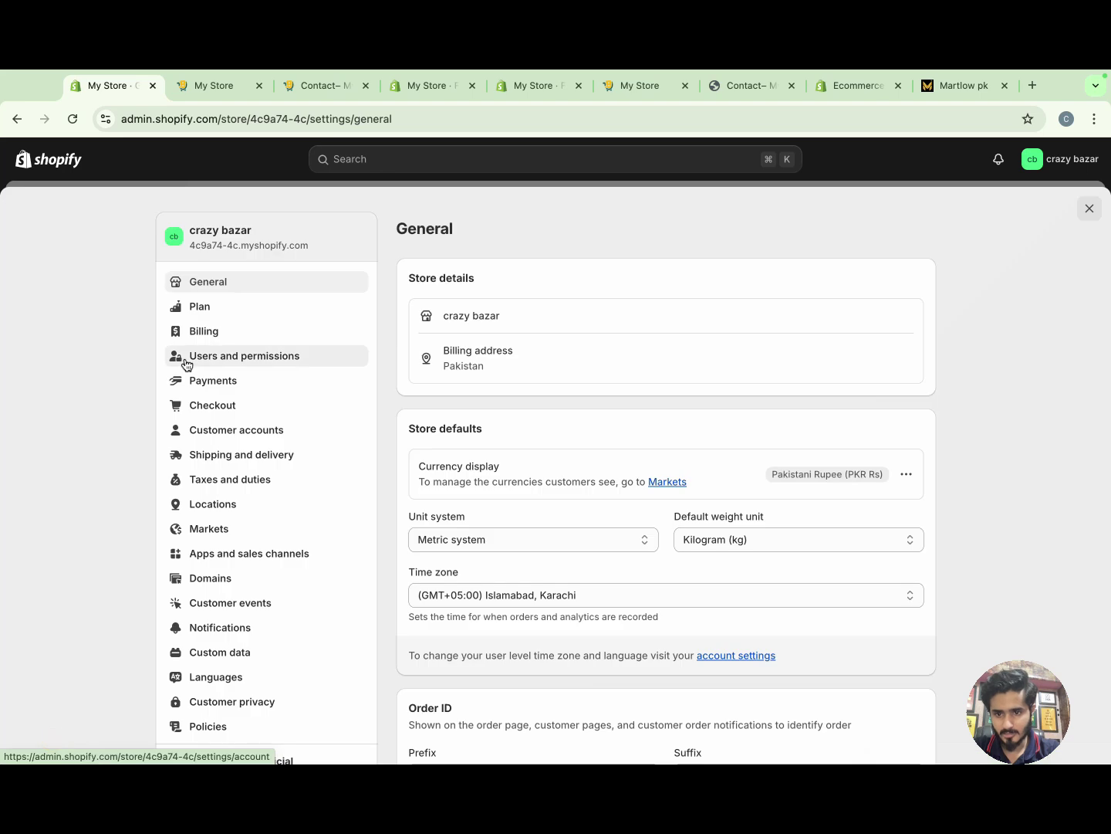
{"action": "left_click", "coordinate": [220, 341]}
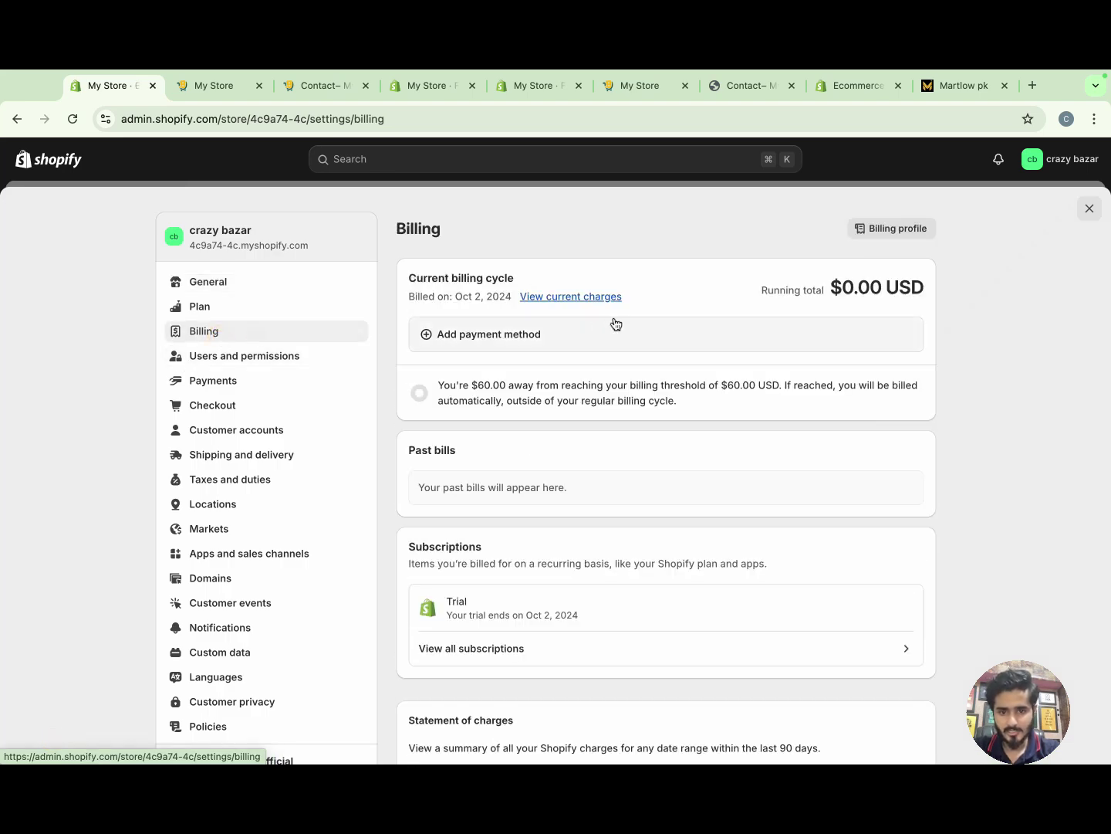
{"action": "left_click", "coordinate": [259, 360]}
{"action": "left_click", "coordinate": [260, 361]}
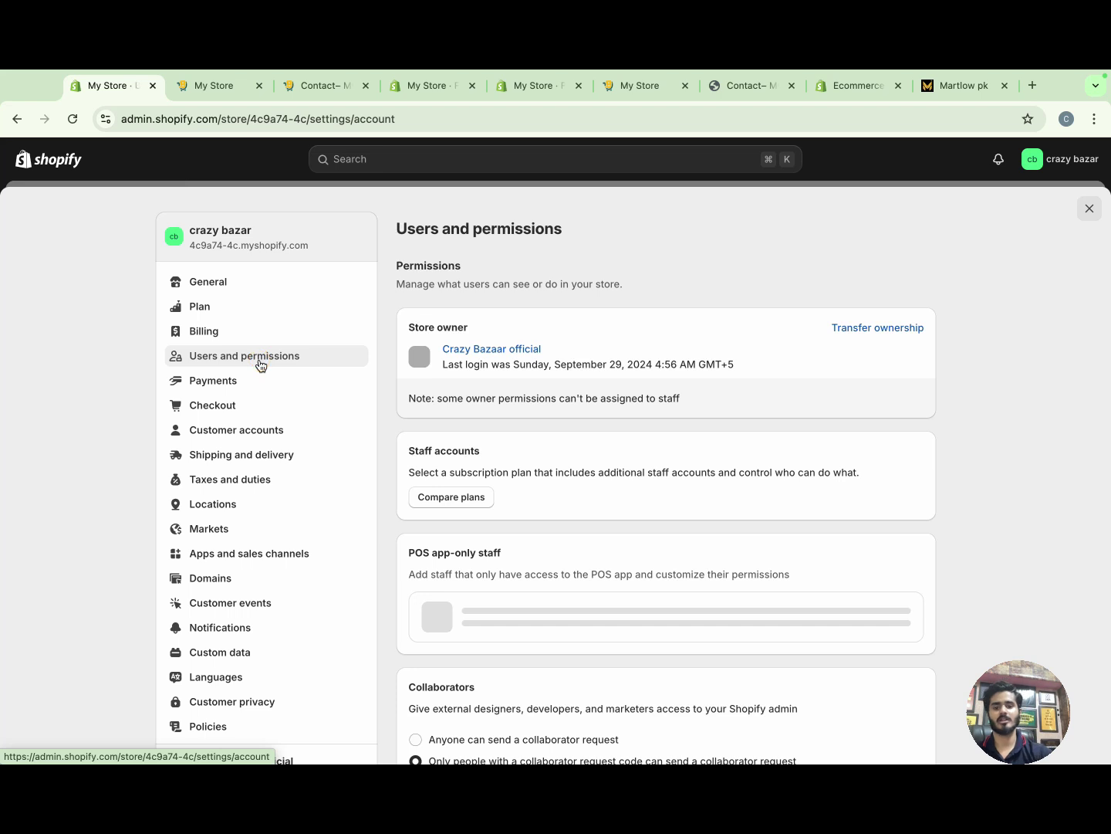
{"action": "scroll", "coordinate": [598, 525], "scroll_direction": "down", "scroll_amount": 5}
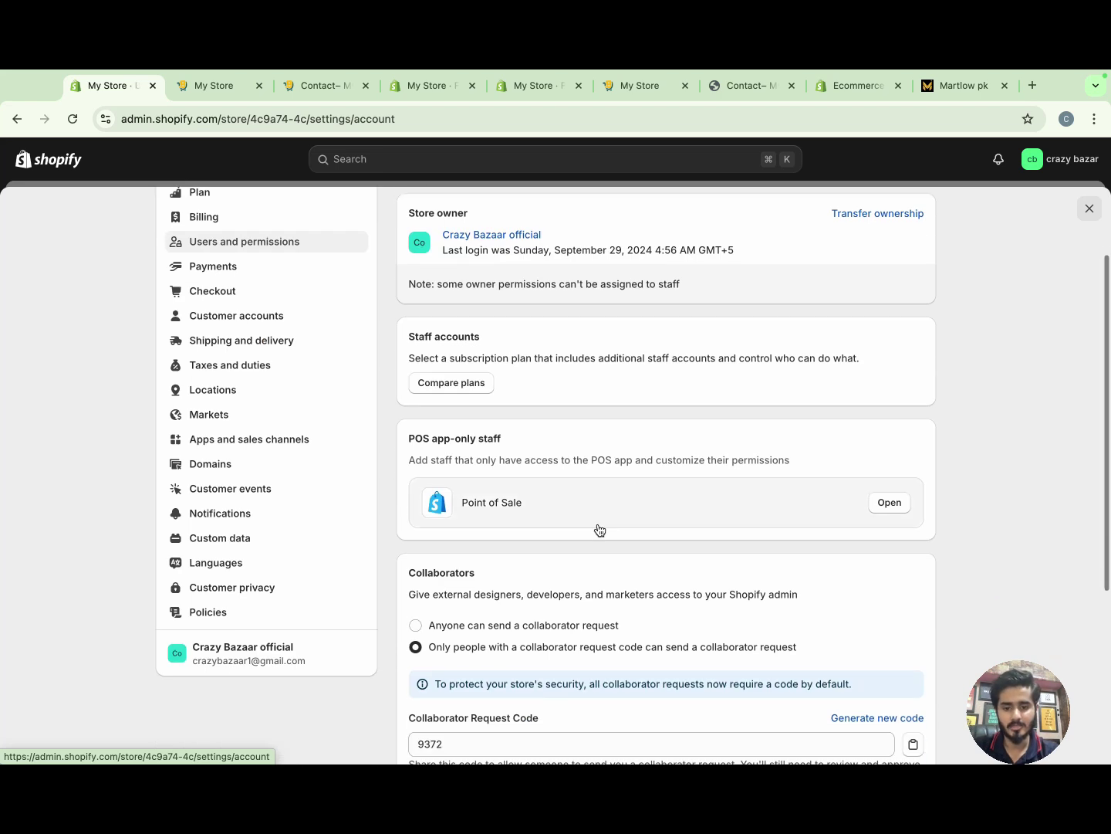
{"action": "scroll", "coordinate": [598, 526], "scroll_direction": "down", "scroll_amount": 2}
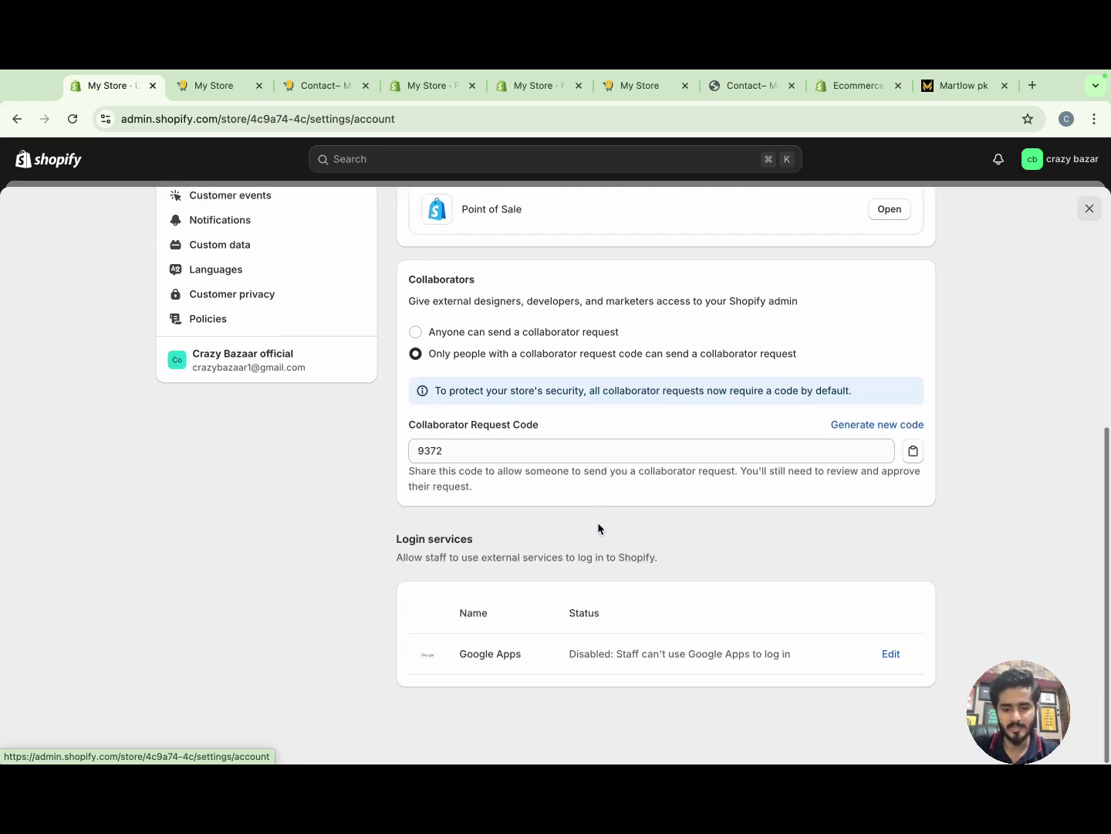
{"action": "scroll", "coordinate": [598, 526], "scroll_direction": "up", "scroll_amount": 1}
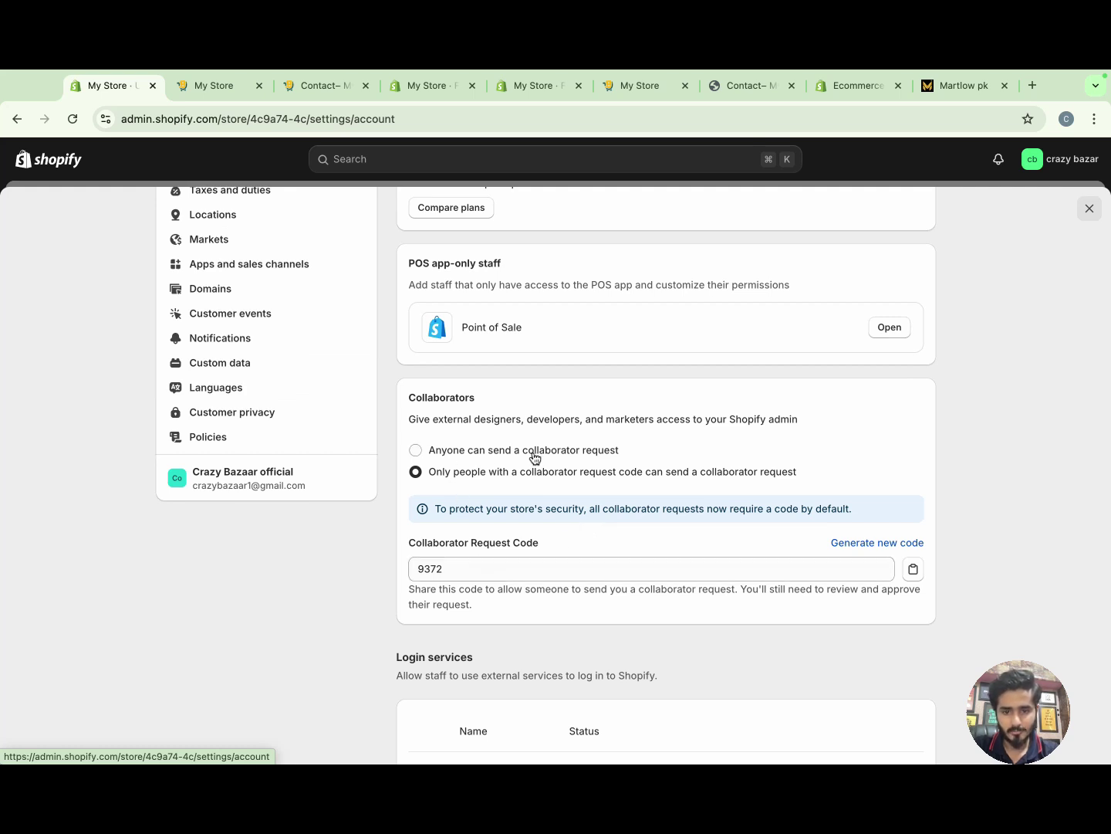
{"action": "scroll", "coordinate": [575, 461], "scroll_direction": "up", "scroll_amount": 4}
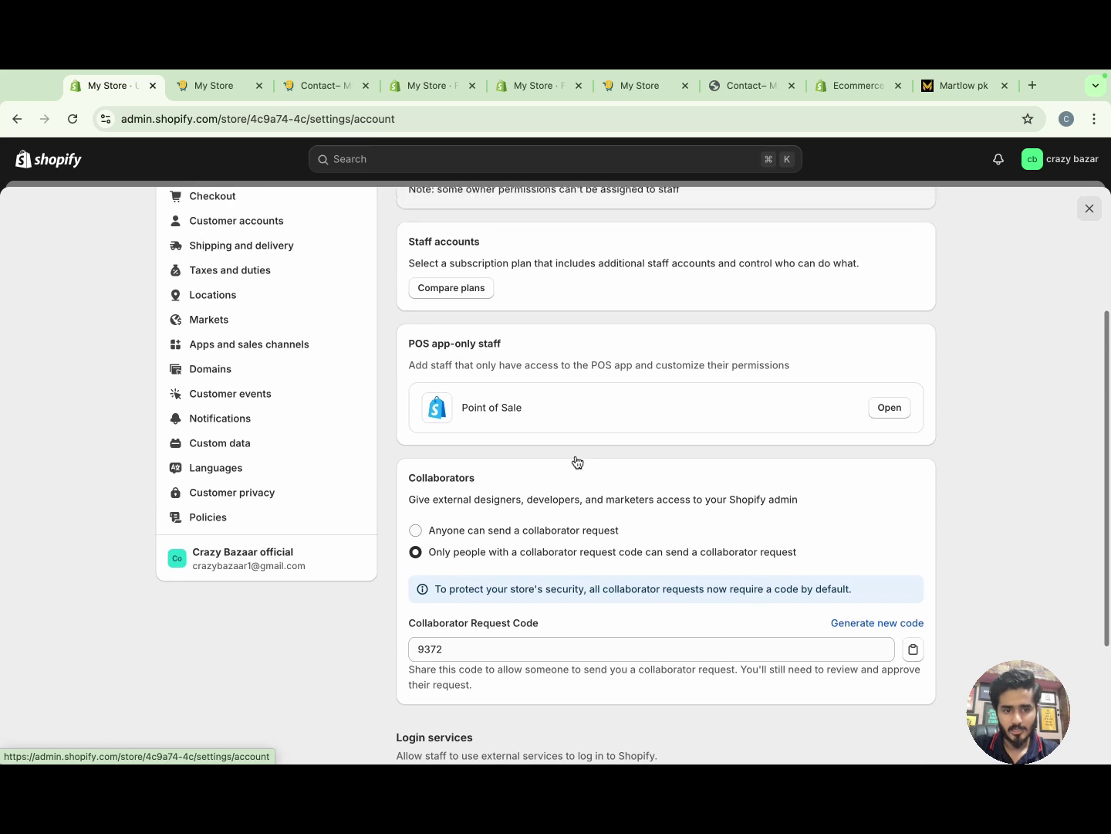
{"action": "scroll", "coordinate": [575, 461], "scroll_direction": "up", "scroll_amount": 2}
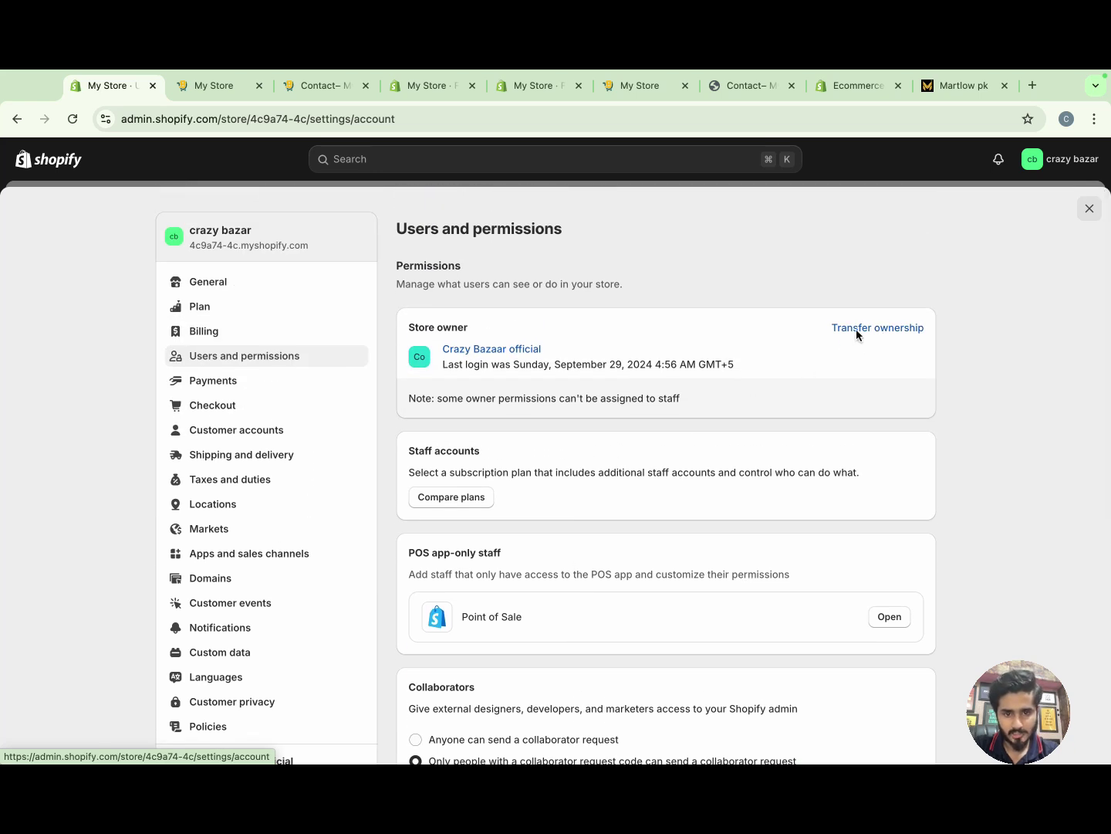
Allow anyone to send a collaborator request to the store
{"action": "scroll", "coordinate": [687, 467], "scroll_direction": "down", "scroll_amount": 8}
{"action": "scroll", "coordinate": [688, 468], "scroll_direction": "up", "scroll_amount": 8}
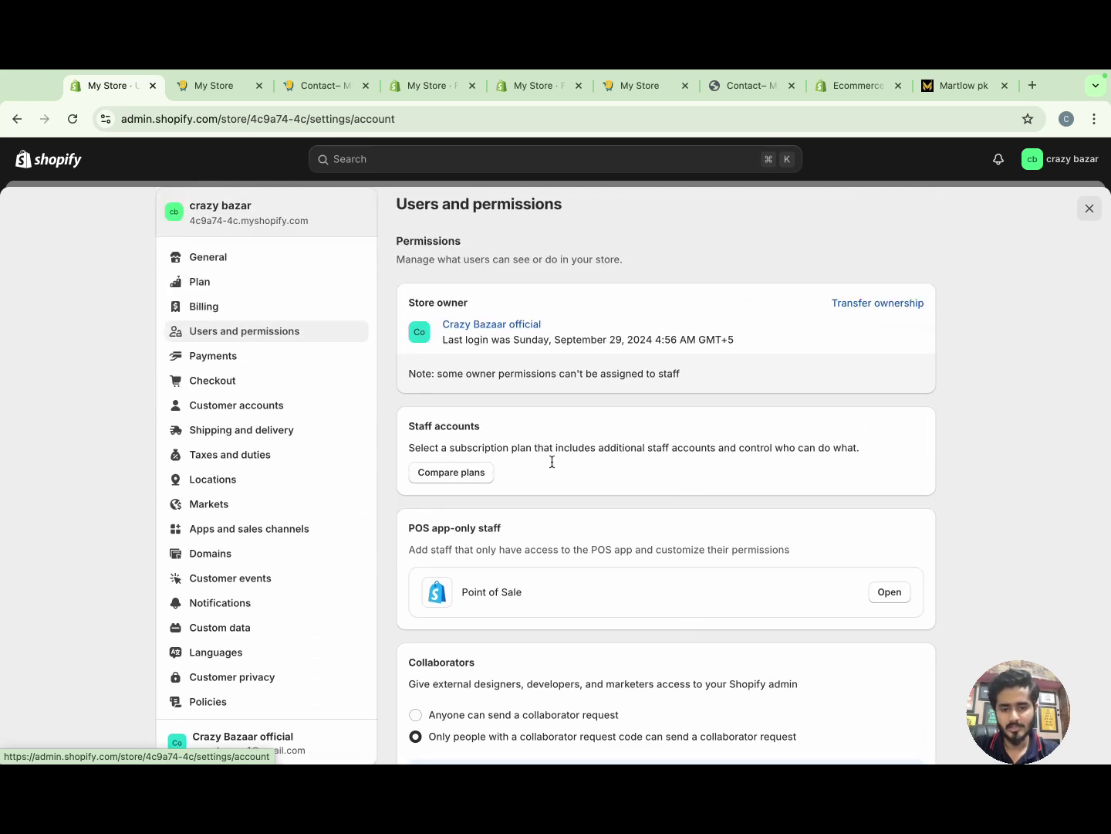
{"action": "scroll", "coordinate": [575, 648], "scroll_direction": "down", "scroll_amount": 5}
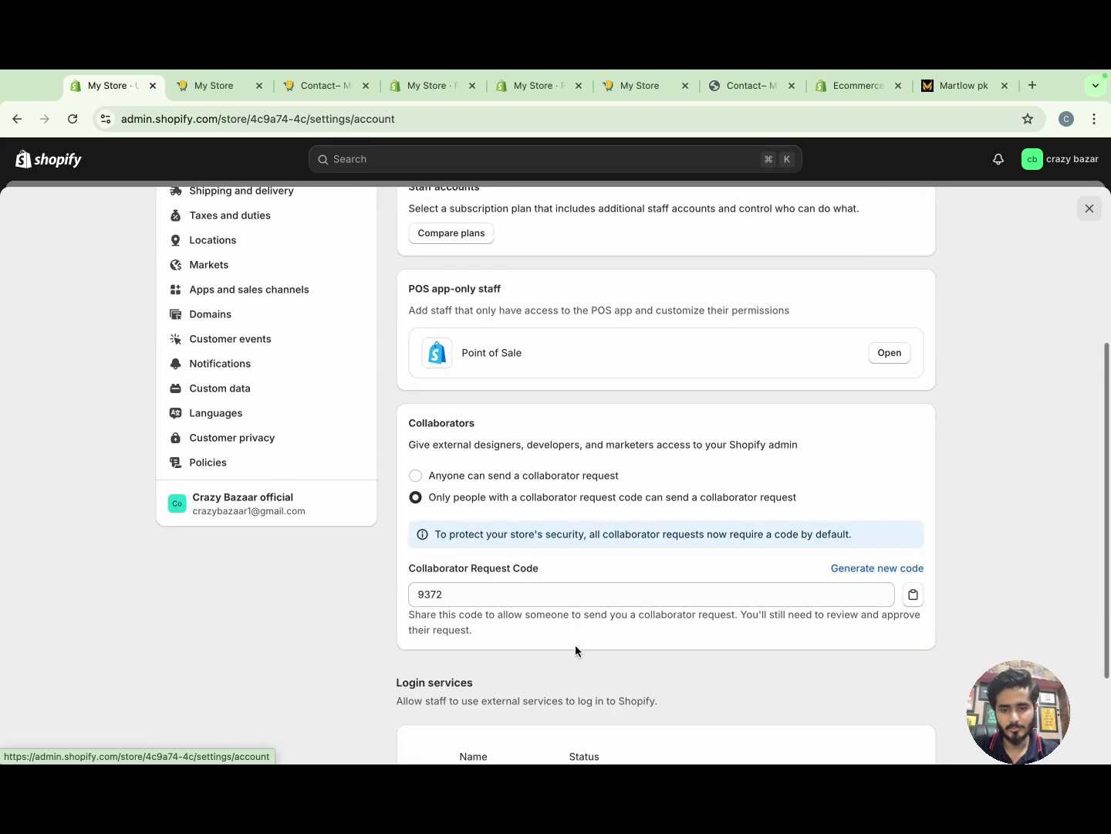
{"action": "left_click", "coordinate": [416, 475]}
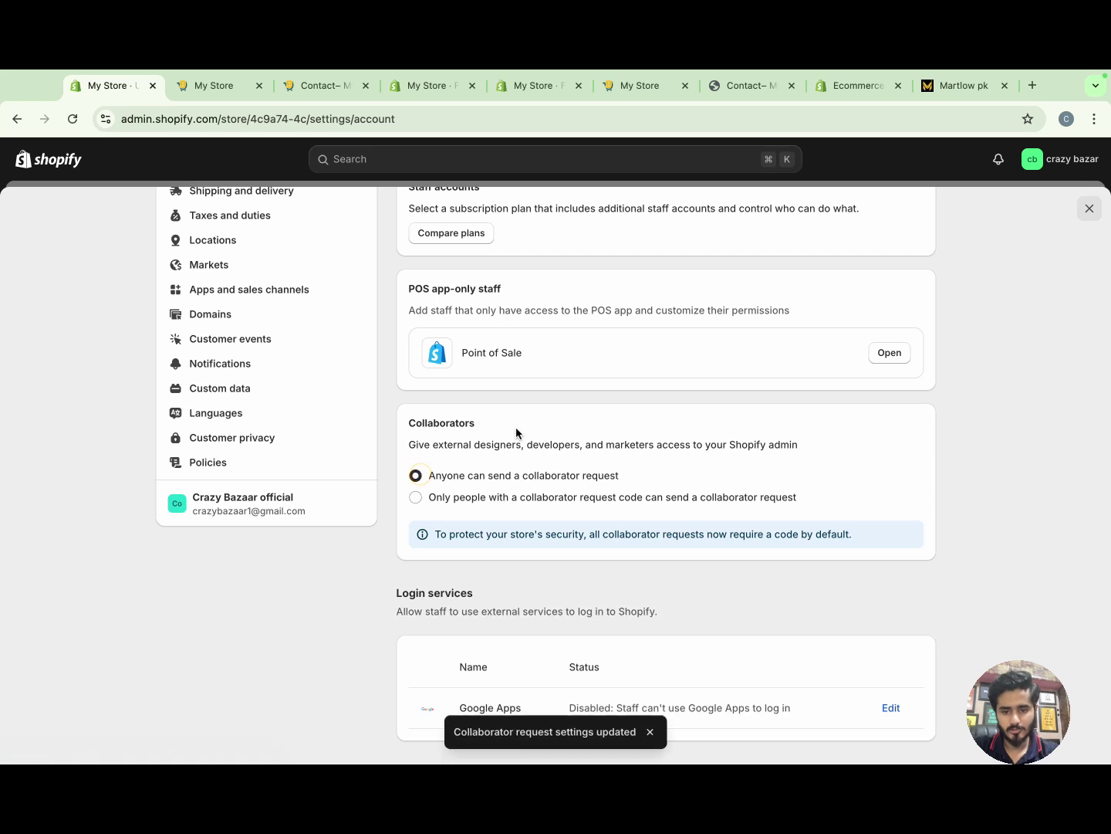
Review the payment settings and search the supported payment methods for "cash" without adding one
{"action": "scroll", "coordinate": [517, 432], "scroll_direction": "up", "scroll_amount": 5}
{"action": "left_click", "coordinate": [213, 380]}
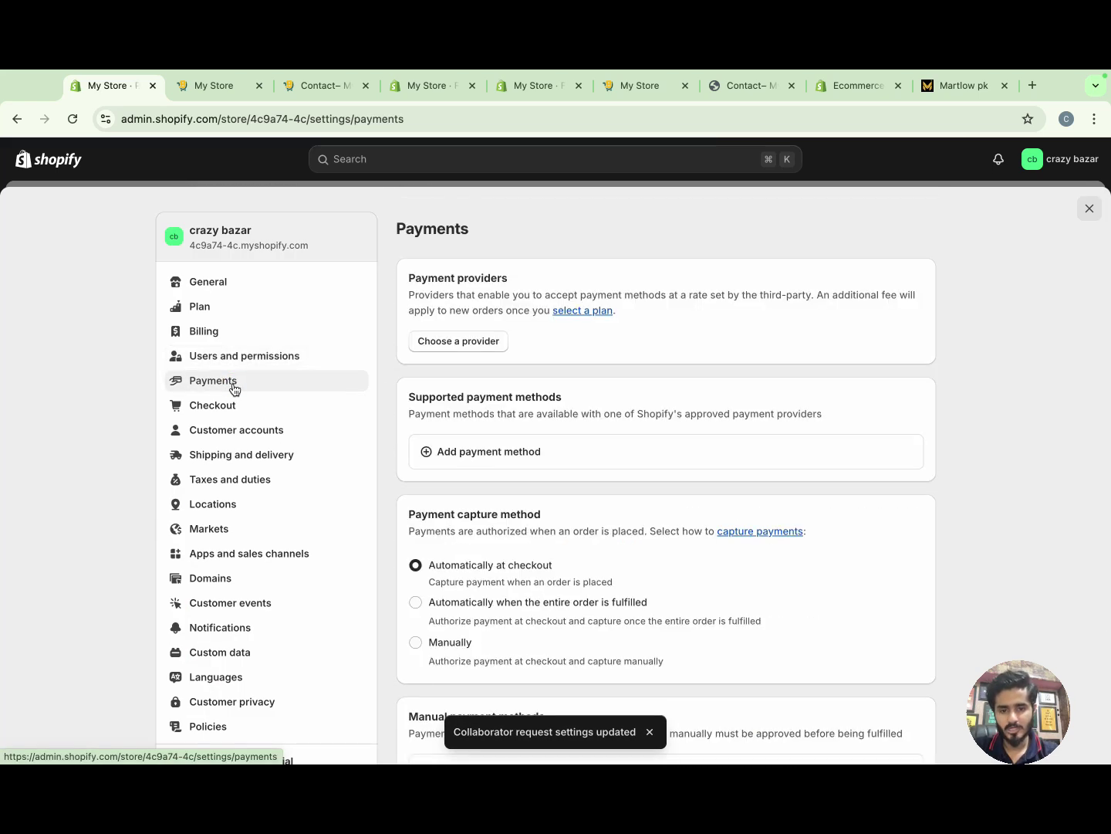
{"action": "scroll", "coordinate": [554, 436], "scroll_direction": "down", "scroll_amount": 5}
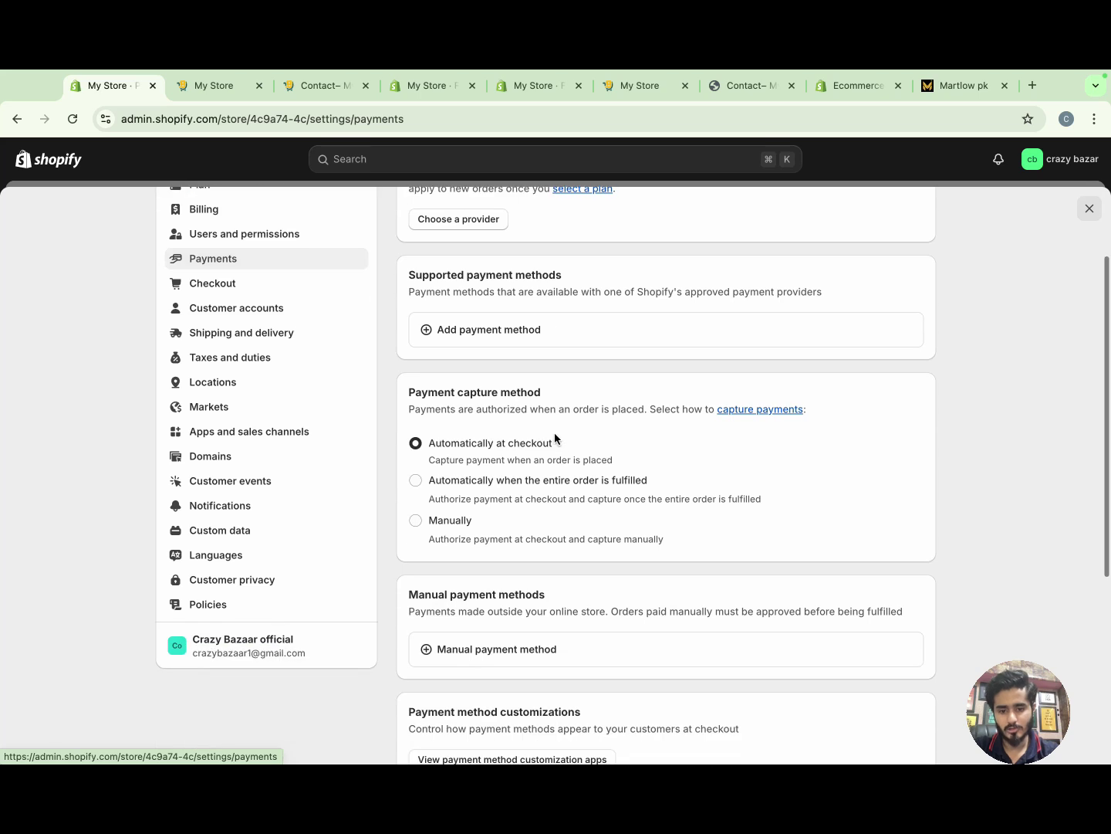
{"action": "scroll", "coordinate": [554, 436], "scroll_direction": "down", "scroll_amount": 3}
{"action": "scroll", "coordinate": [556, 436], "scroll_direction": "up", "scroll_amount": 10}
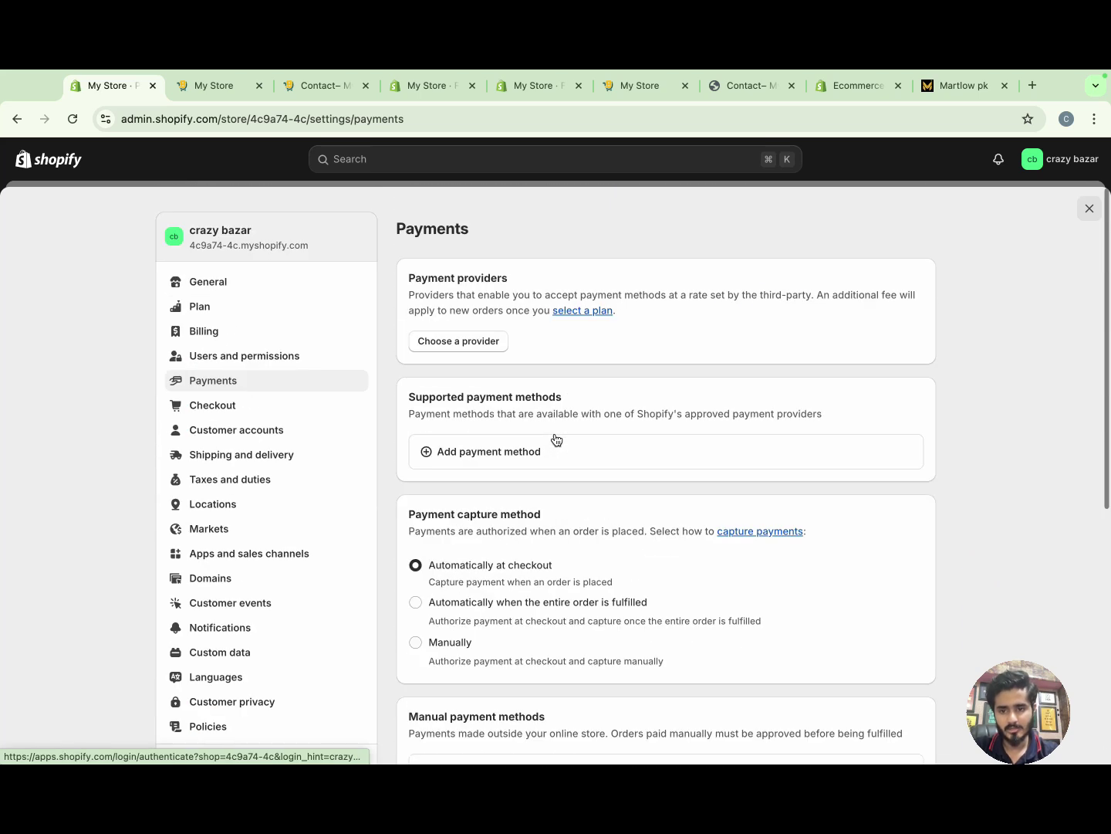
{"action": "left_click", "coordinate": [498, 455]}
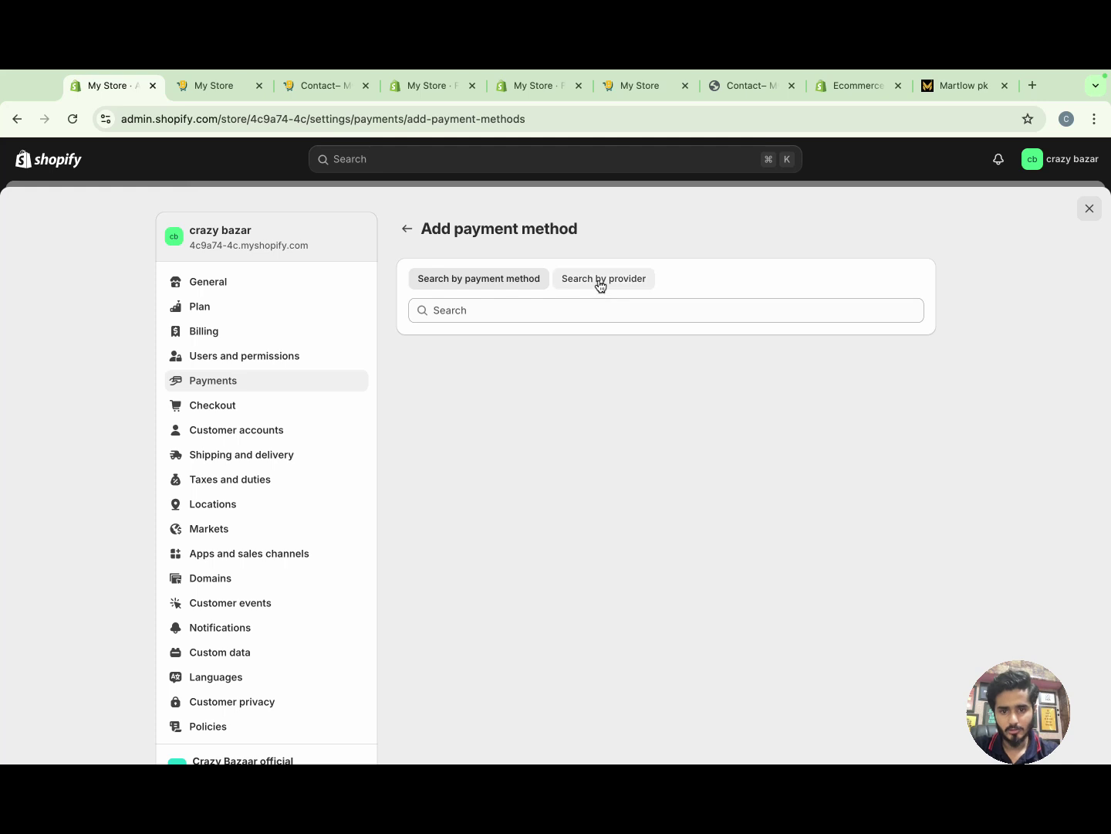
{"action": "left_click", "coordinate": [499, 312]}
{"action": "type", "text": "cash"}
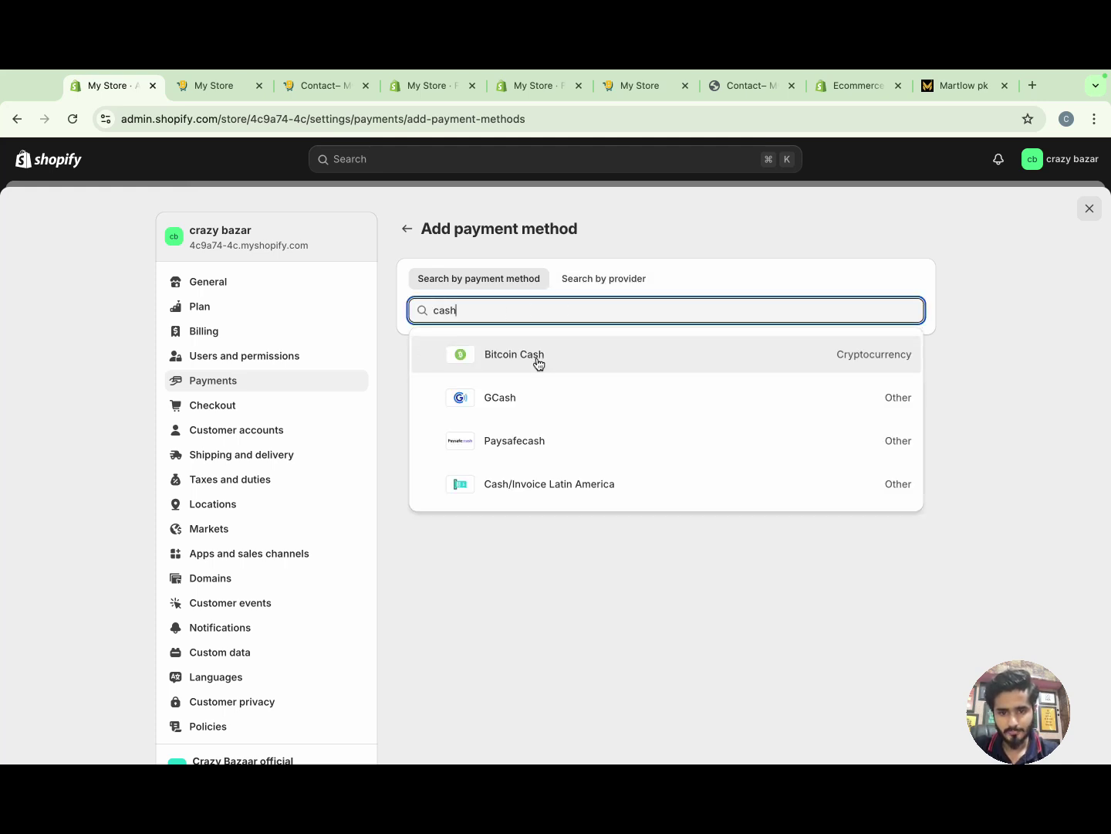
{"action": "left_click", "coordinate": [407, 228]}
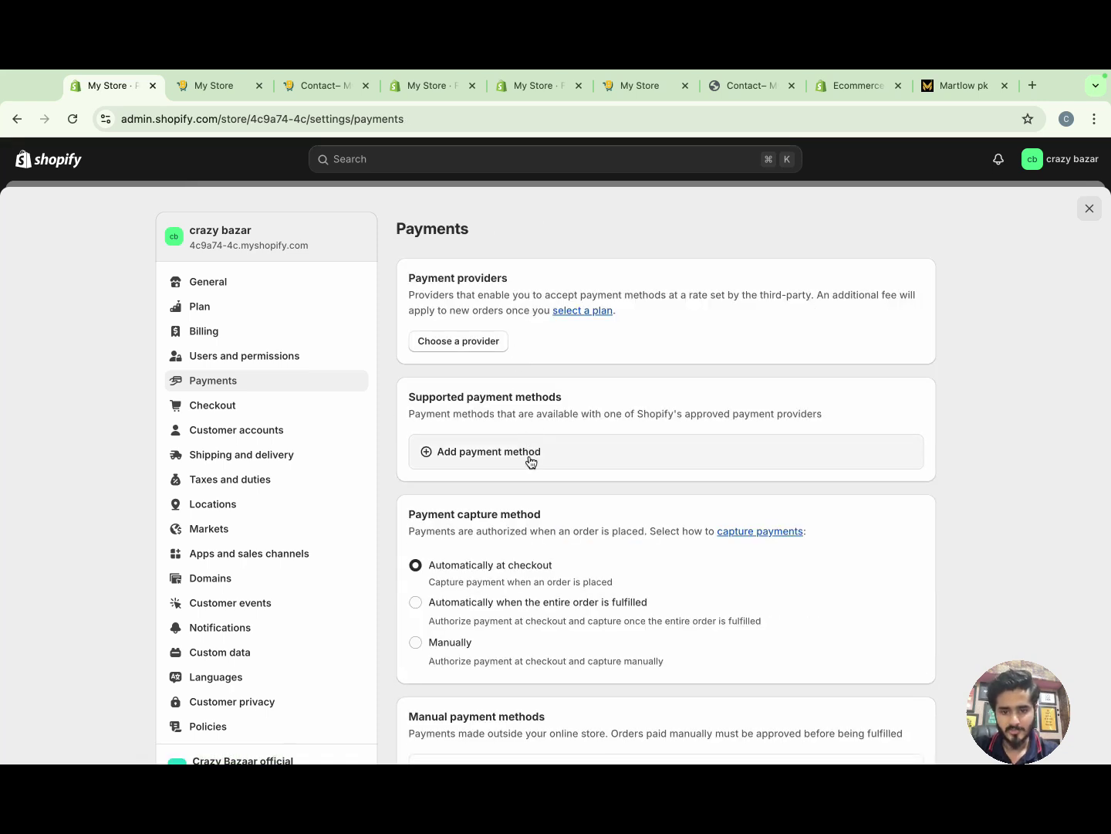
{"action": "left_click", "coordinate": [499, 455]}
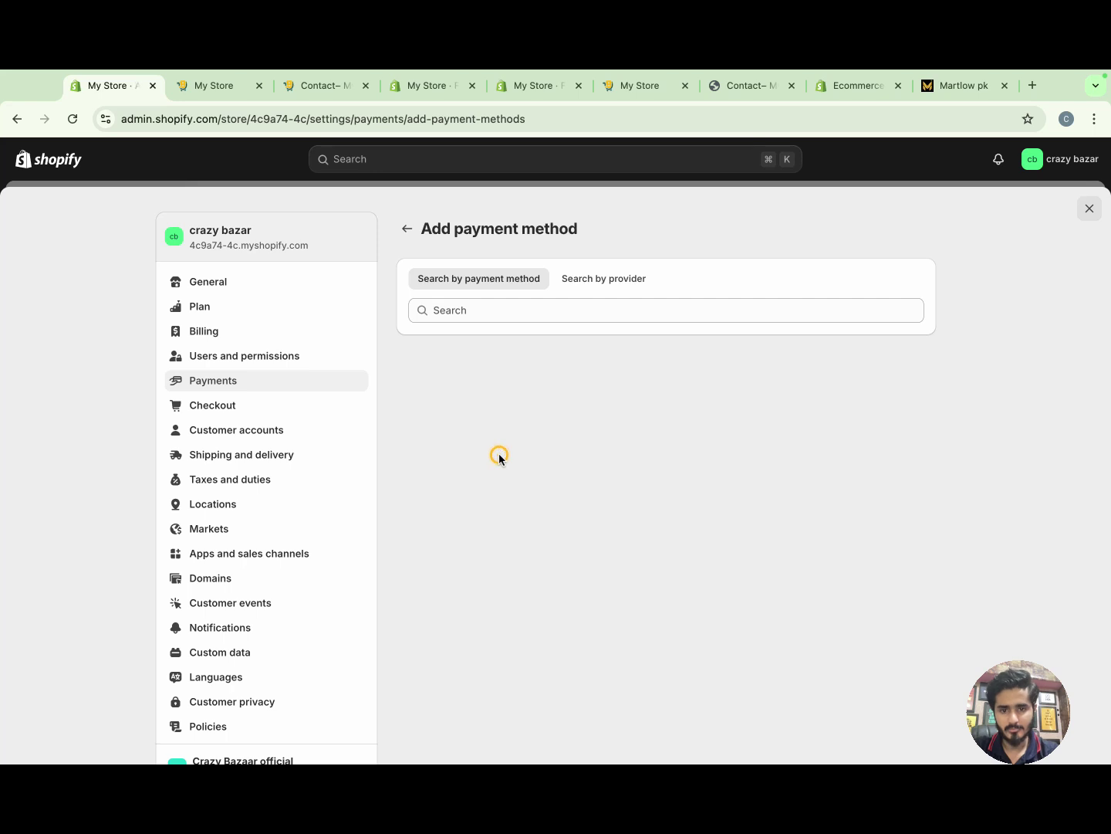
{"action": "left_click", "coordinate": [406, 229]}
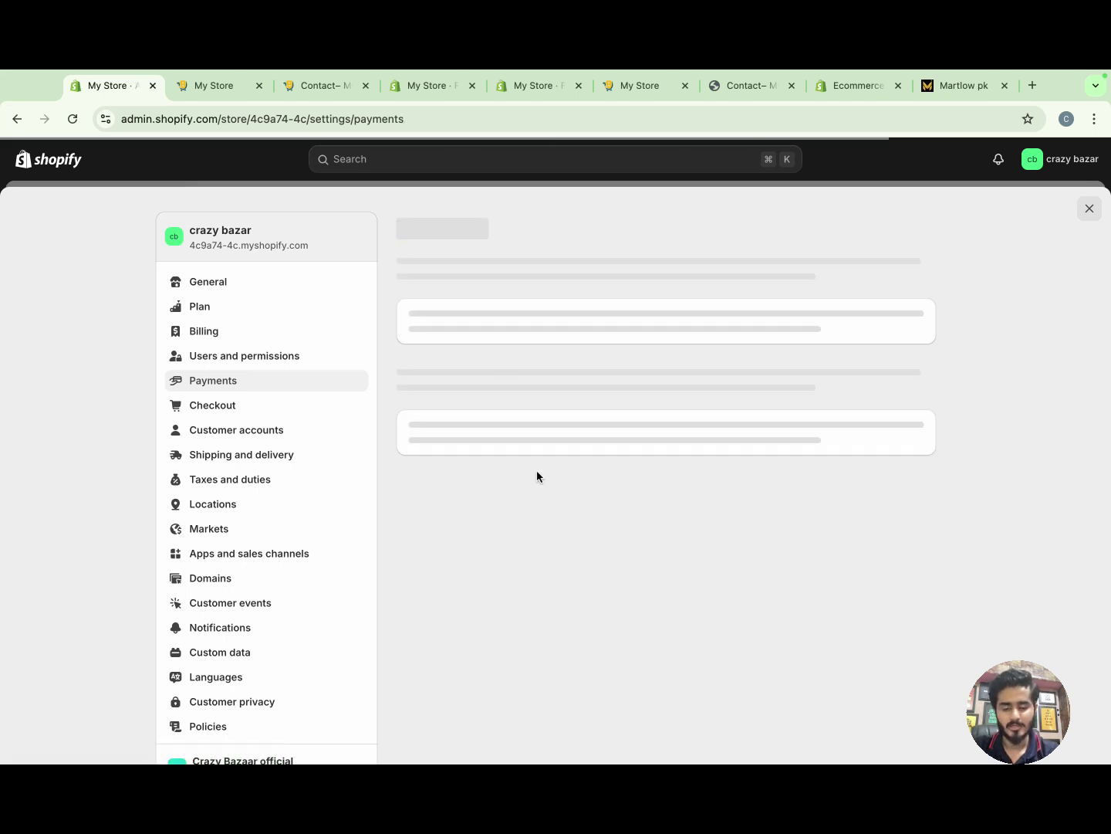
Activate Cash on Delivery (COD) as a manual payment method, leaving its additional details and payment instructions empty
{"action": "scroll", "coordinate": [537, 470], "scroll_direction": "down", "scroll_amount": 3}
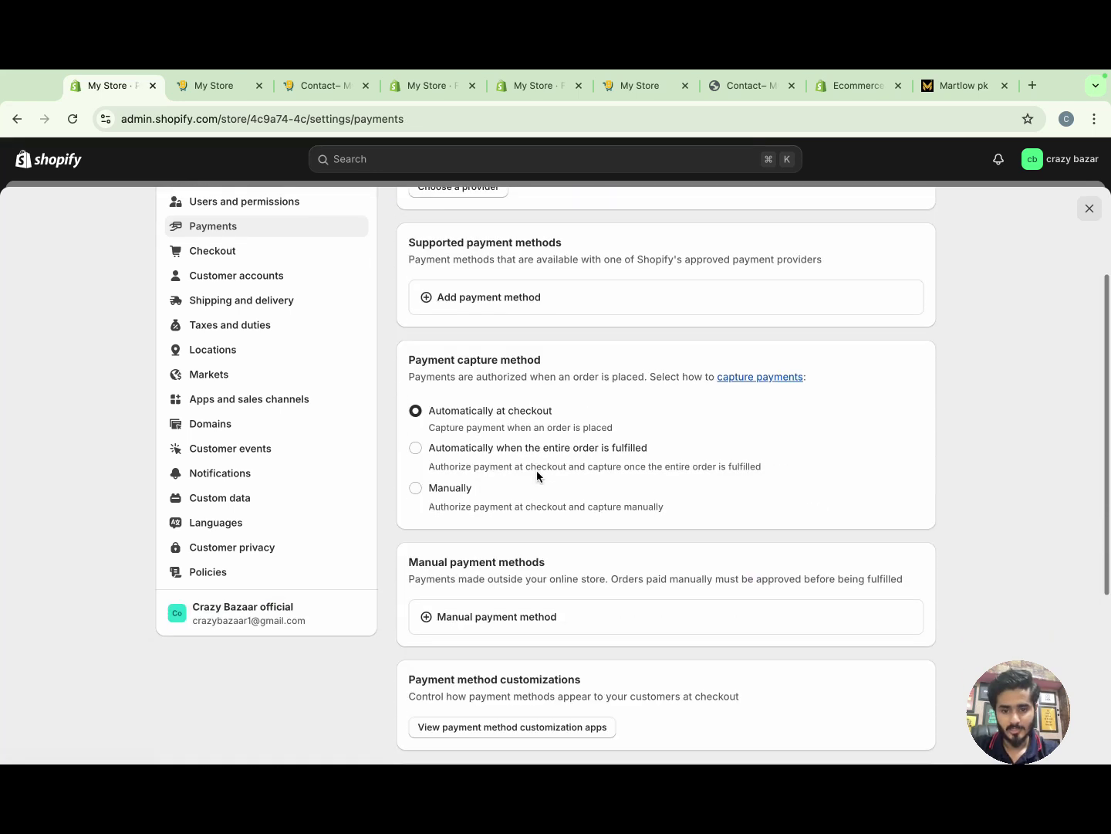
{"action": "scroll", "coordinate": [536, 472], "scroll_direction": "down", "scroll_amount": 2}
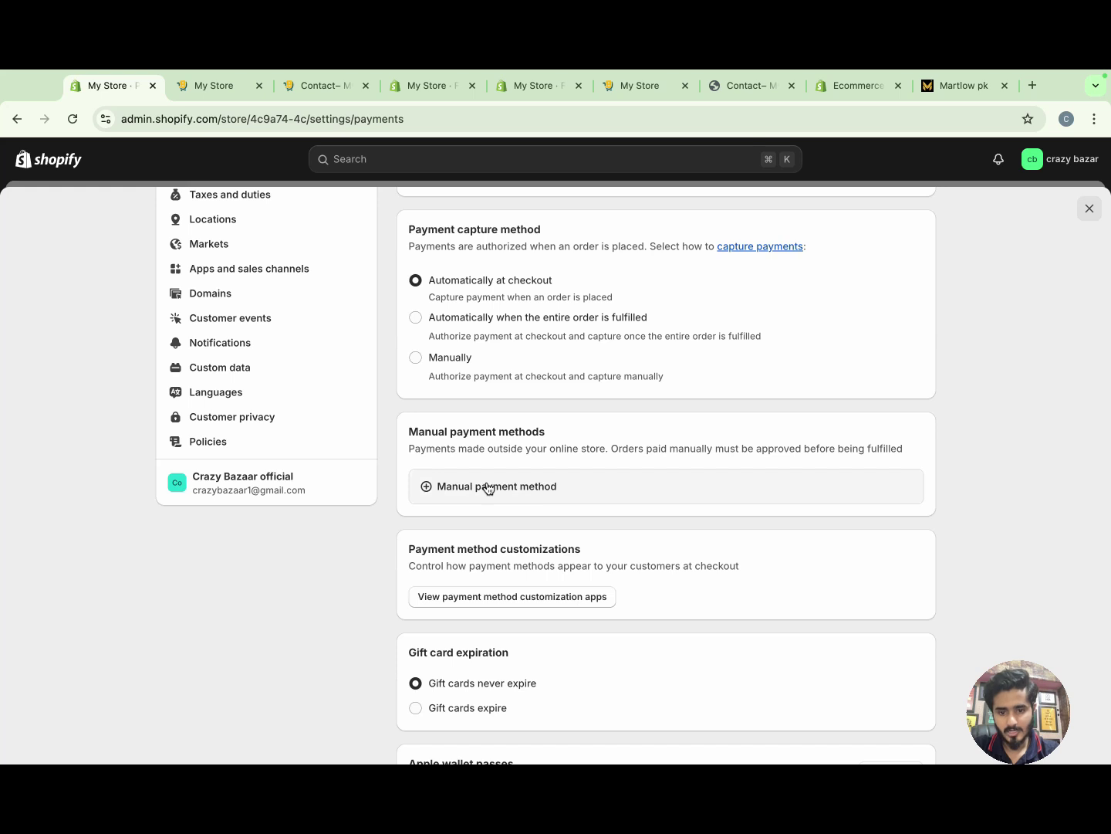
{"action": "scroll", "coordinate": [475, 489], "scroll_direction": "down", "scroll_amount": 2}
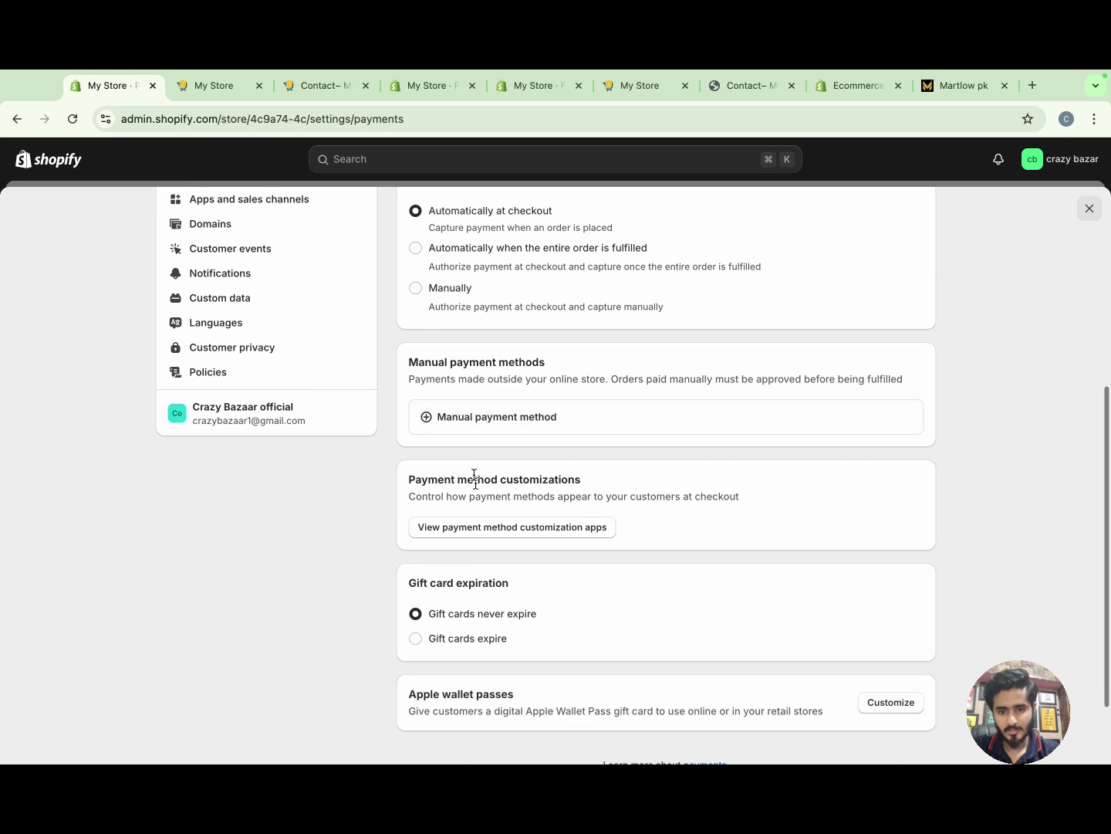
{"action": "left_click", "coordinate": [456, 429]}
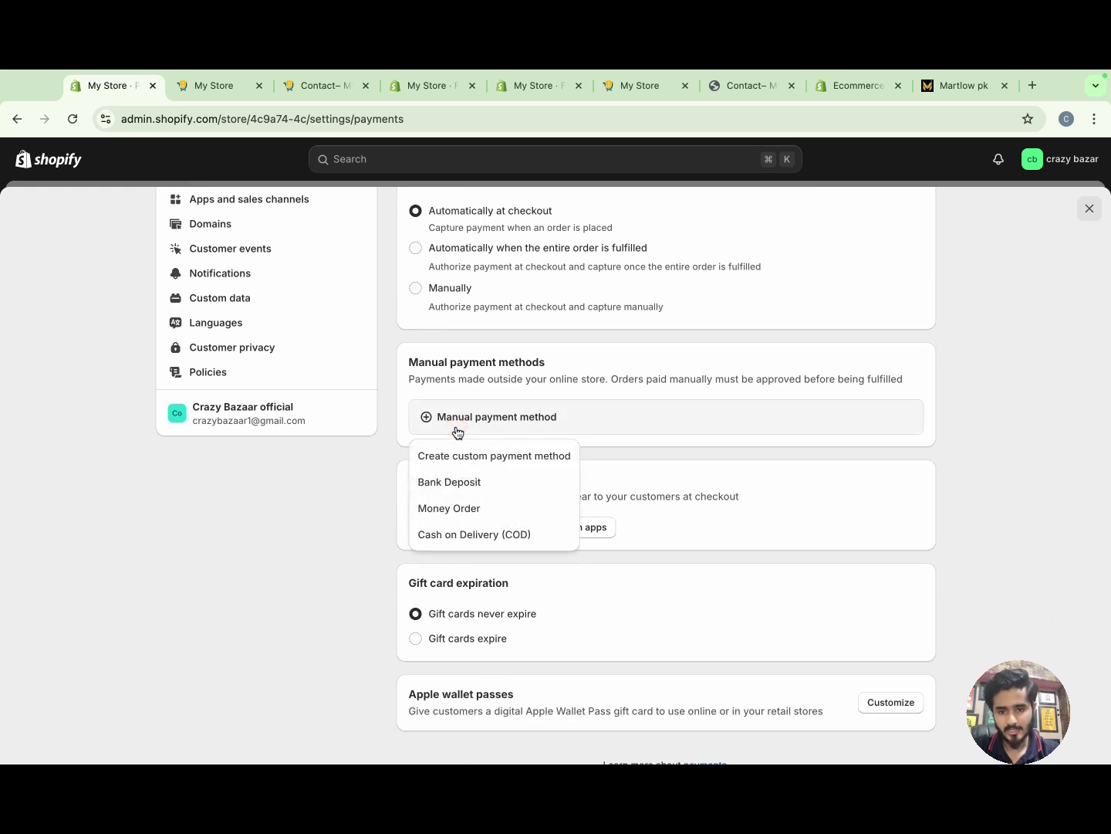
{"action": "left_click", "coordinate": [454, 533]}
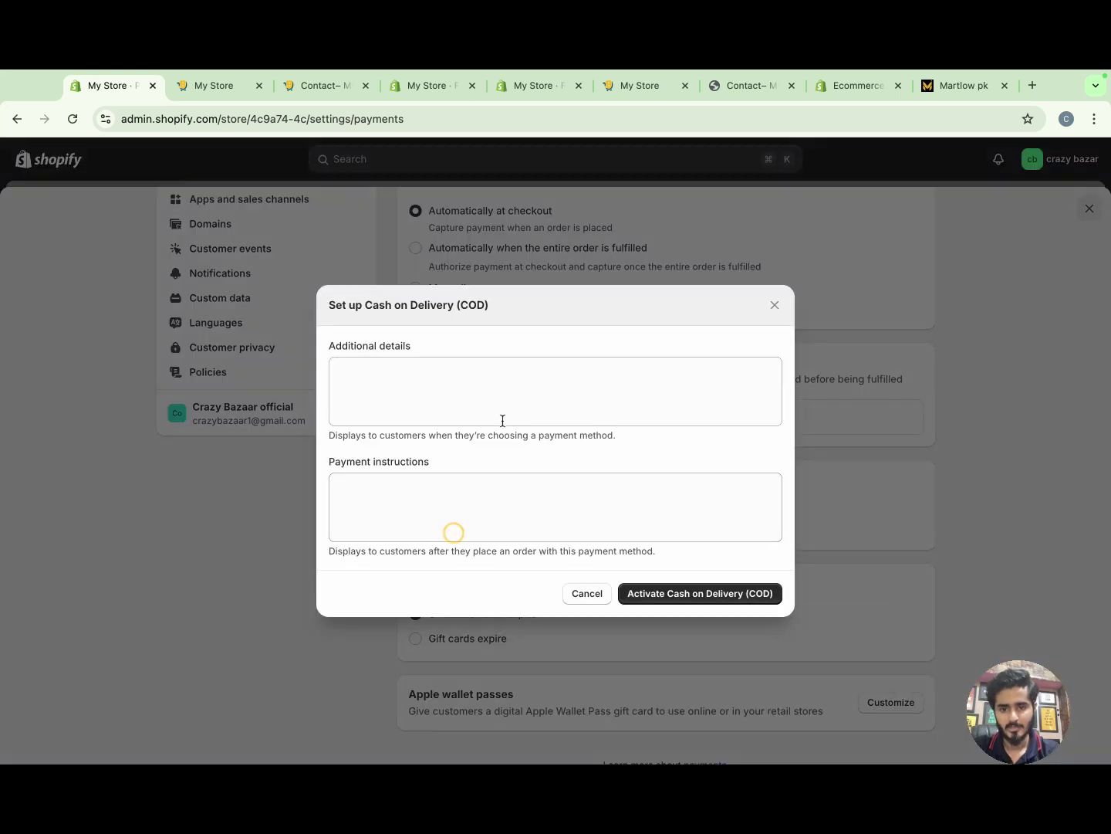
{"action": "left_click", "coordinate": [692, 593]}
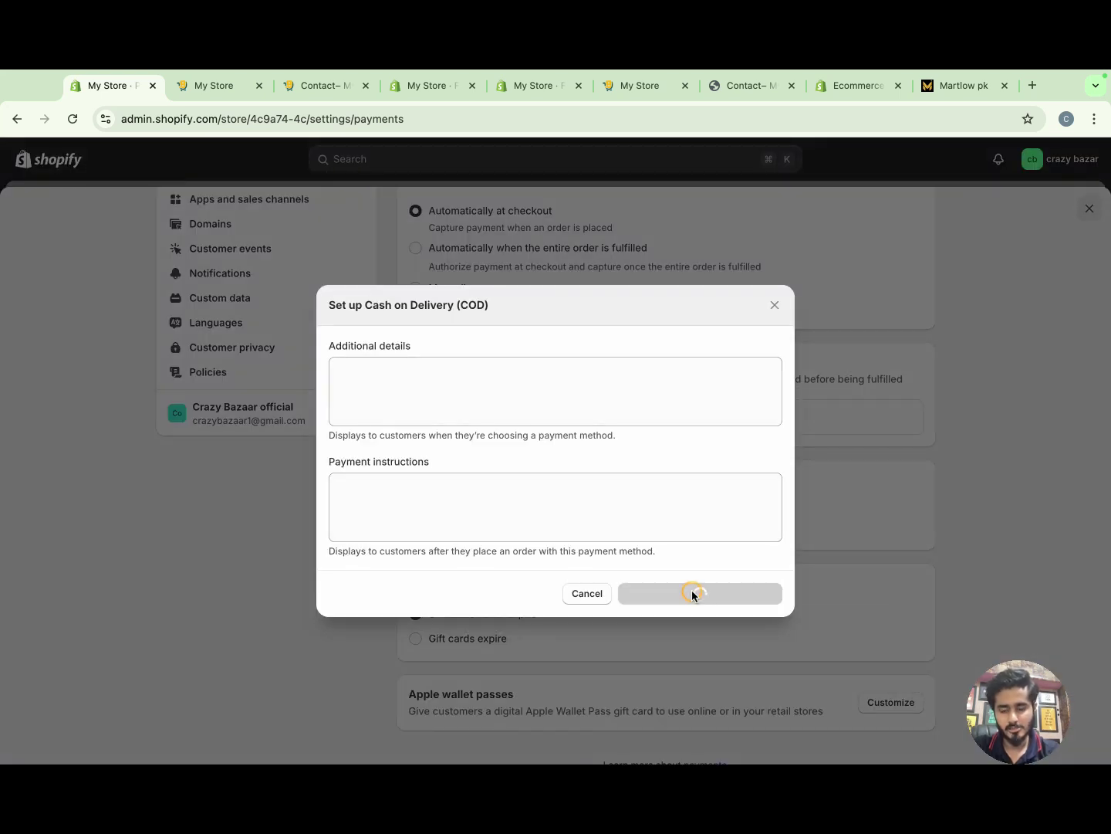
Examine the checkout, customer accounts, and shipping and delivery settings, including shipping rates, expected delivery dates and saved packages
{"action": "scroll", "coordinate": [614, 444], "scroll_direction": "up", "scroll_amount": 5}
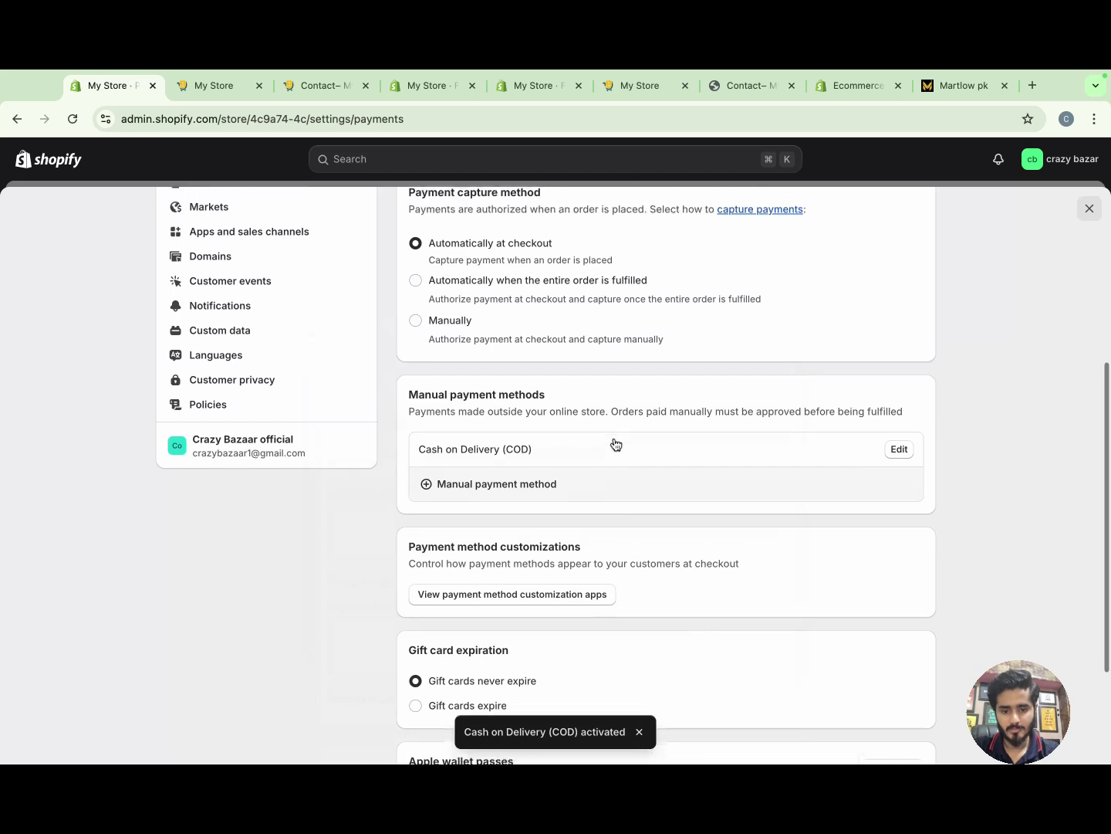
{"action": "scroll", "coordinate": [610, 442], "scroll_direction": "down", "scroll_amount": 3}
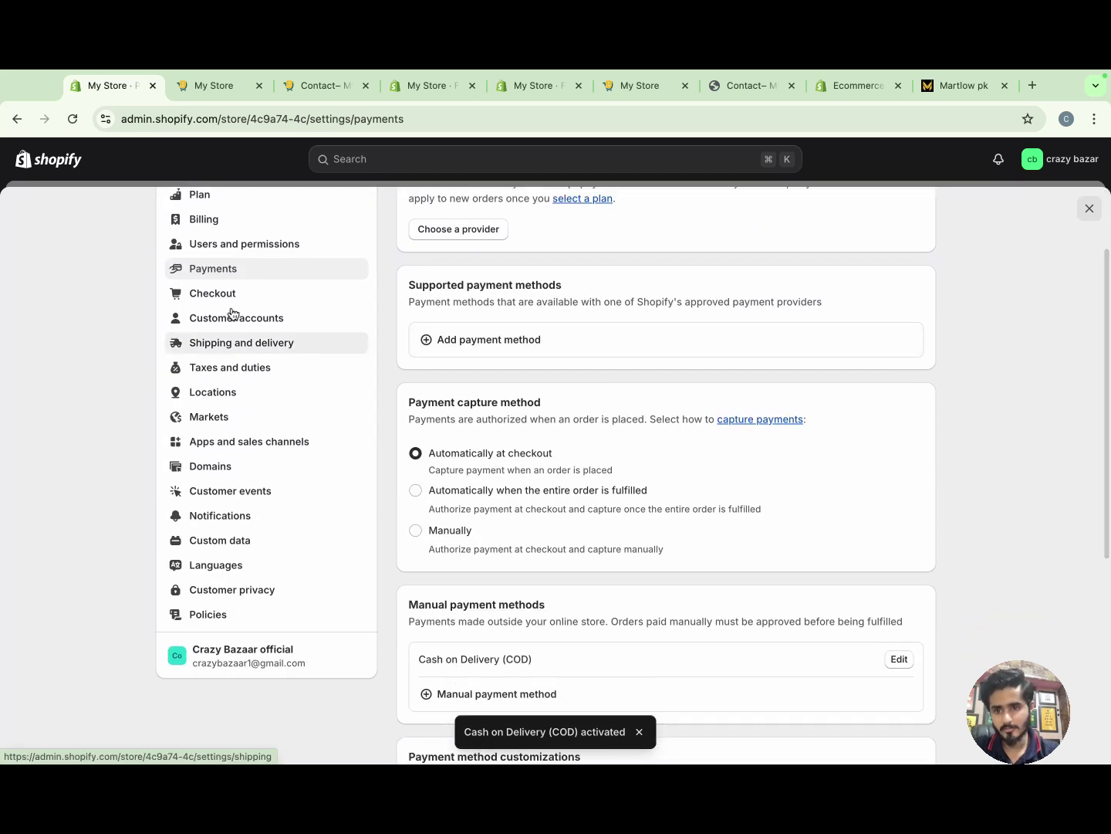
{"action": "left_click", "coordinate": [213, 296]}
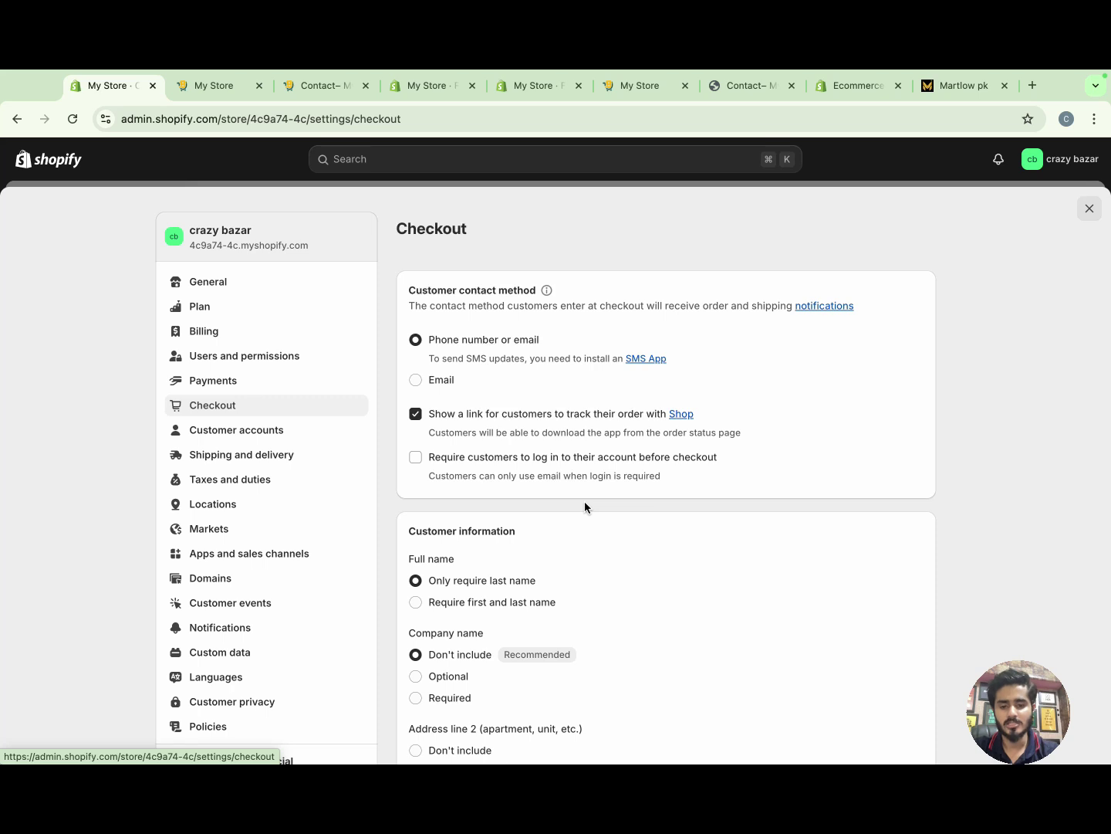
{"action": "scroll", "coordinate": [574, 547], "scroll_direction": "down", "scroll_amount": 3}
{"action": "scroll", "coordinate": [575, 546], "scroll_direction": "up", "scroll_amount": 3}
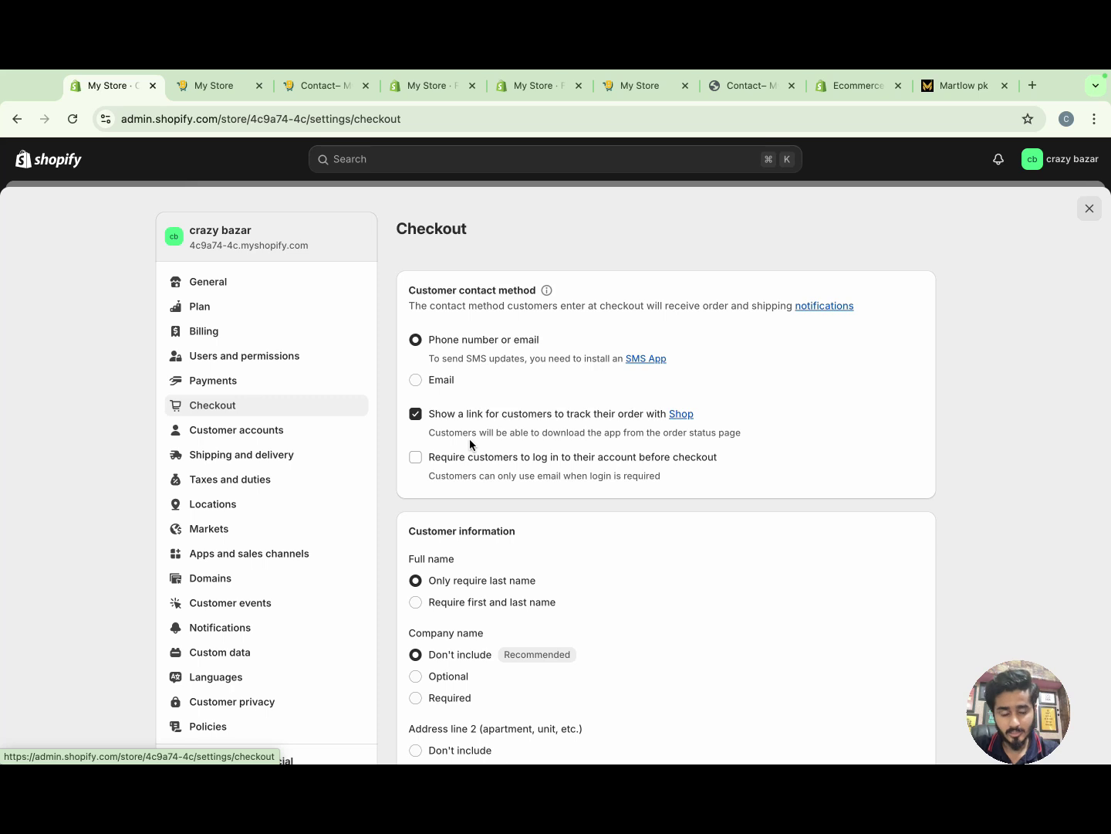
{"action": "left_click", "coordinate": [223, 433]}
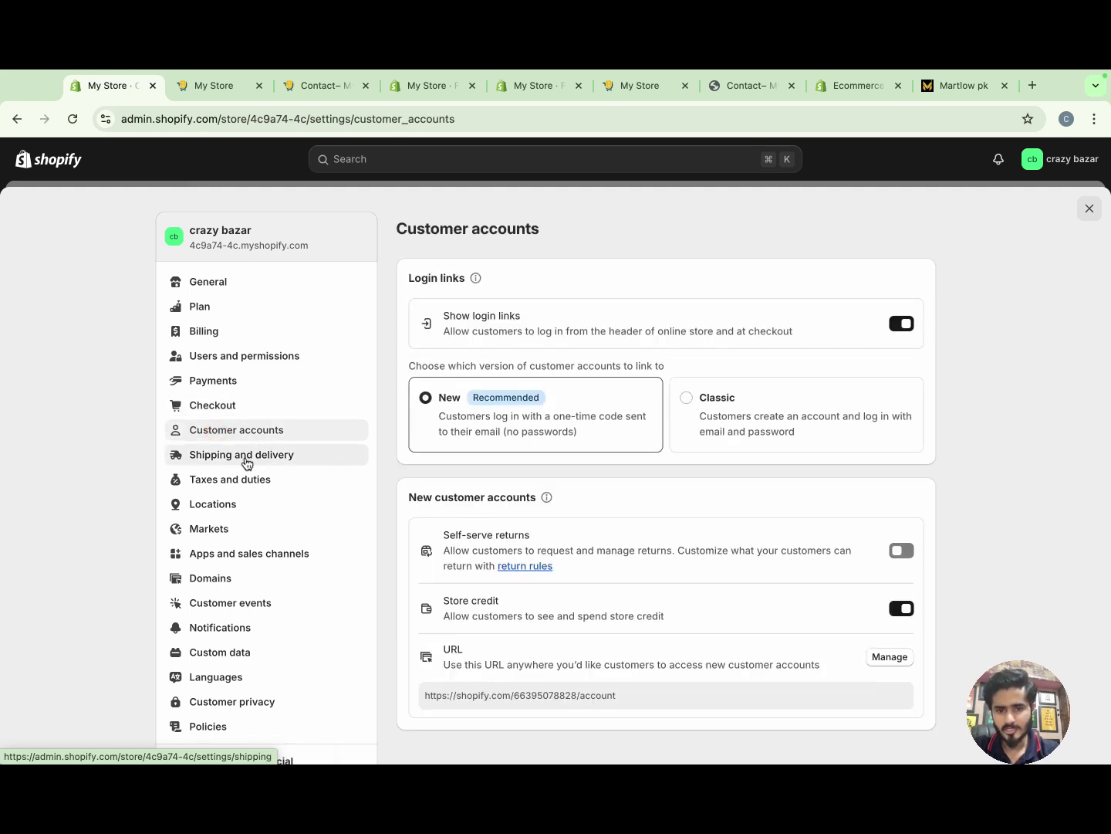
{"action": "left_click", "coordinate": [247, 461]}
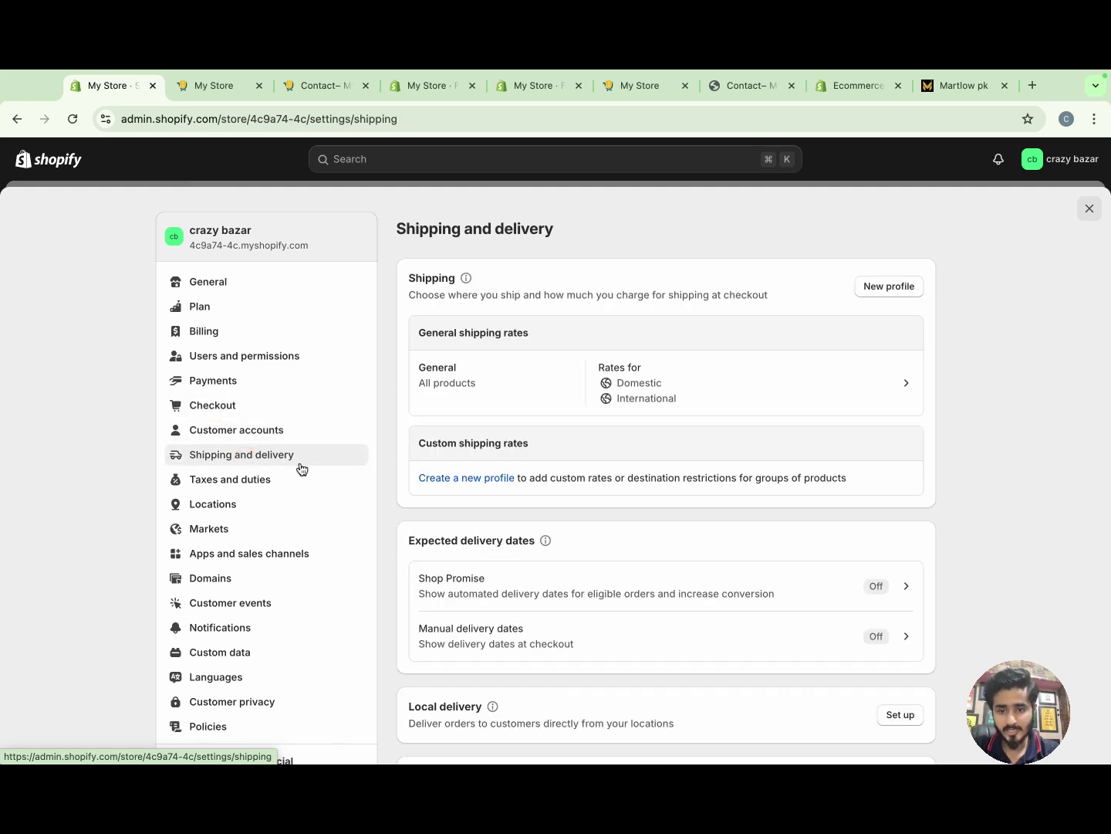
{"action": "scroll", "coordinate": [498, 522], "scroll_direction": "down", "scroll_amount": 5}
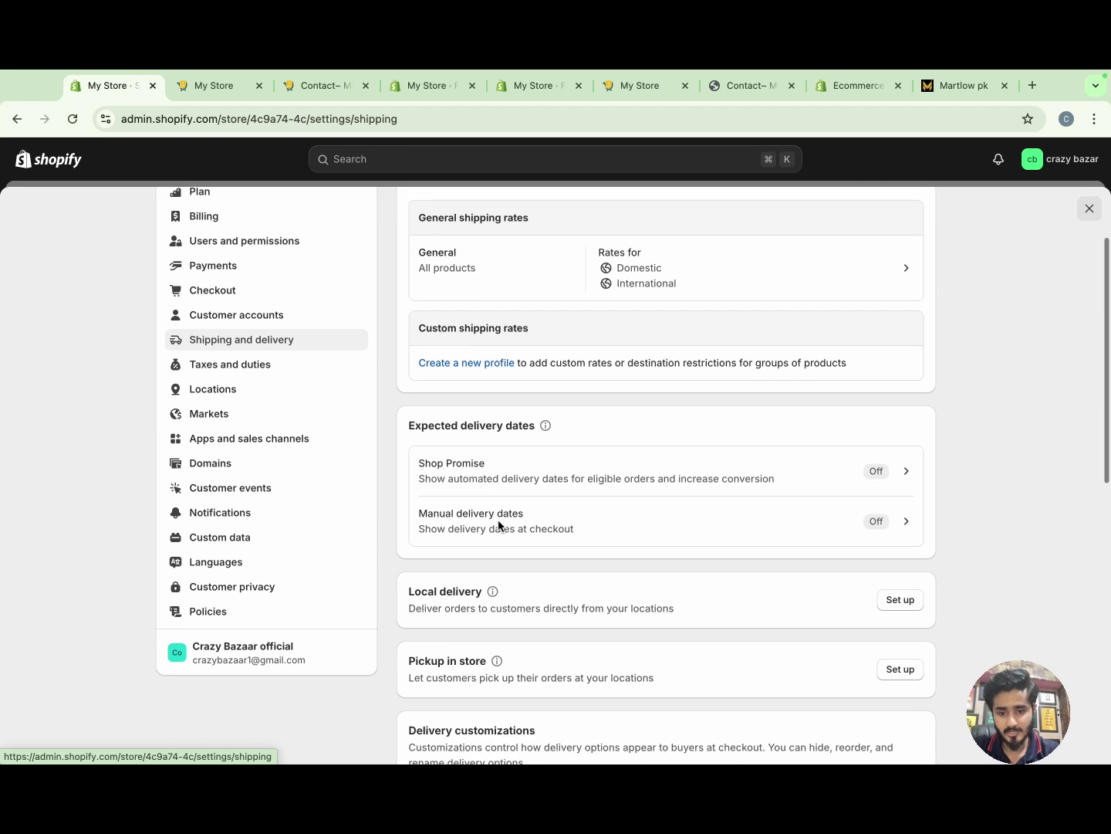
{"action": "scroll", "coordinate": [497, 525], "scroll_direction": "down", "scroll_amount": 3}
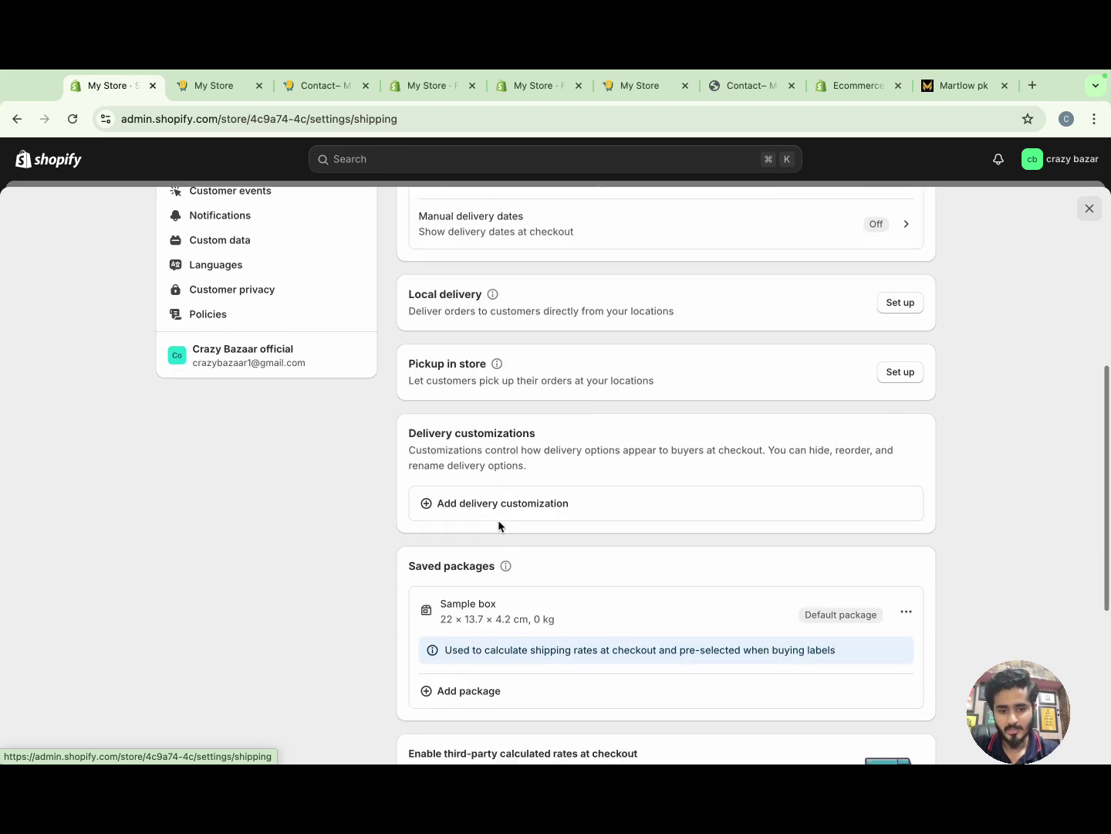
{"action": "scroll", "coordinate": [498, 525], "scroll_direction": "up", "scroll_amount": 8}
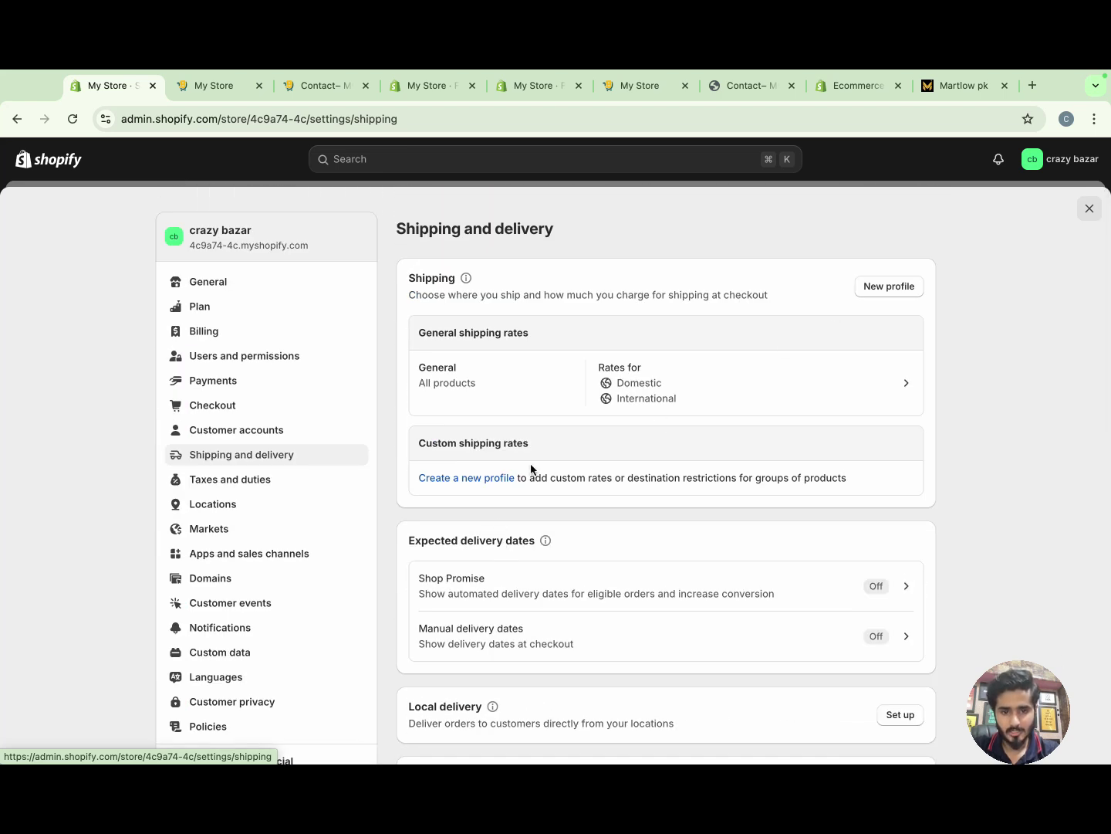
In the general shipping profile, start a new custom rate for the Domestic Pakistan zone and set its price to Rs 200
{"action": "left_click", "coordinate": [788, 381]}
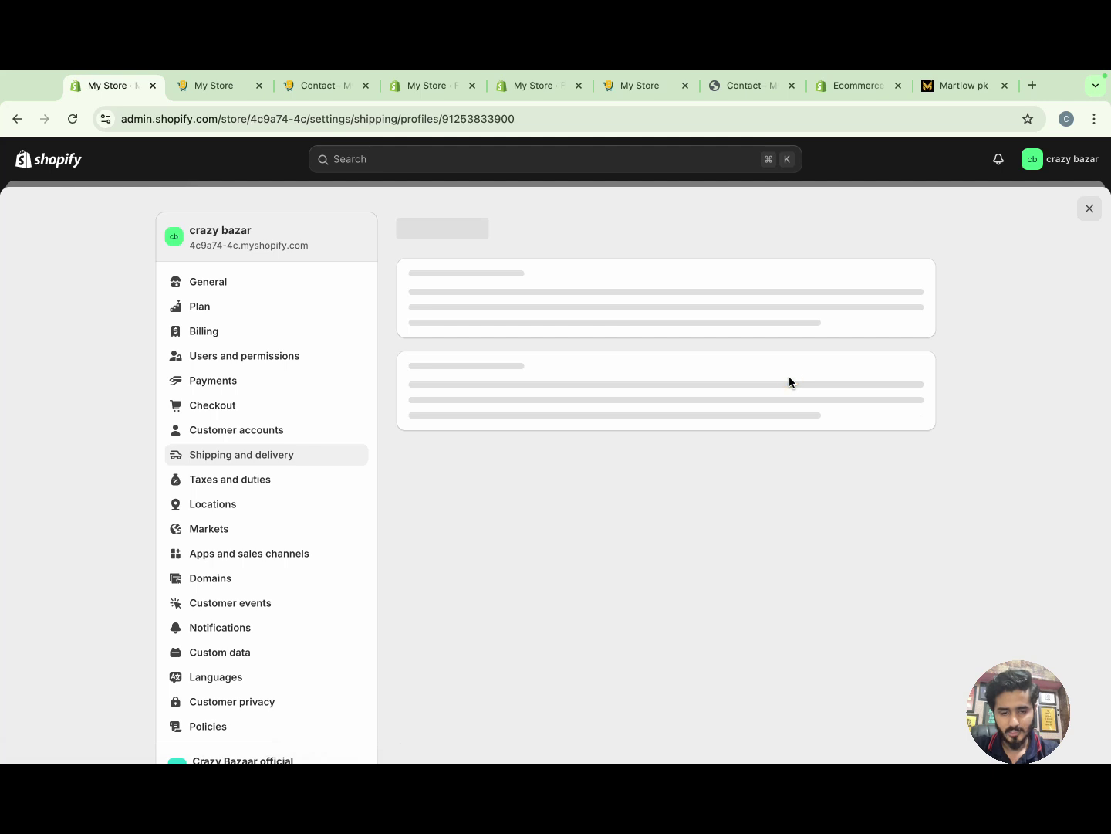
{"action": "scroll", "coordinate": [553, 437], "scroll_direction": "down", "scroll_amount": 1}
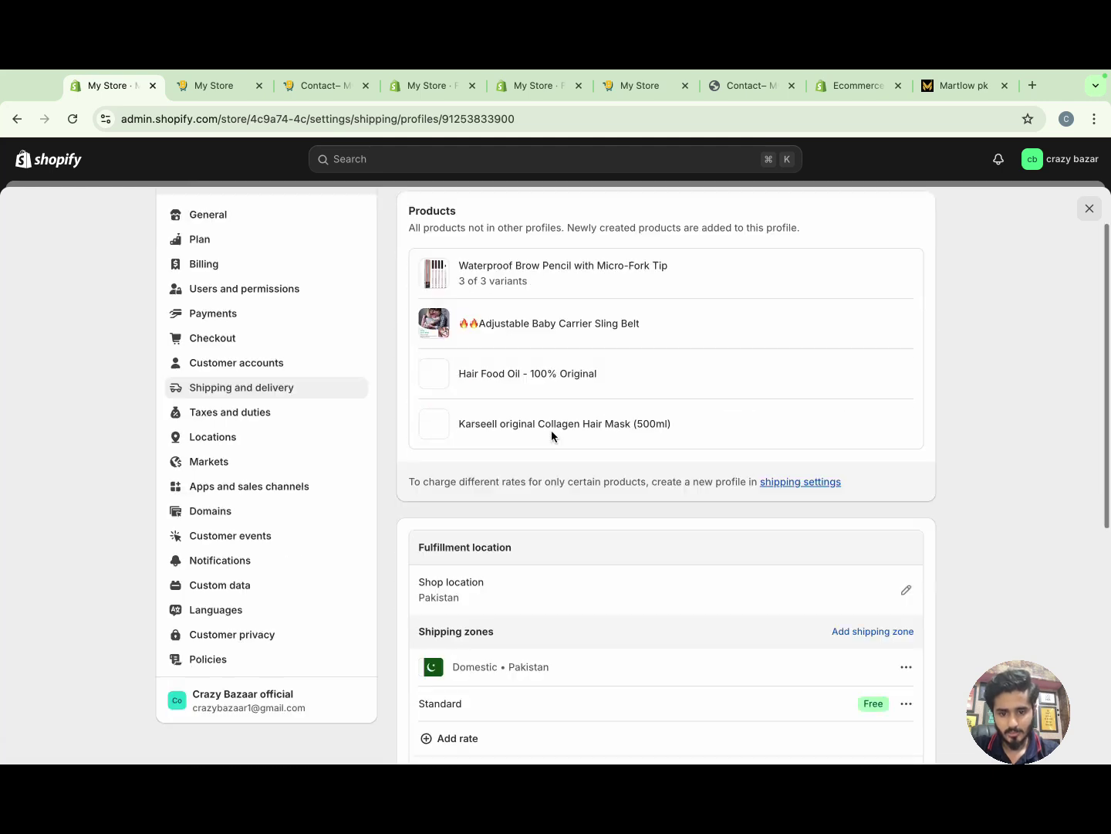
{"action": "scroll", "coordinate": [551, 434], "scroll_direction": "down", "scroll_amount": 6}
{"action": "scroll", "coordinate": [551, 435], "scroll_direction": "up", "scroll_amount": 2}
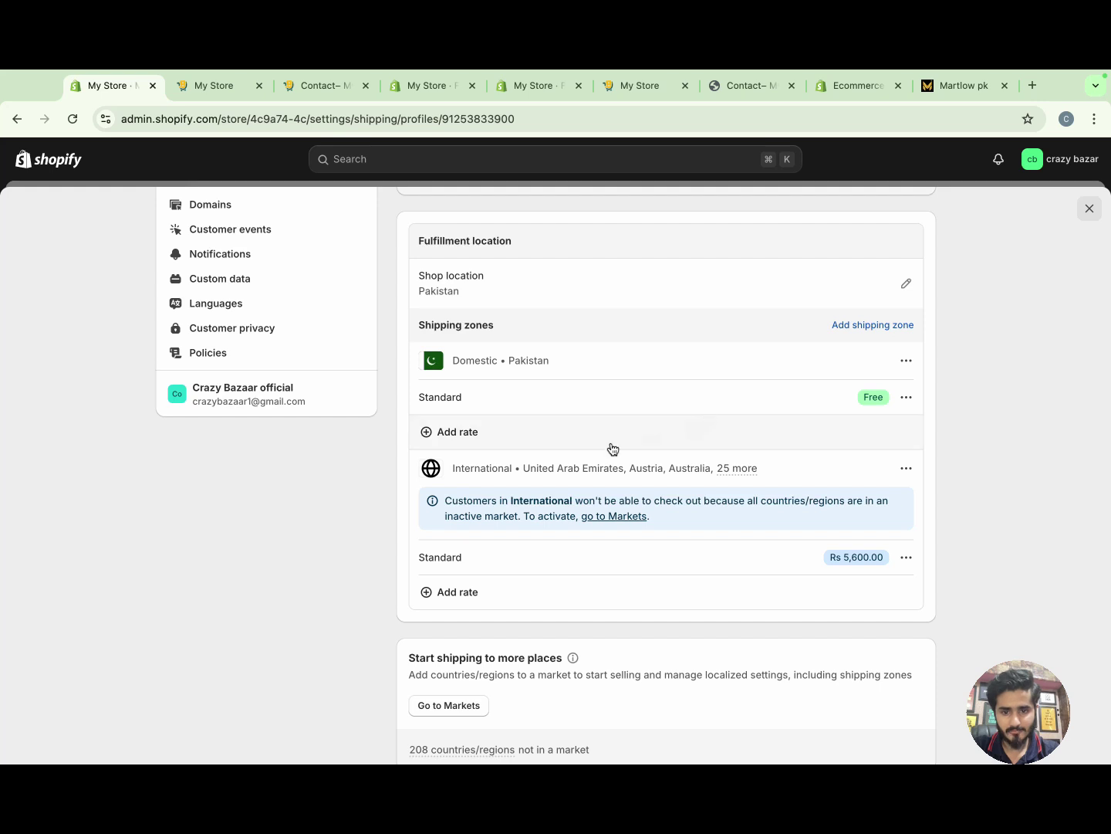
{"action": "left_click", "coordinate": [556, 429]}
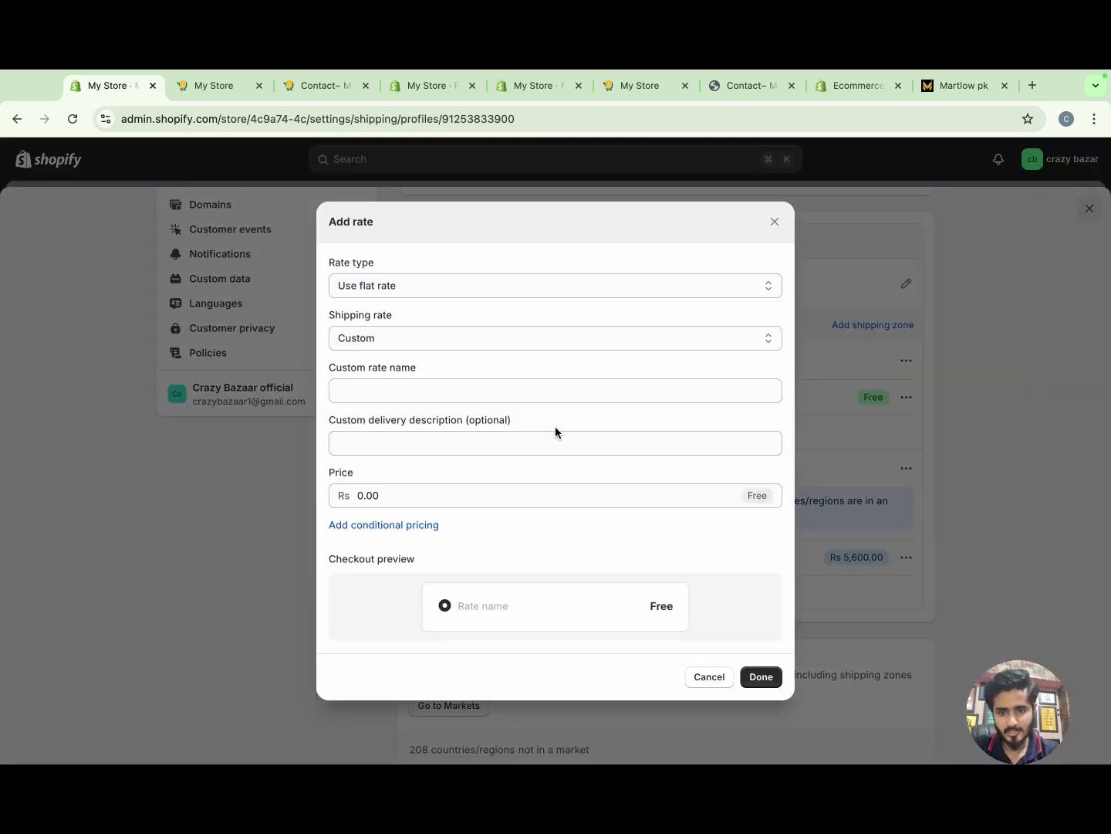
{"action": "left_click", "coordinate": [399, 490]}
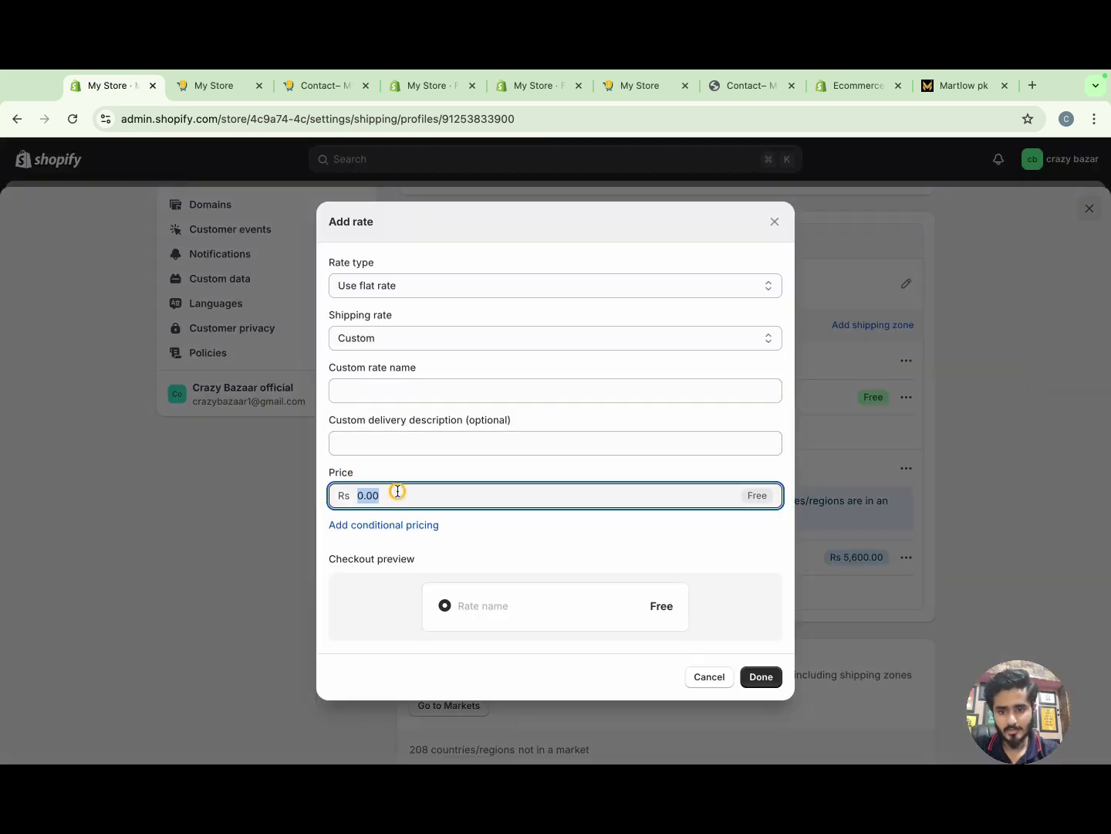
{"action": "type", "text": "200"}
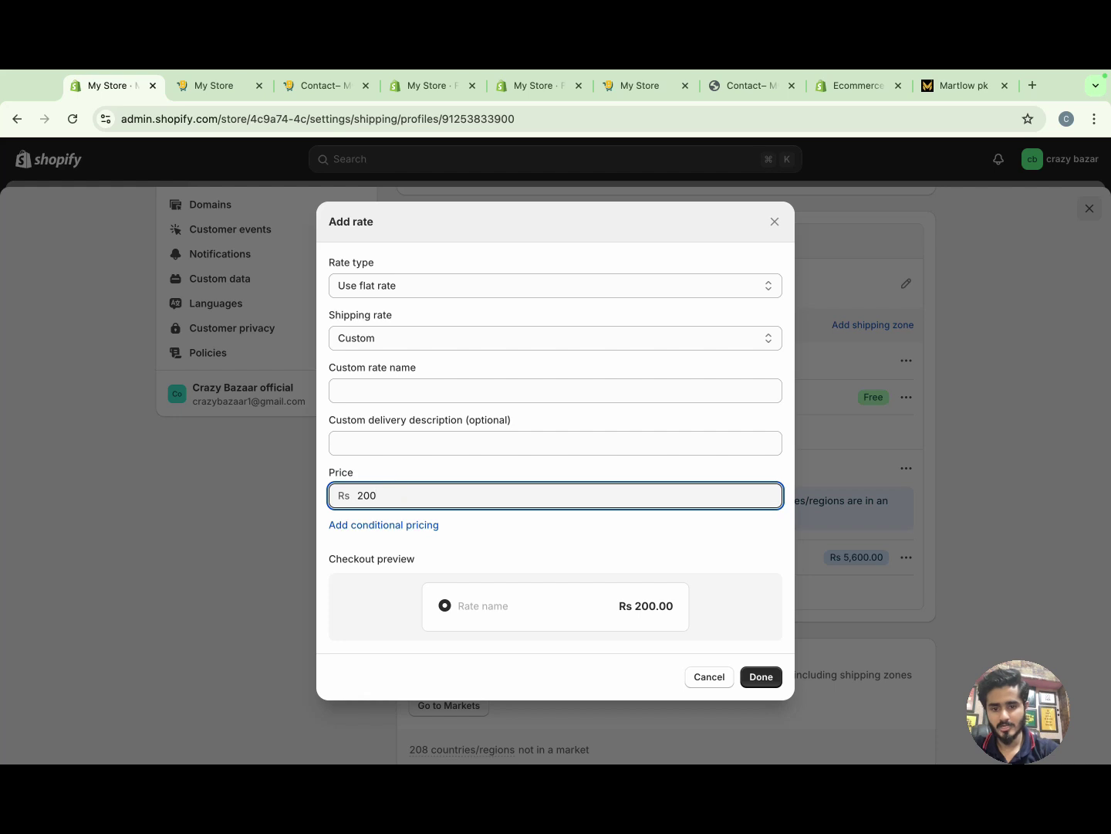
{"action": "left_click", "coordinate": [456, 464]}
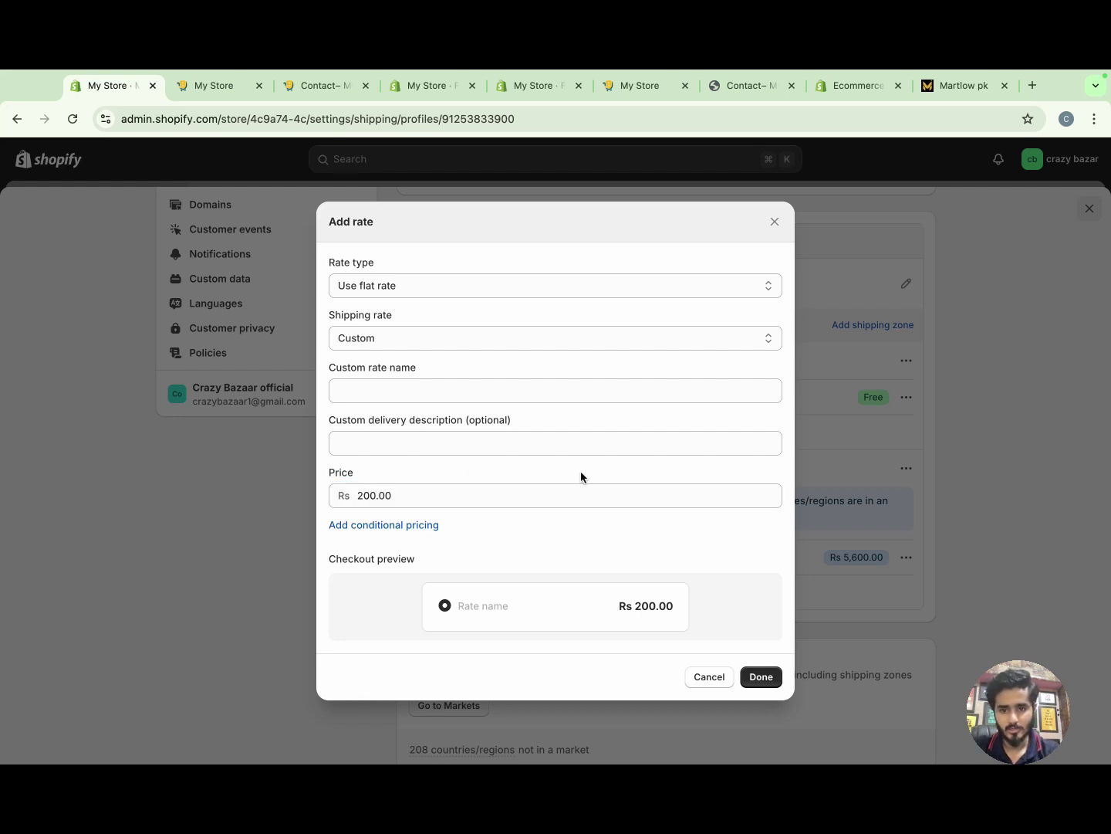
Keep the custom flat rate type, name the new domestic rate "200 dc" and add it to the zone
{"action": "left_click", "coordinate": [391, 340]}
{"action": "left_click", "coordinate": [399, 285]}
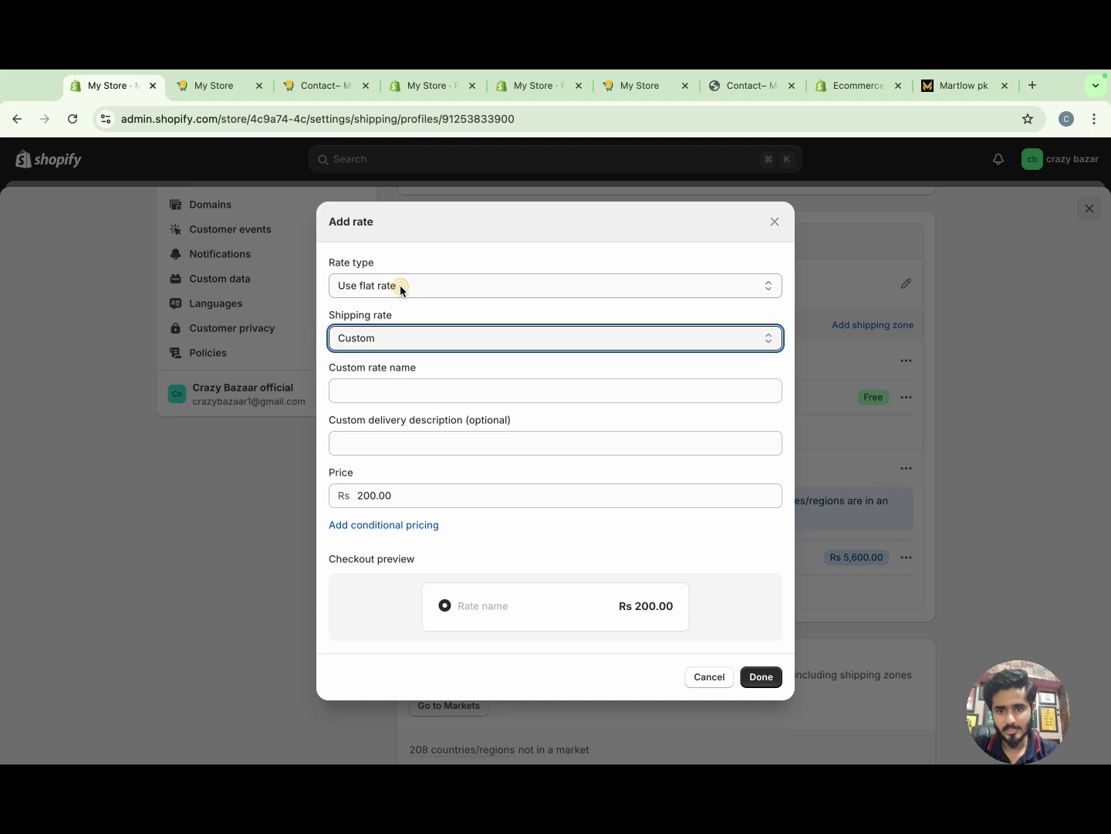
{"action": "left_click", "coordinate": [403, 286]}
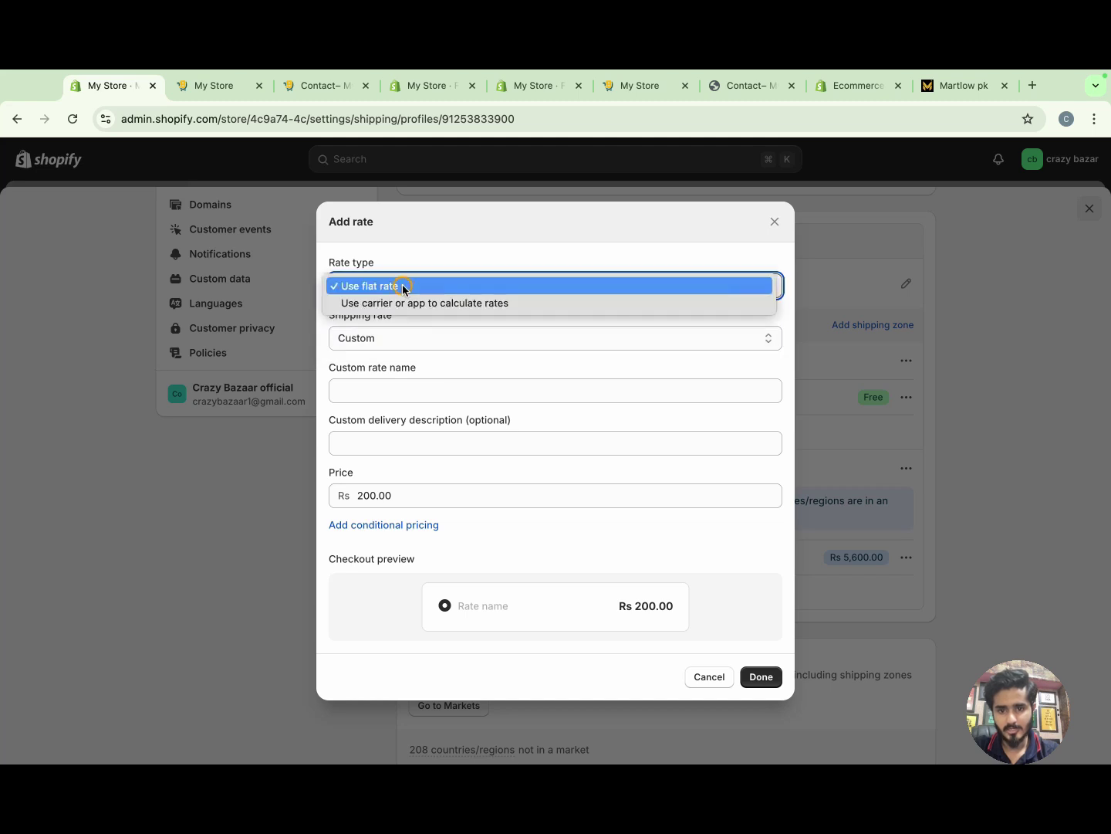
{"action": "left_click", "coordinate": [457, 239]}
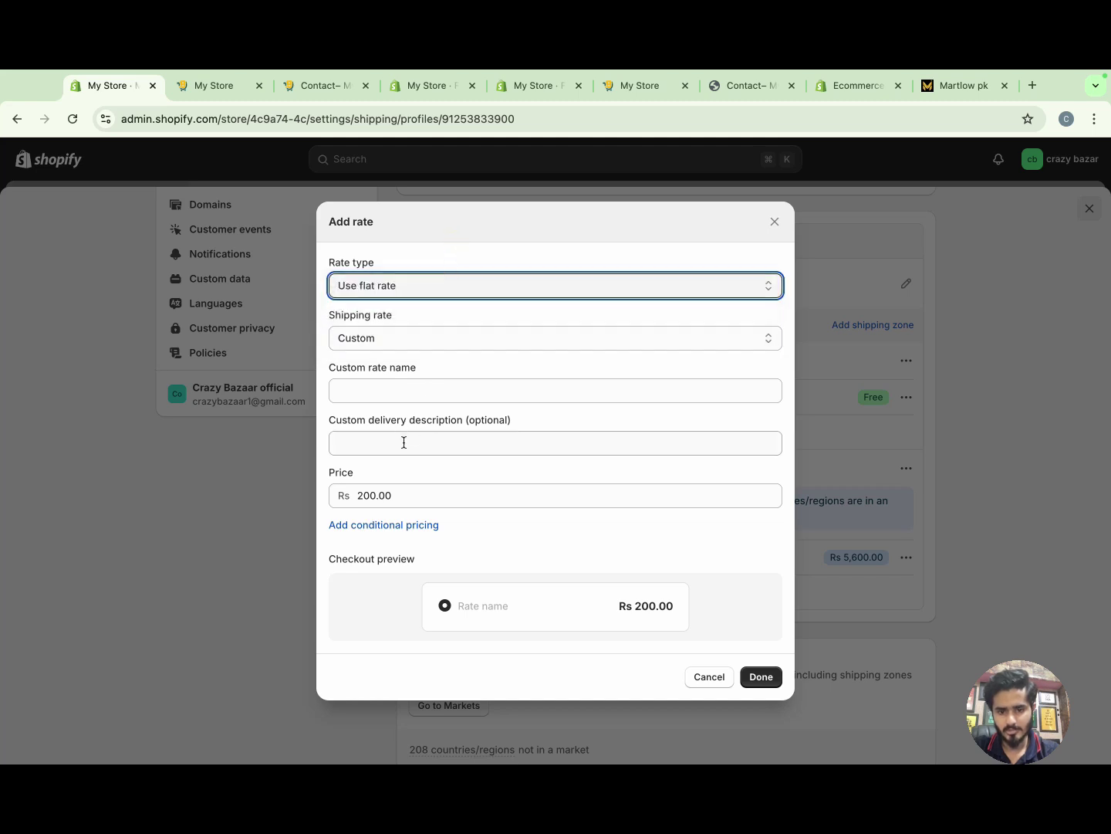
{"action": "left_click", "coordinate": [756, 677]}
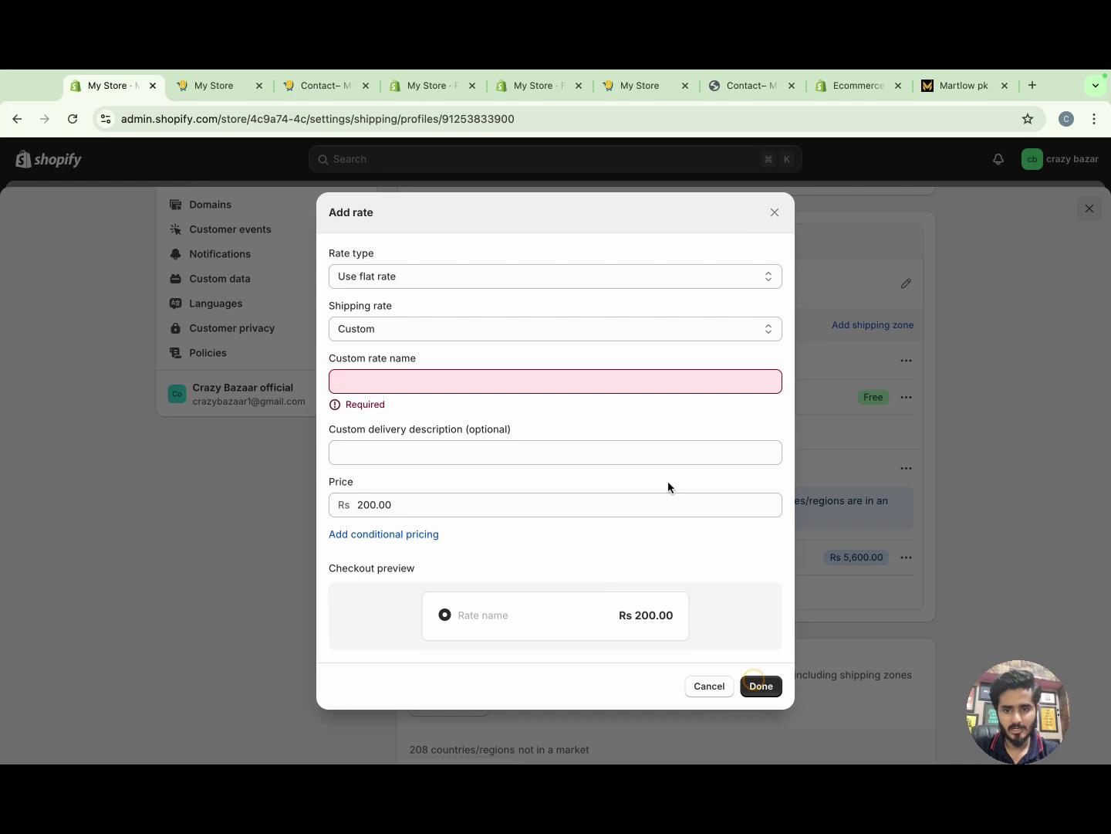
{"action": "left_click", "coordinate": [413, 376]}
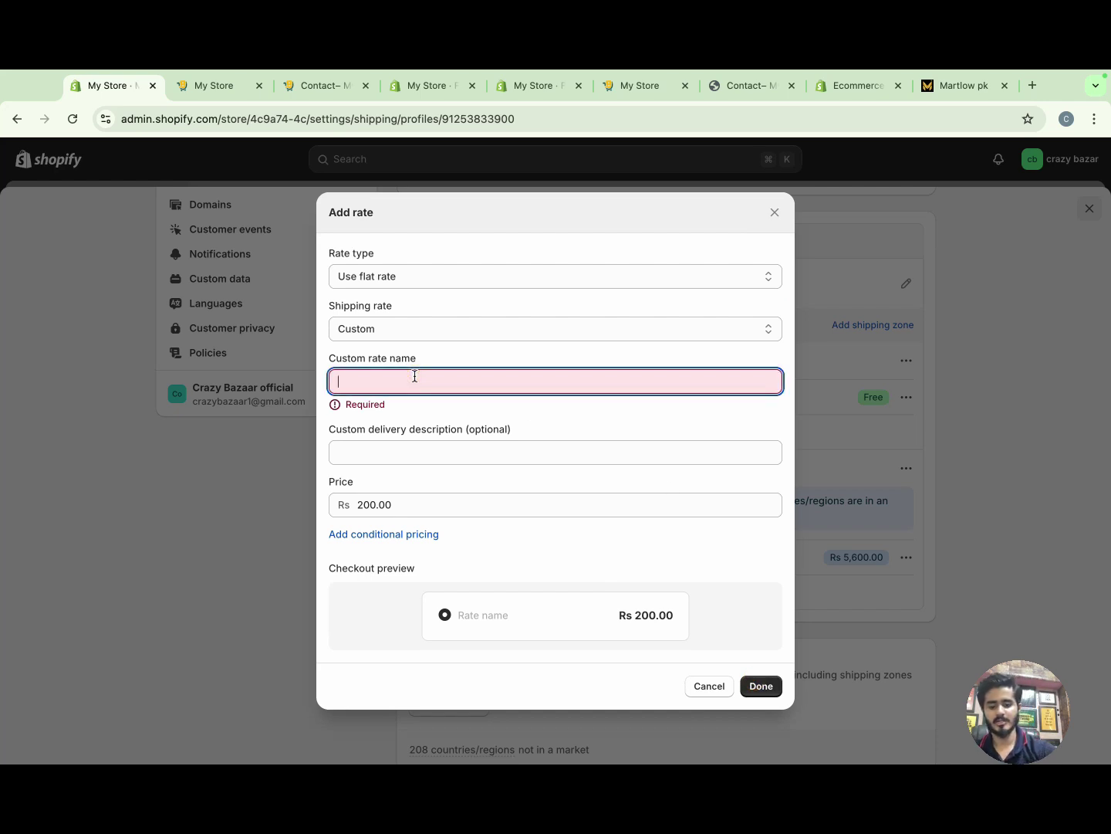
{"action": "type", "text": "200 d"}
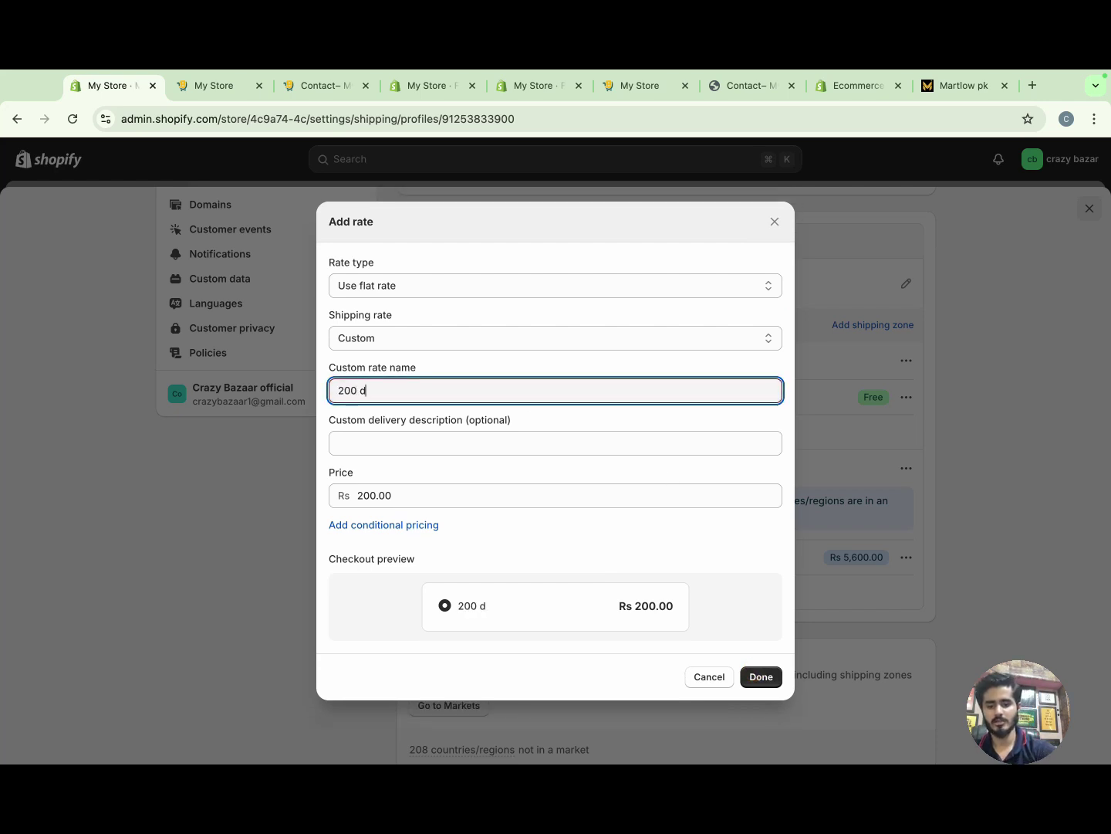
{"action": "type", "text": "c"}
{"action": "left_click", "coordinate": [758, 677]}
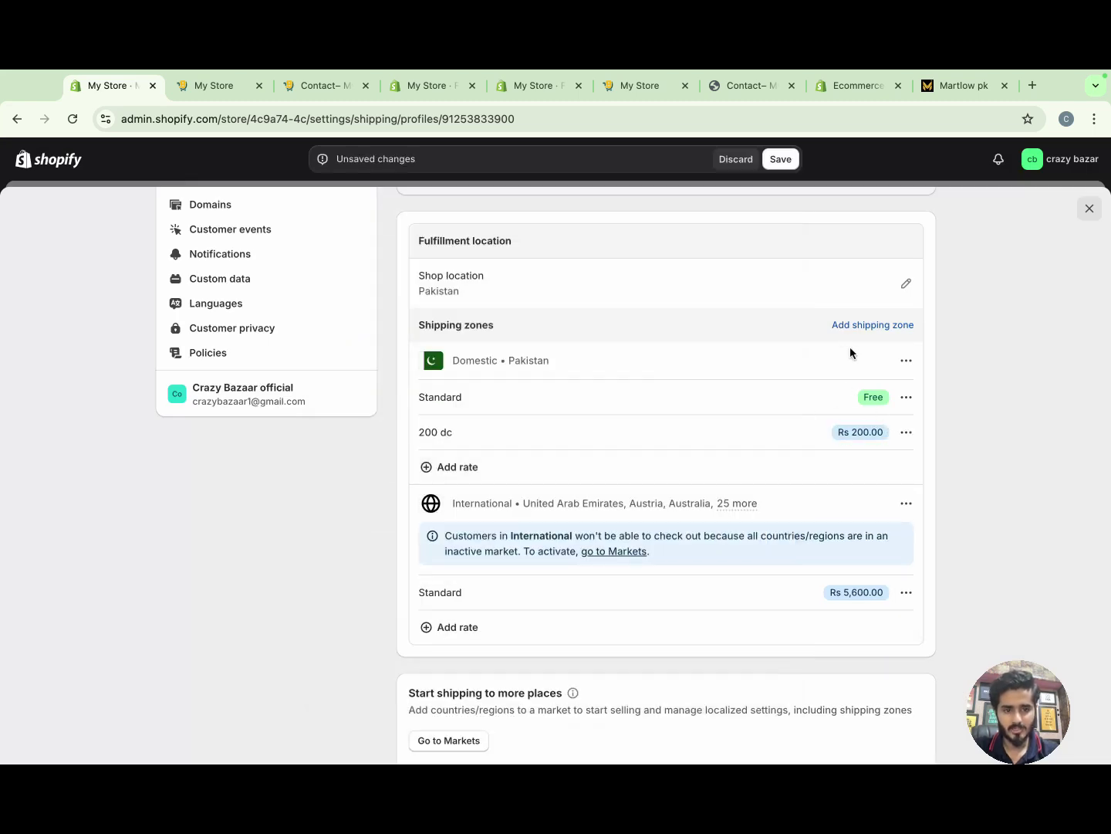
Review the edit form of the 200 dc rate and the new-rate form of the International zone without changing anything
{"action": "left_click", "coordinate": [907, 433]}
{"action": "left_click", "coordinate": [892, 463]}
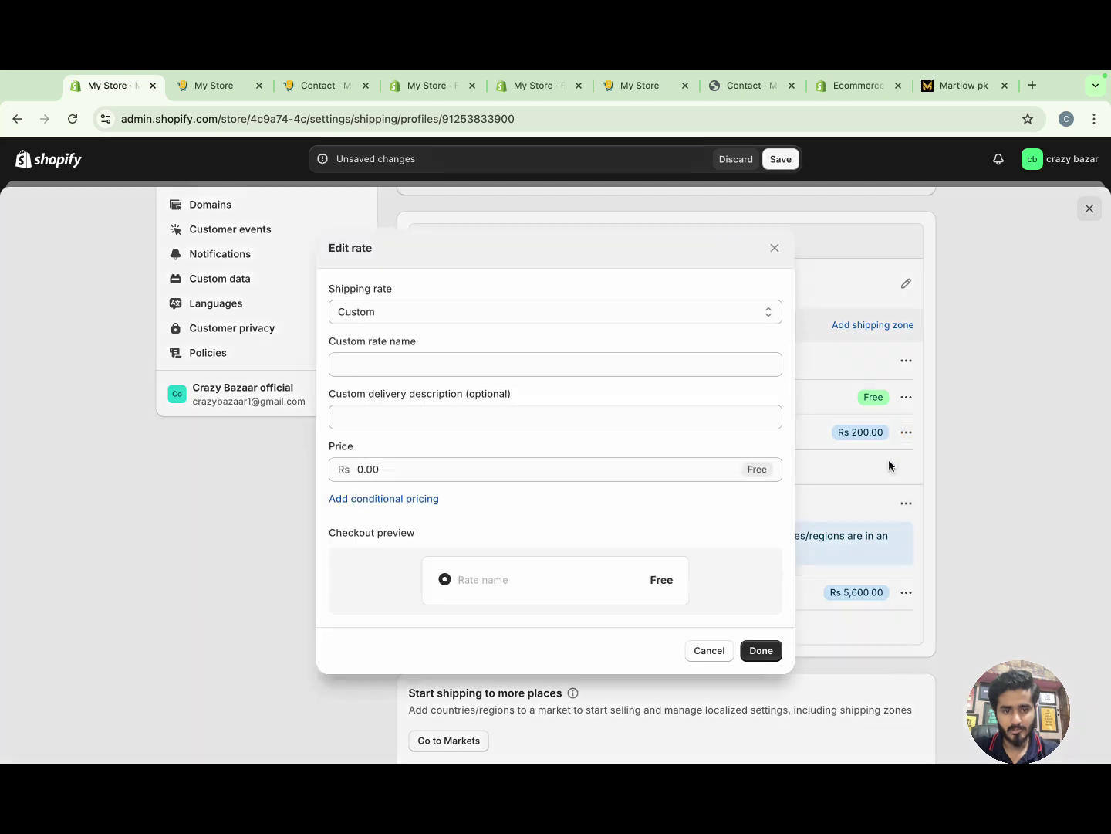
{"action": "left_click", "coordinate": [517, 367]}
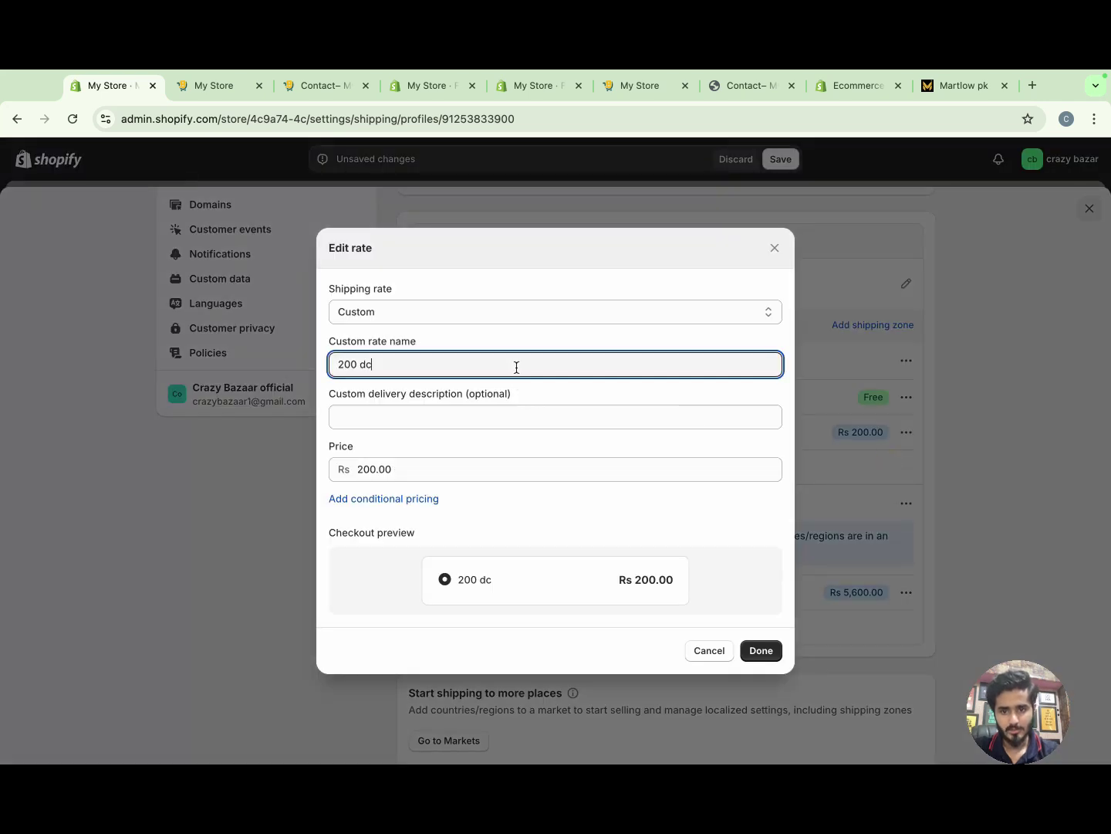
{"action": "left_click", "coordinate": [633, 317]}
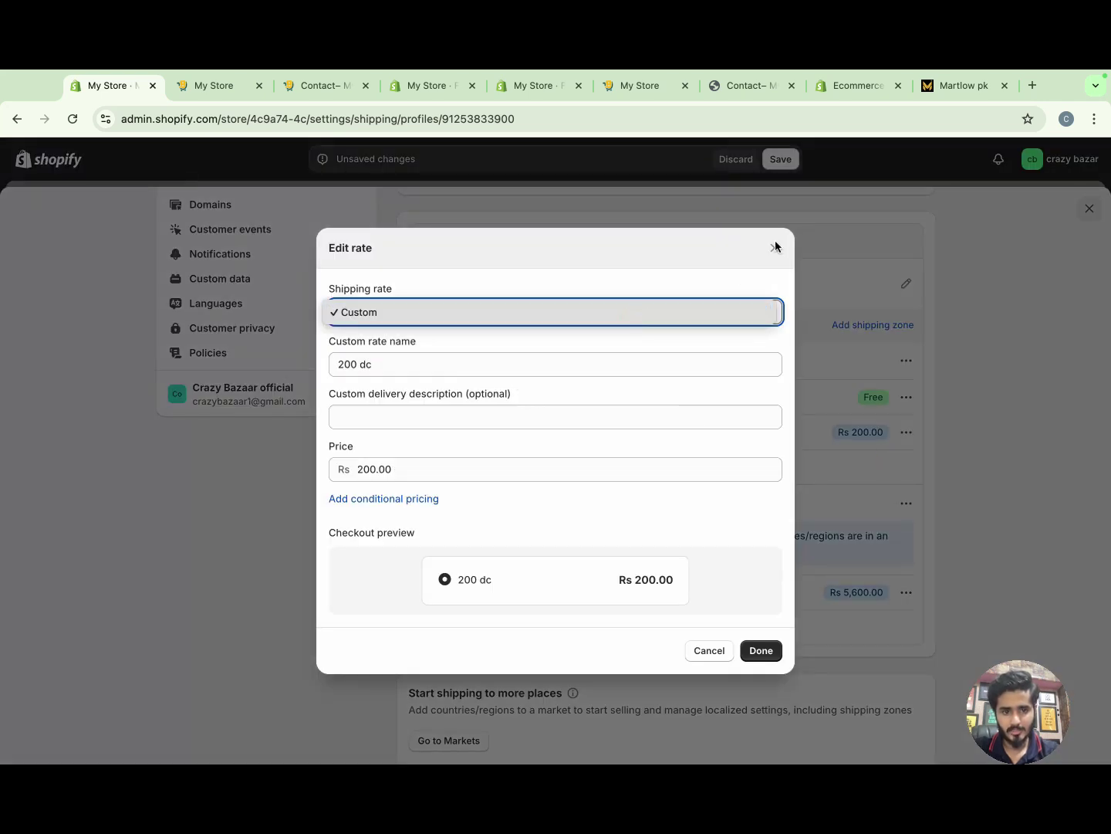
{"action": "left_click", "coordinate": [774, 246]}
{"action": "left_click", "coordinate": [708, 651]}
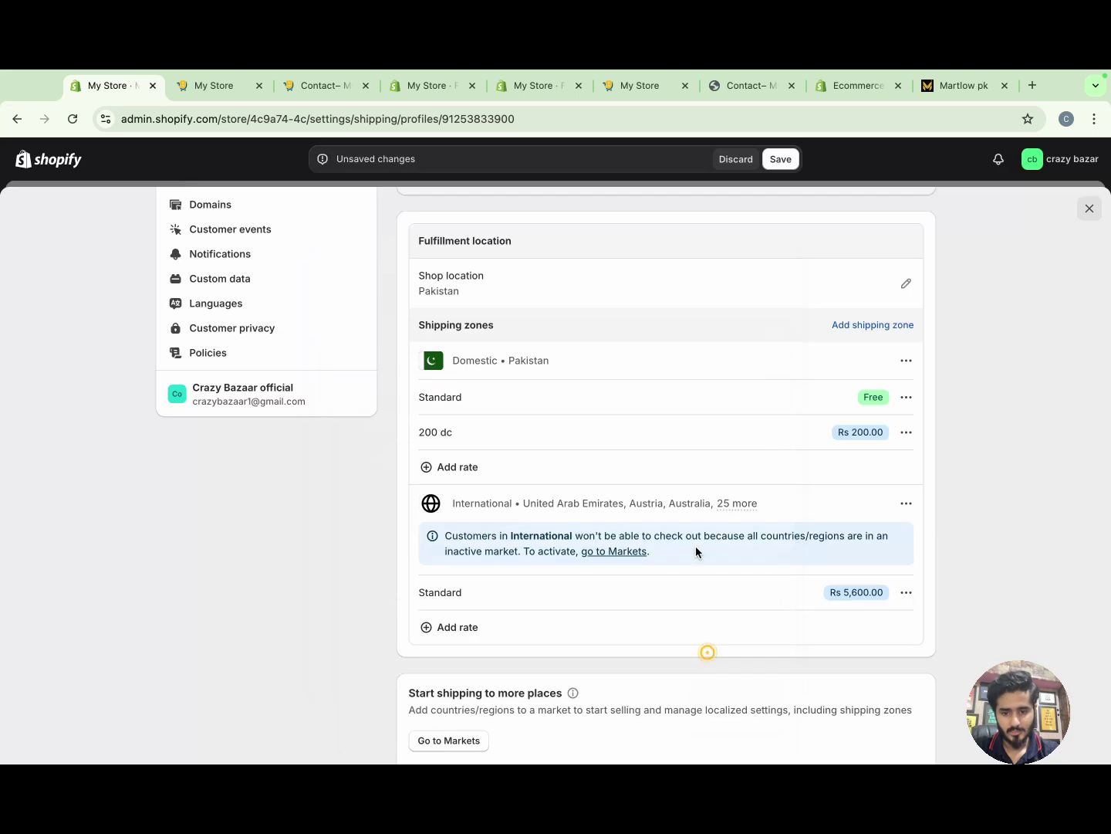
{"action": "scroll", "coordinate": [696, 545], "scroll_direction": "down", "scroll_amount": 3}
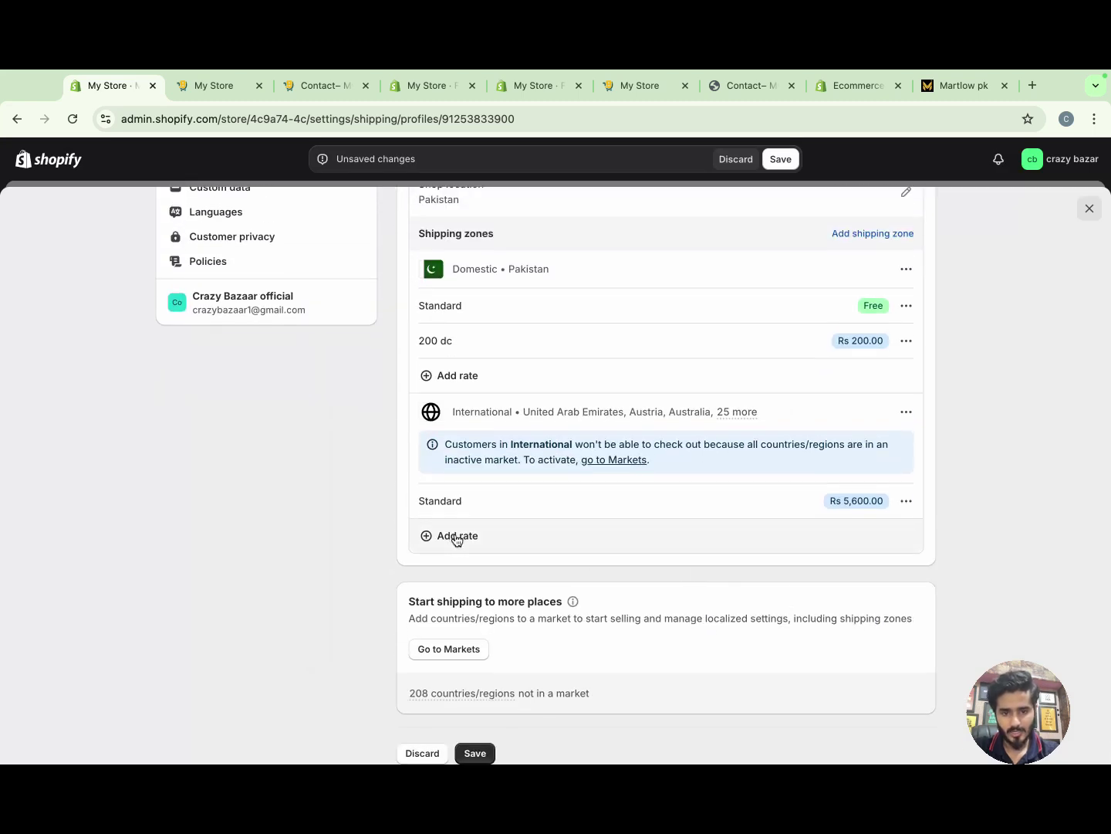
{"action": "left_click", "coordinate": [452, 539]}
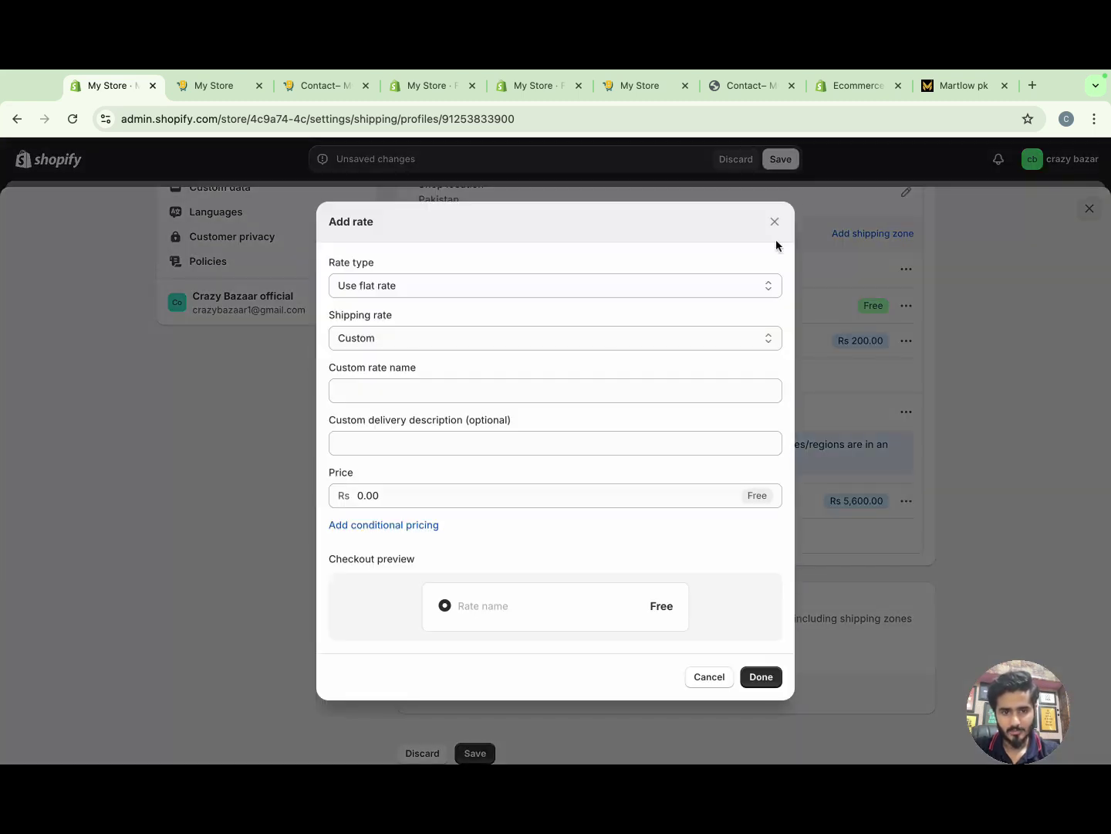
{"action": "left_click", "coordinate": [774, 223]}
Save the changes to the general shipping profile and return to the shipping and delivery settings
{"action": "scroll", "coordinate": [706, 315], "scroll_direction": "up", "scroll_amount": 5}
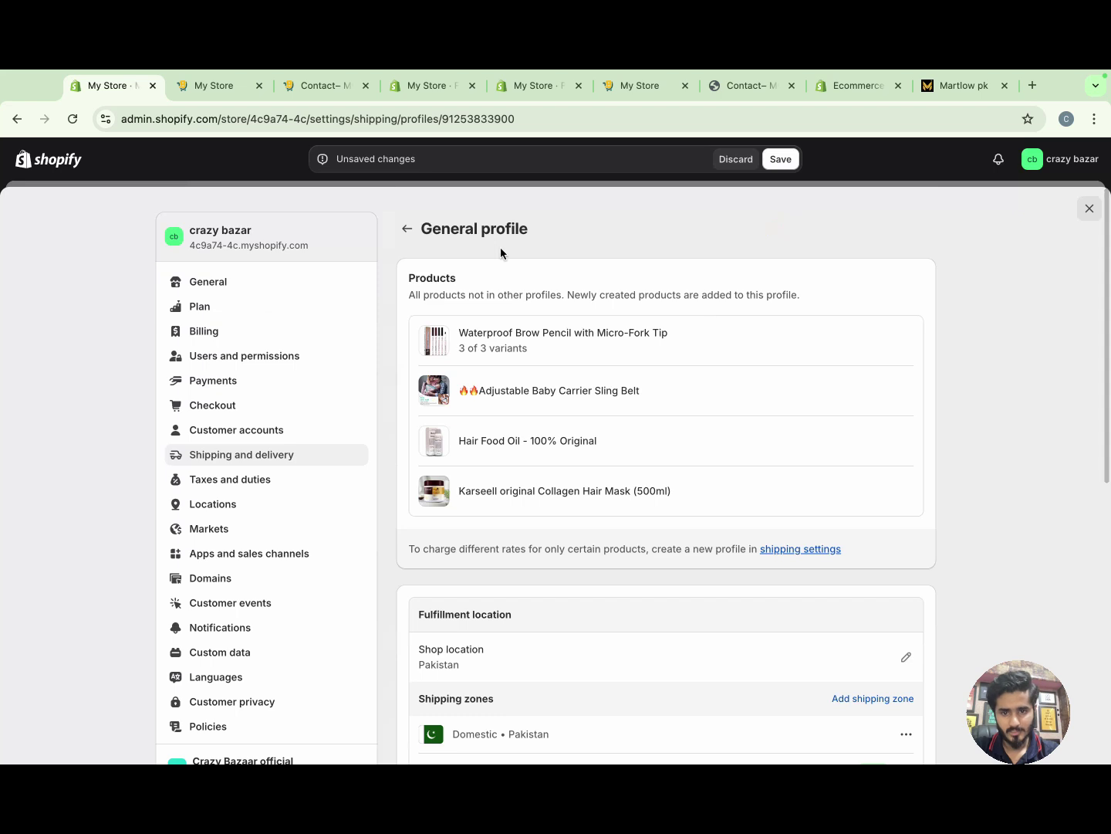
{"action": "left_click", "coordinate": [407, 229]}
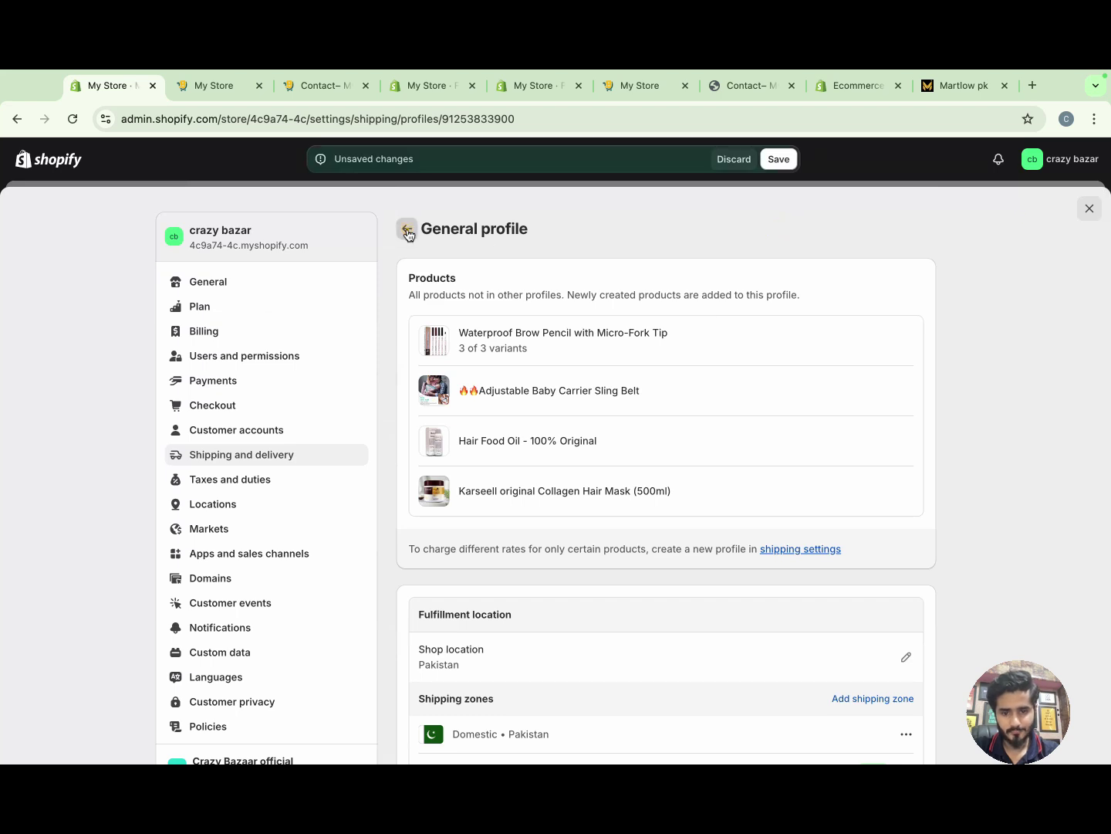
{"action": "left_click", "coordinate": [781, 159]}
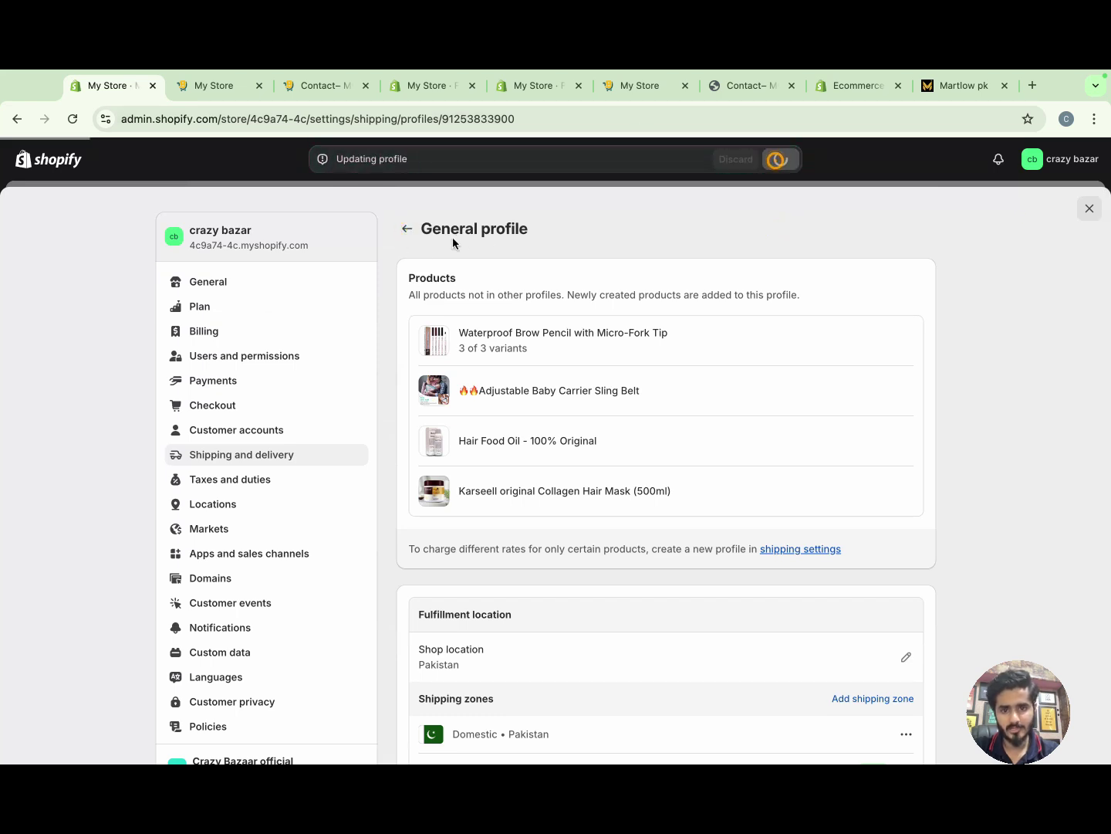
{"action": "left_click", "coordinate": [408, 230]}
Review the expected delivery dates, local delivery, pickup, saved packages and packing slip sections of the shipping and delivery settings
{"action": "scroll", "coordinate": [575, 410], "scroll_direction": "down", "scroll_amount": 5}
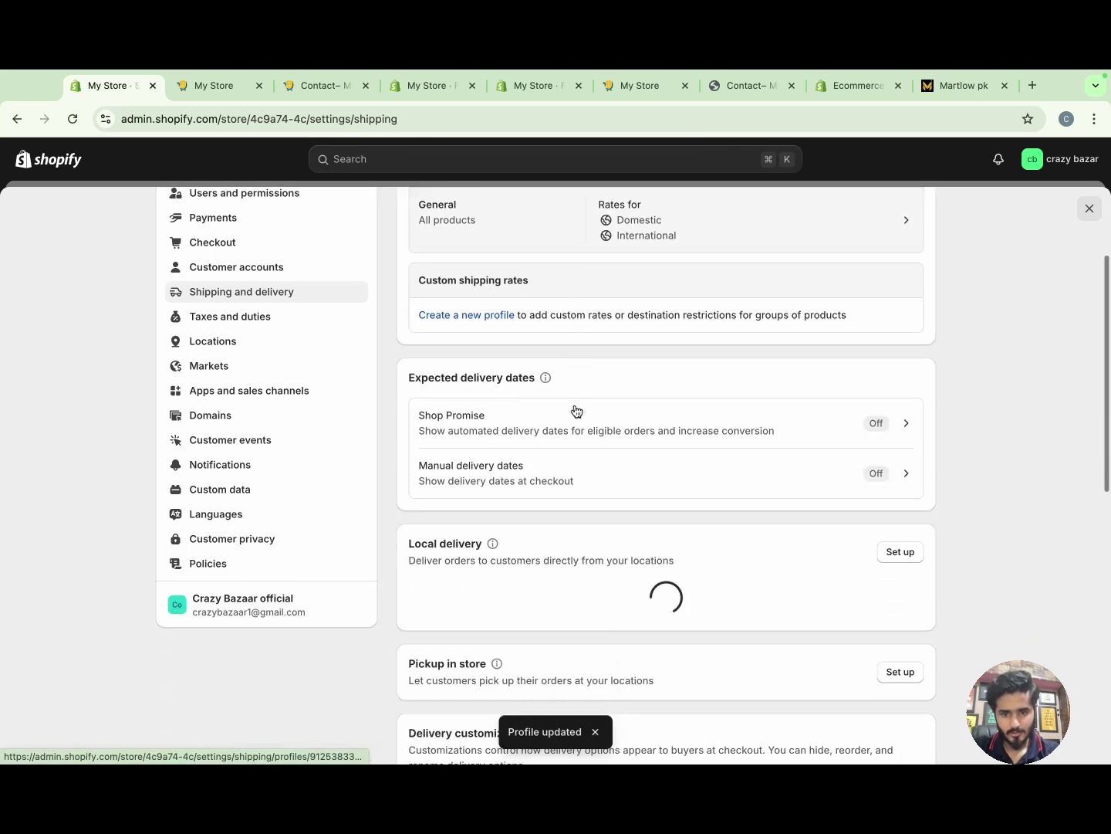
{"action": "scroll", "coordinate": [546, 528], "scroll_direction": "down", "scroll_amount": 3}
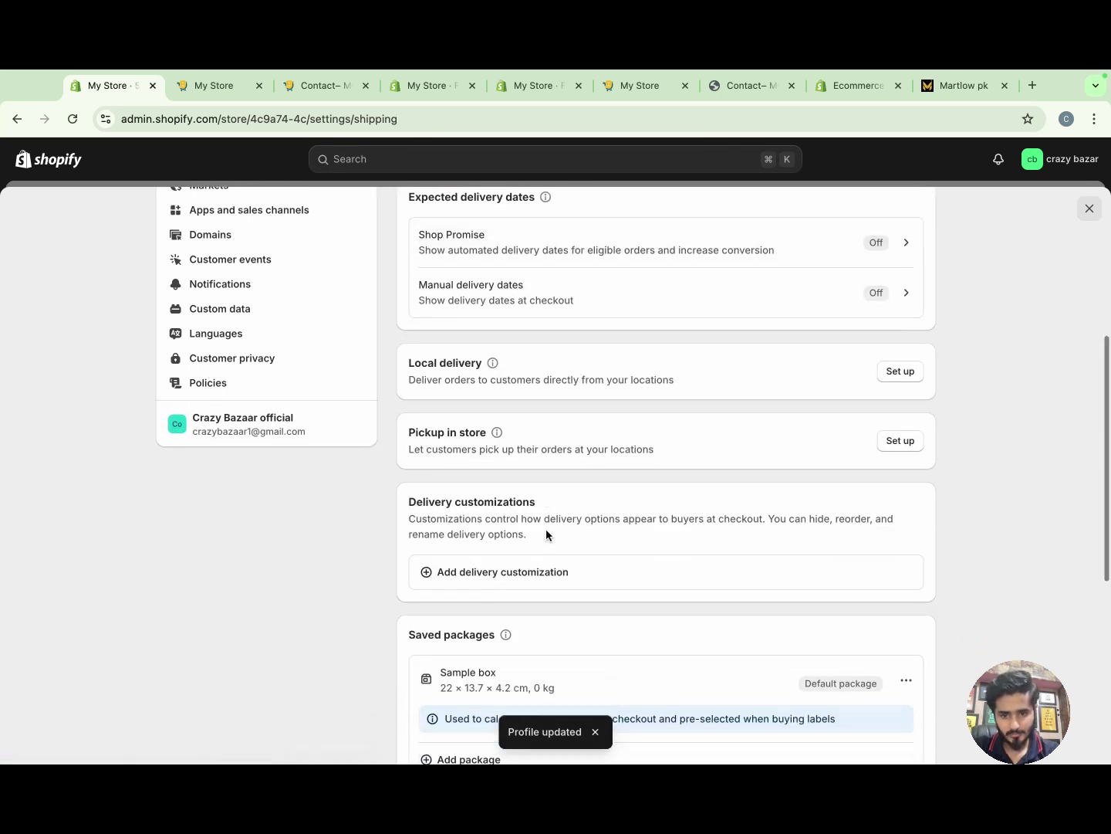
{"action": "scroll", "coordinate": [526, 556], "scroll_direction": "down", "scroll_amount": 5}
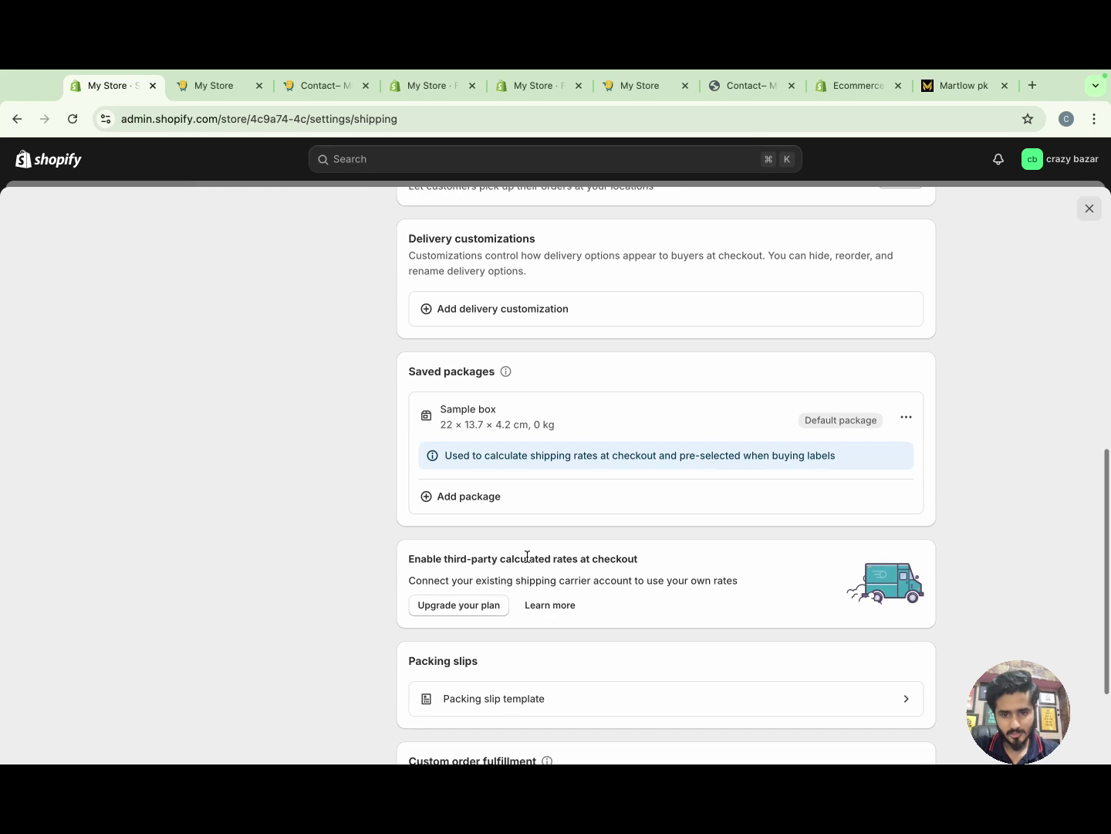
{"action": "scroll", "coordinate": [584, 412], "scroll_direction": "up", "scroll_amount": 15}
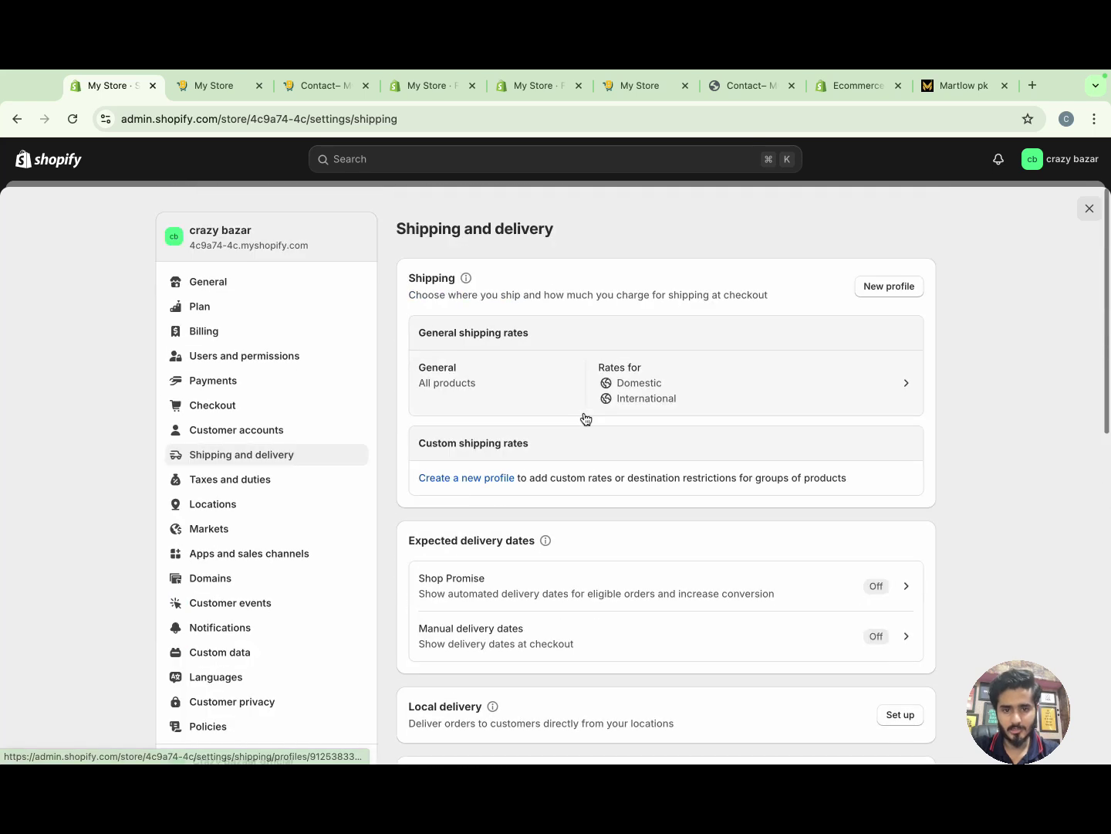
Open the general shipping profile and look at the options available for the Domestic Pakistan zone
{"action": "left_click", "coordinate": [653, 384]}
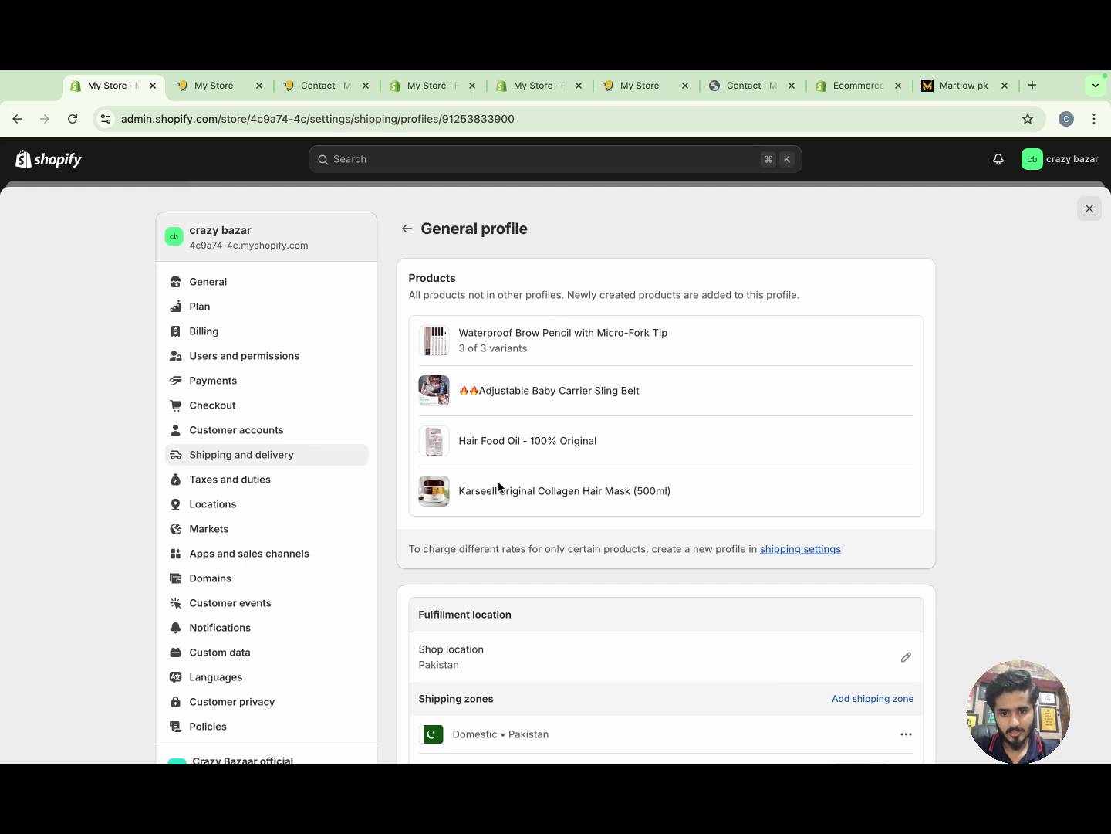
{"action": "scroll", "coordinate": [499, 485], "scroll_direction": "down", "scroll_amount": 3}
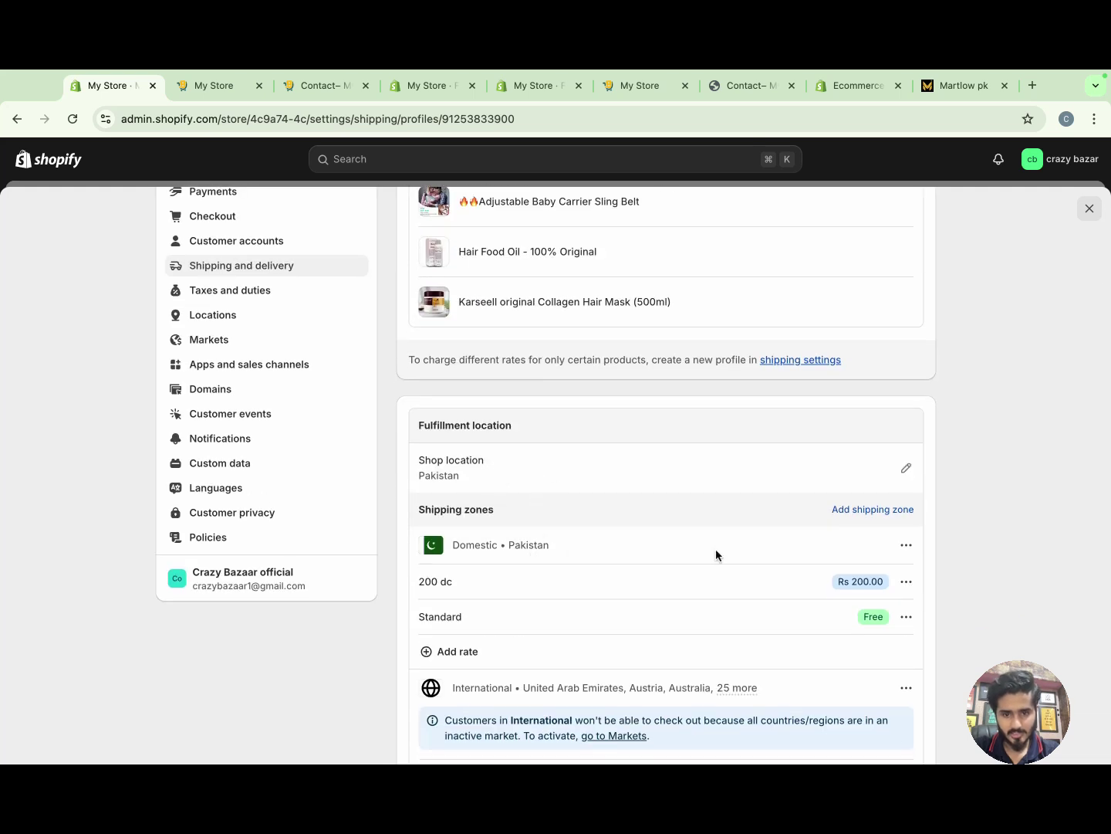
{"action": "left_click", "coordinate": [904, 545]}
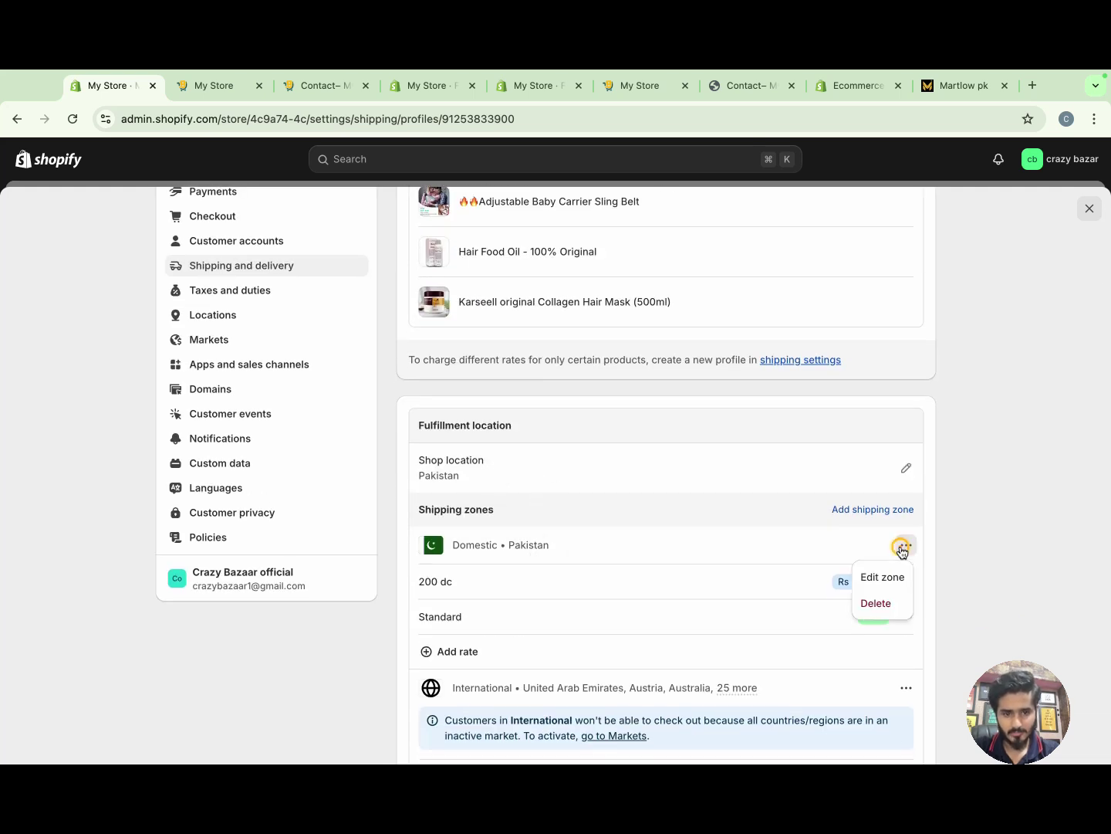
{"action": "left_click", "coordinate": [752, 543]}
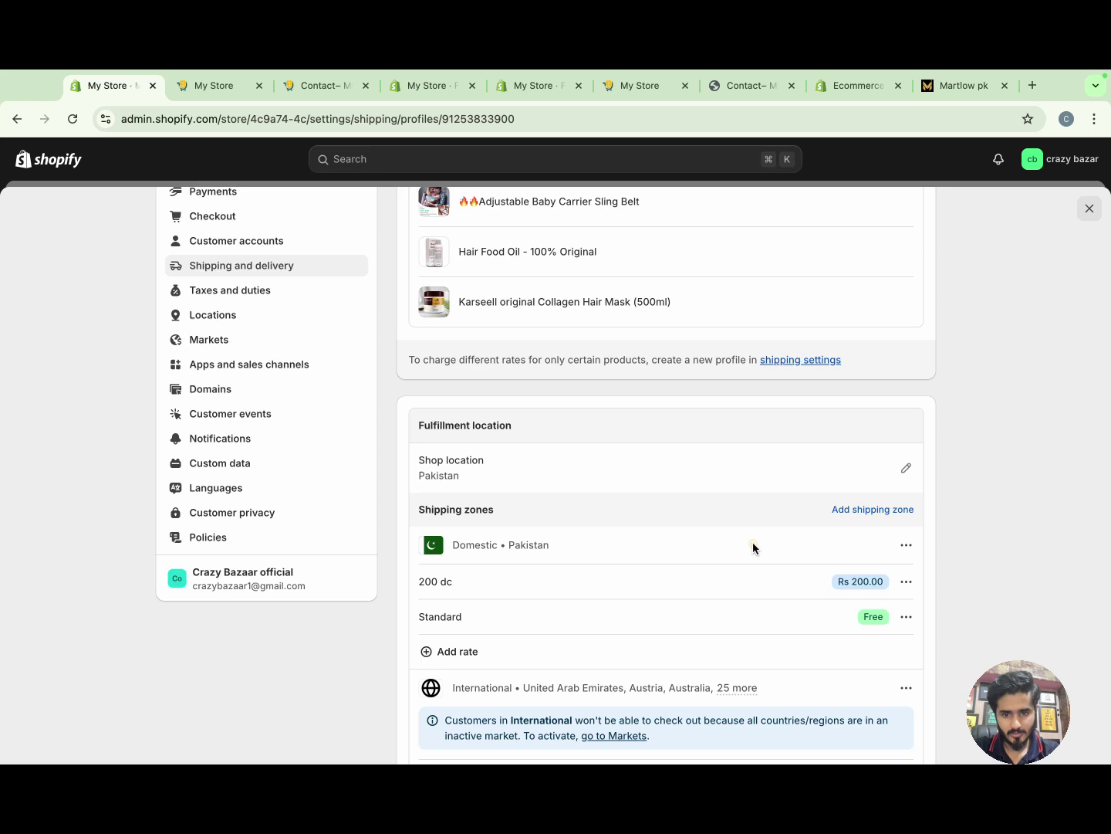
{"action": "left_click", "coordinate": [684, 581]}
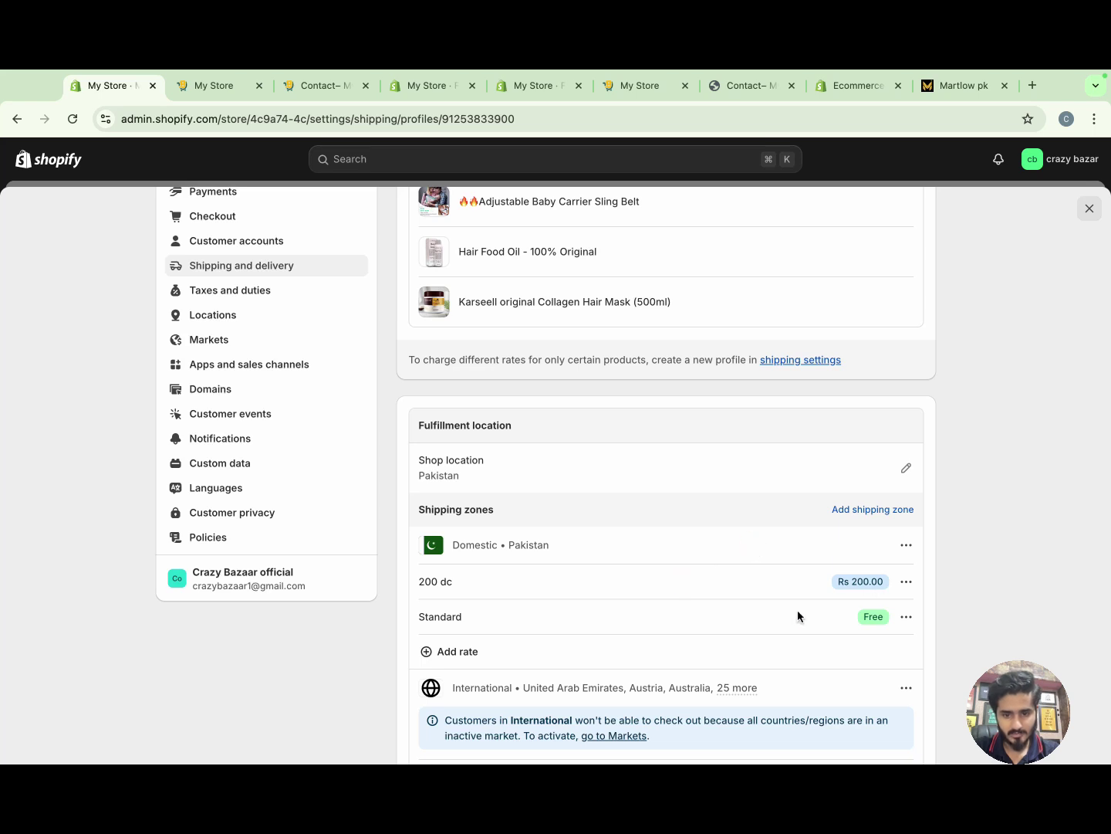
Make the free Standard rate of the Domestic zone conditional on order price, with a minimum of Rs 2,000 and no maximum
{"action": "scroll", "coordinate": [797, 613], "scroll_direction": "down", "scroll_amount": 2}
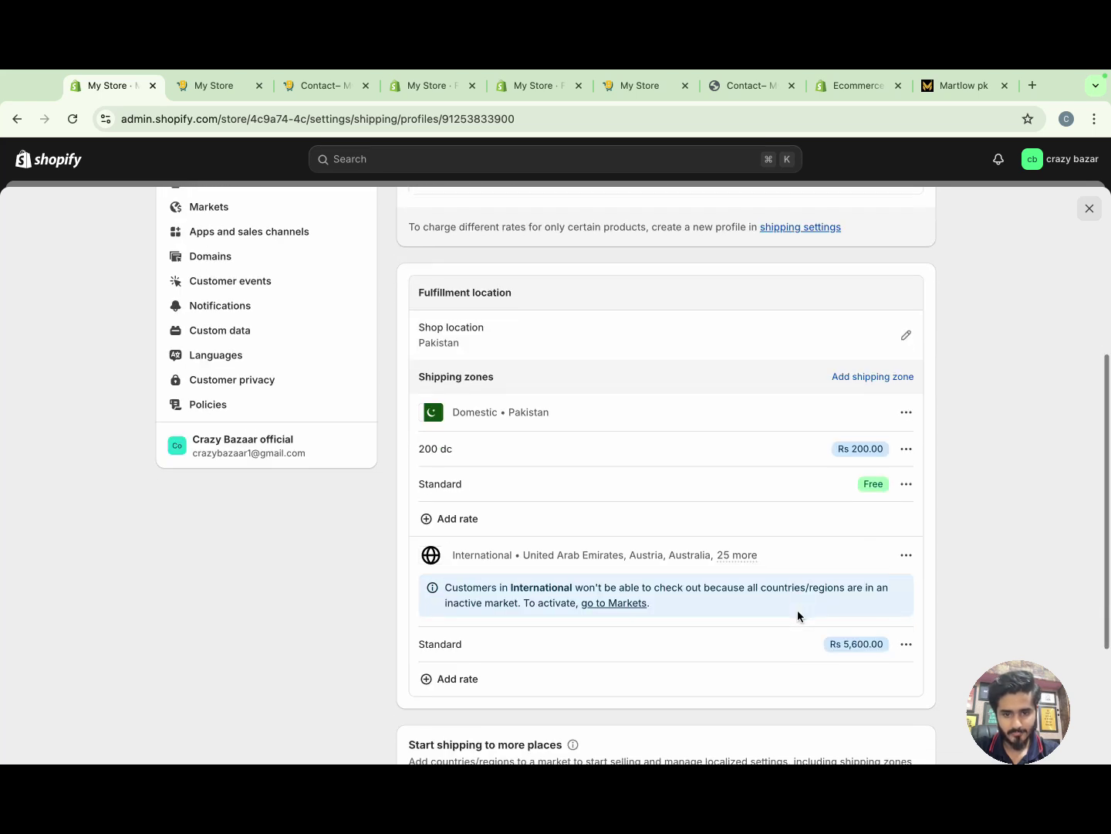
{"action": "left_click", "coordinate": [907, 485]}
{"action": "left_click", "coordinate": [895, 521]}
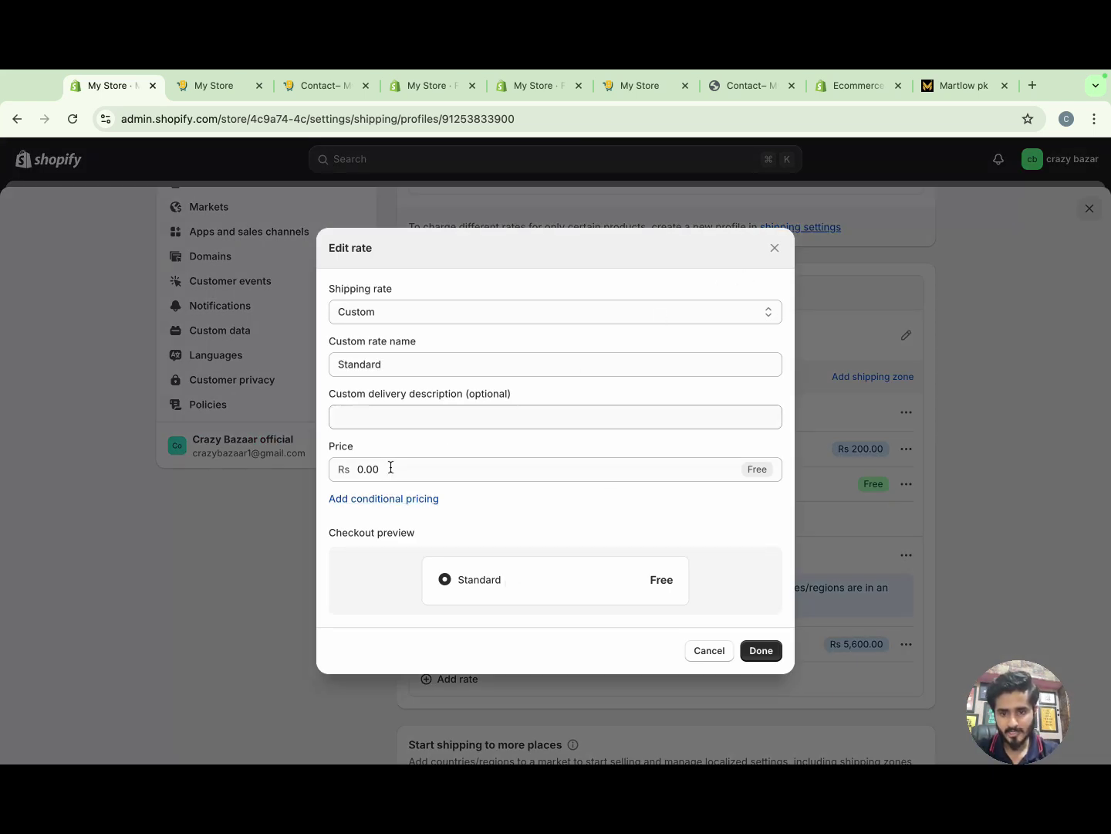
{"action": "left_click", "coordinate": [378, 499]}
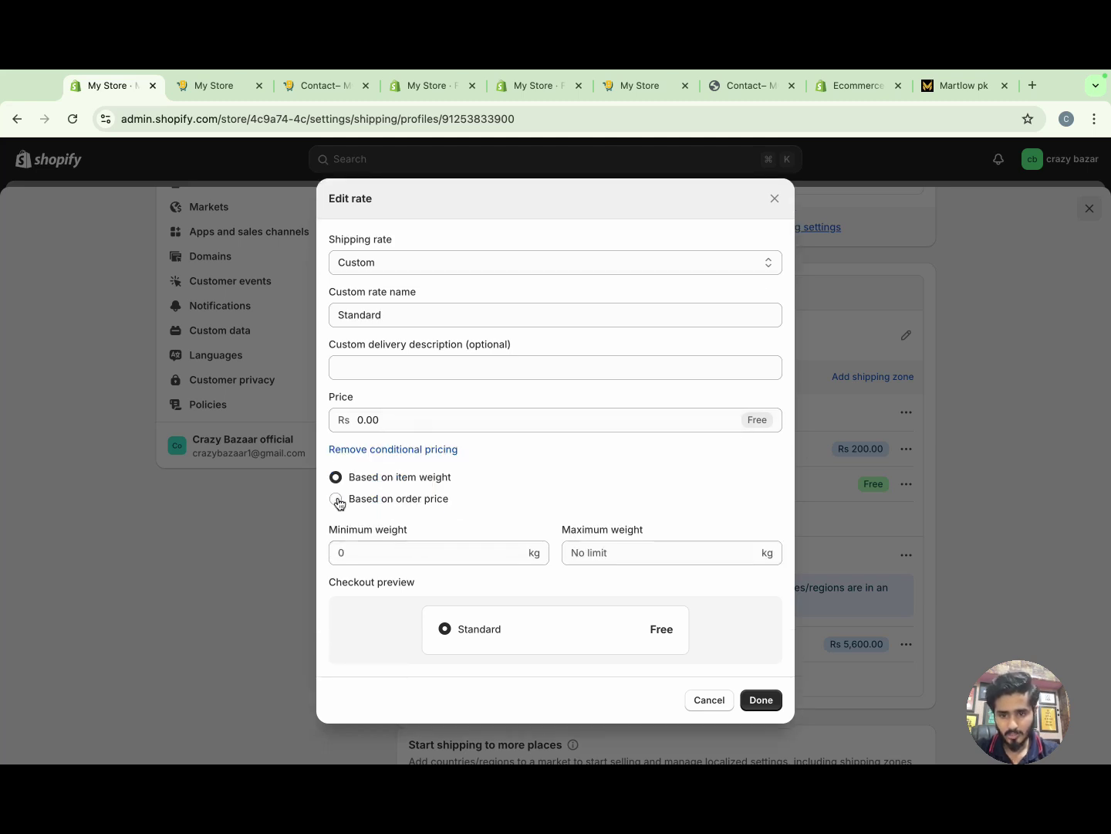
{"action": "left_click", "coordinate": [336, 499]}
{"action": "left_click", "coordinate": [409, 546]}
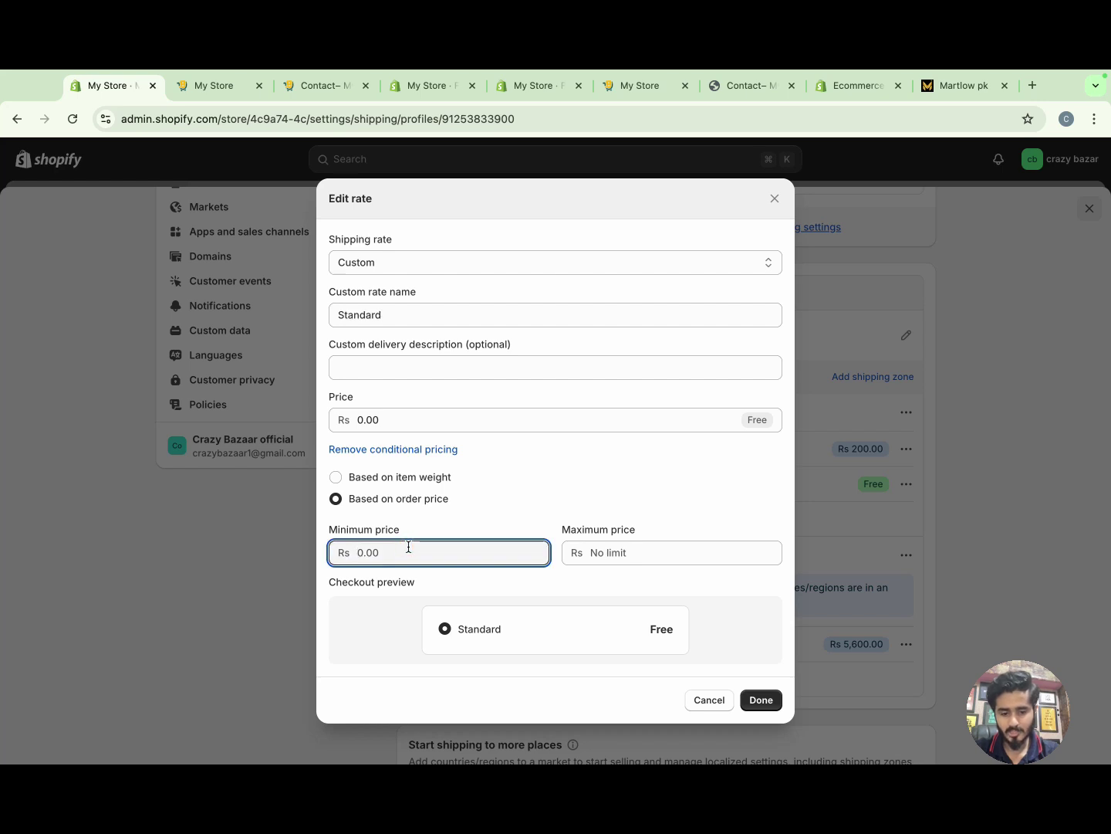
{"action": "type", "text": "2000"}
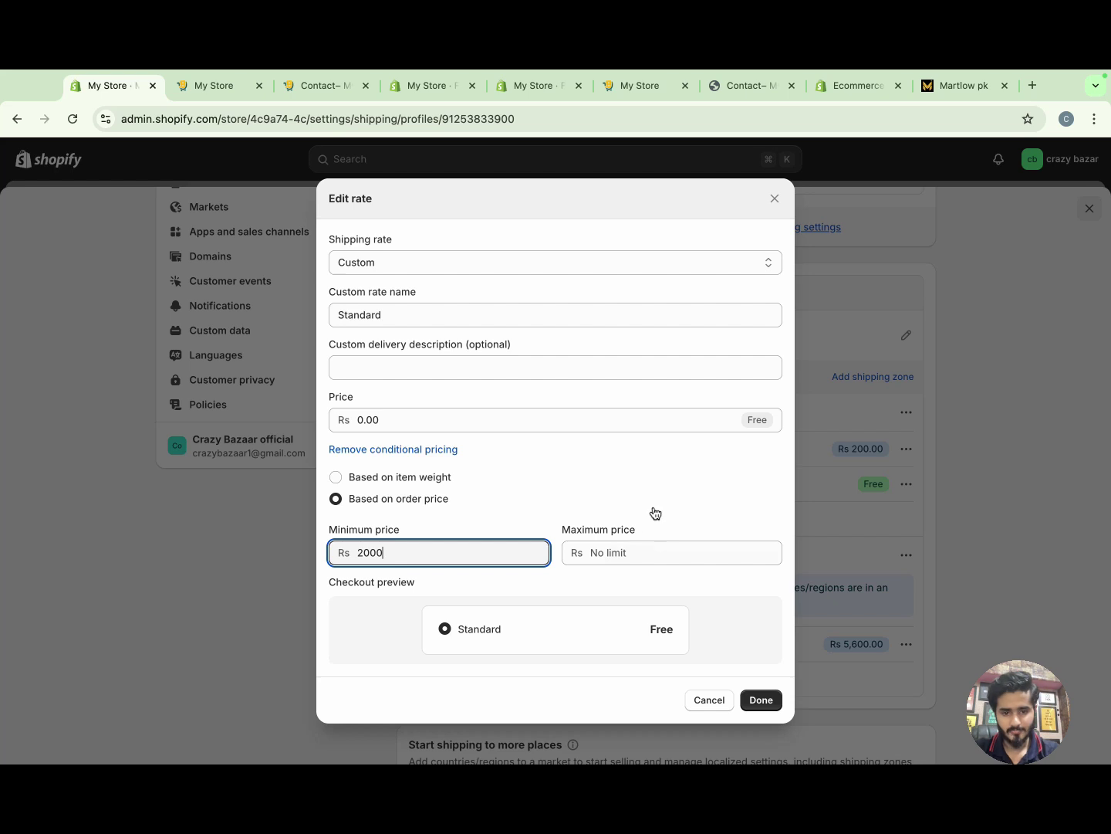
{"action": "left_click", "coordinate": [654, 513]}
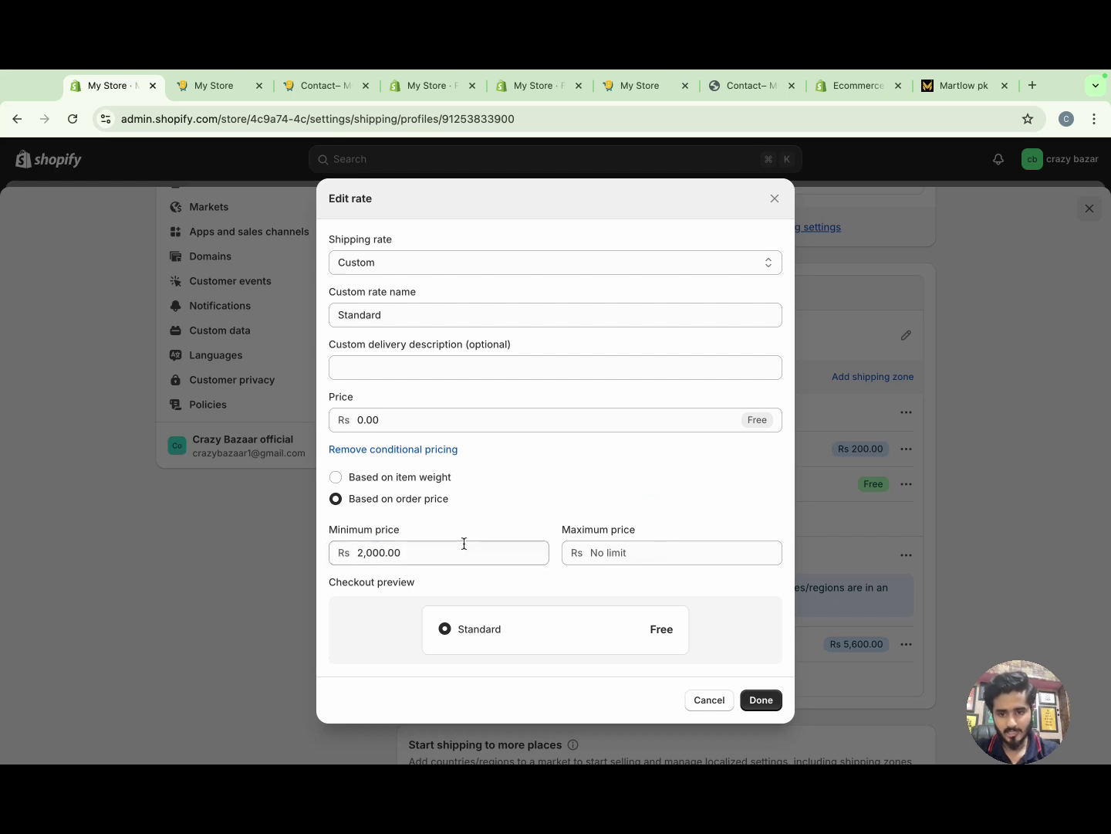
{"action": "left_click", "coordinate": [596, 552]}
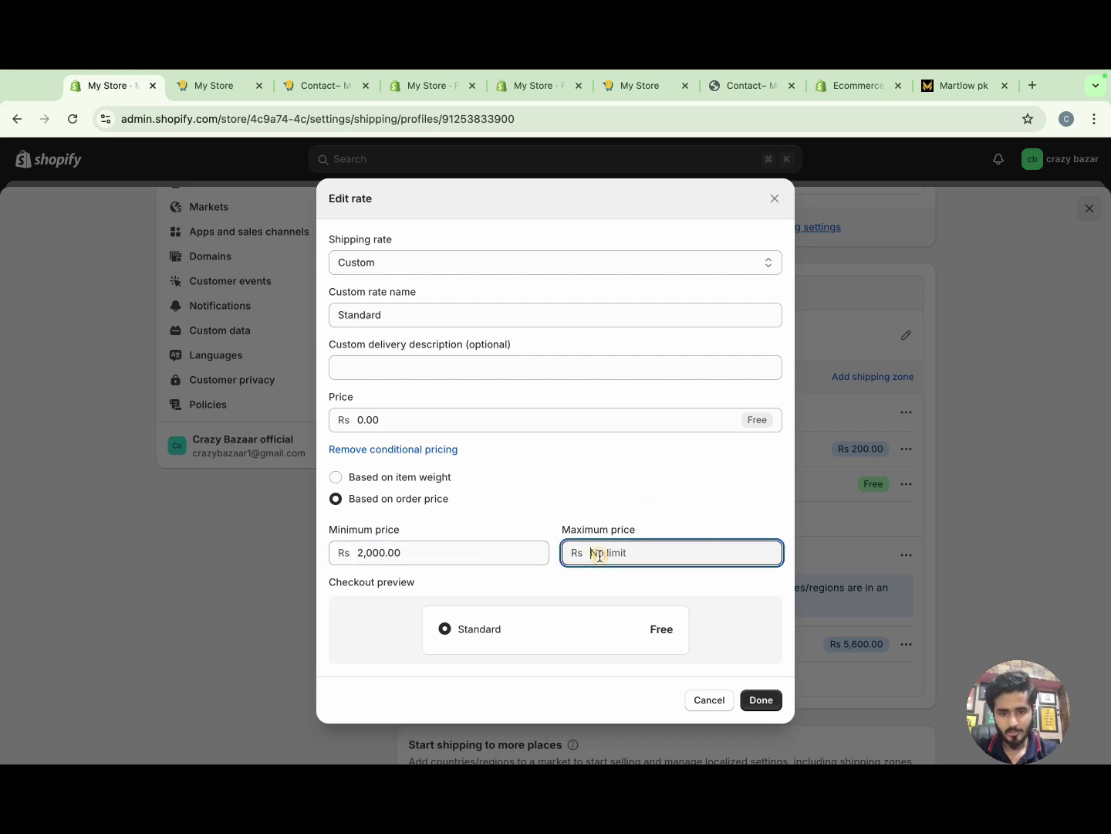
{"action": "left_click", "coordinate": [761, 700]}
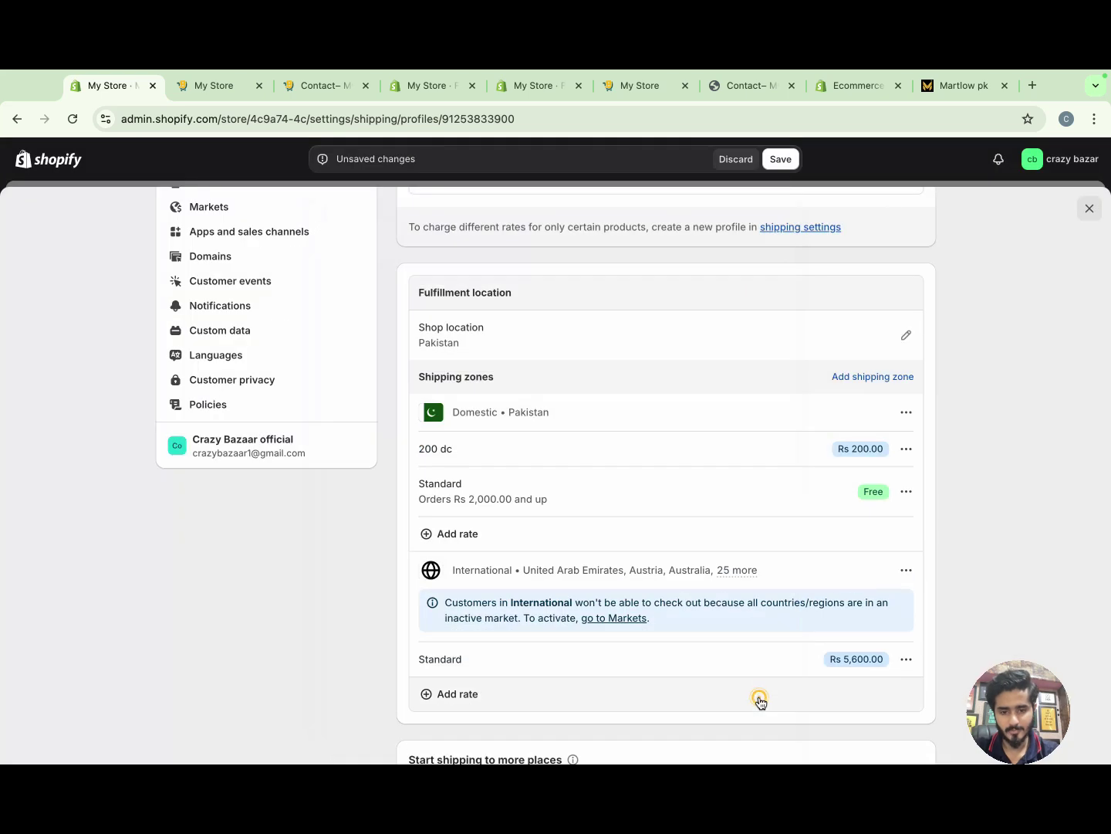
Make the 200 dc rate conditional on order price with a maximum of Rs 1,999, and save the shipping profile
{"action": "left_click", "coordinate": [904, 450]}
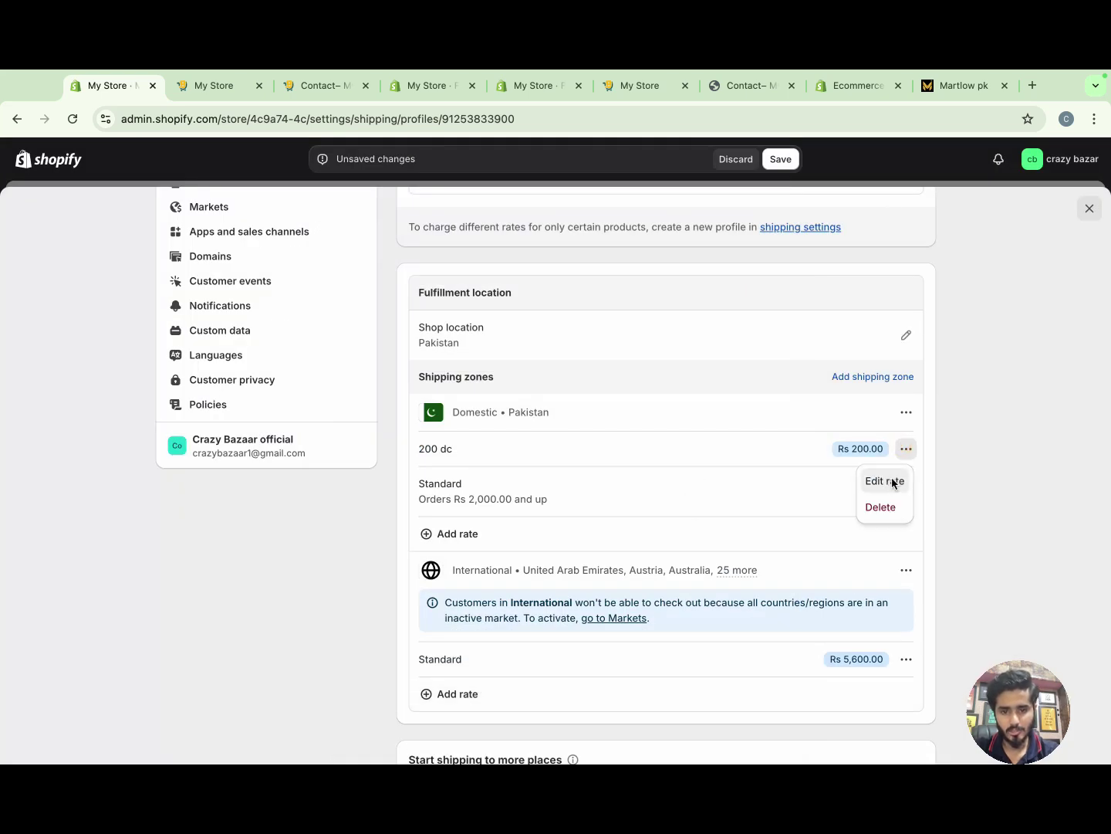
{"action": "left_click", "coordinate": [886, 481]}
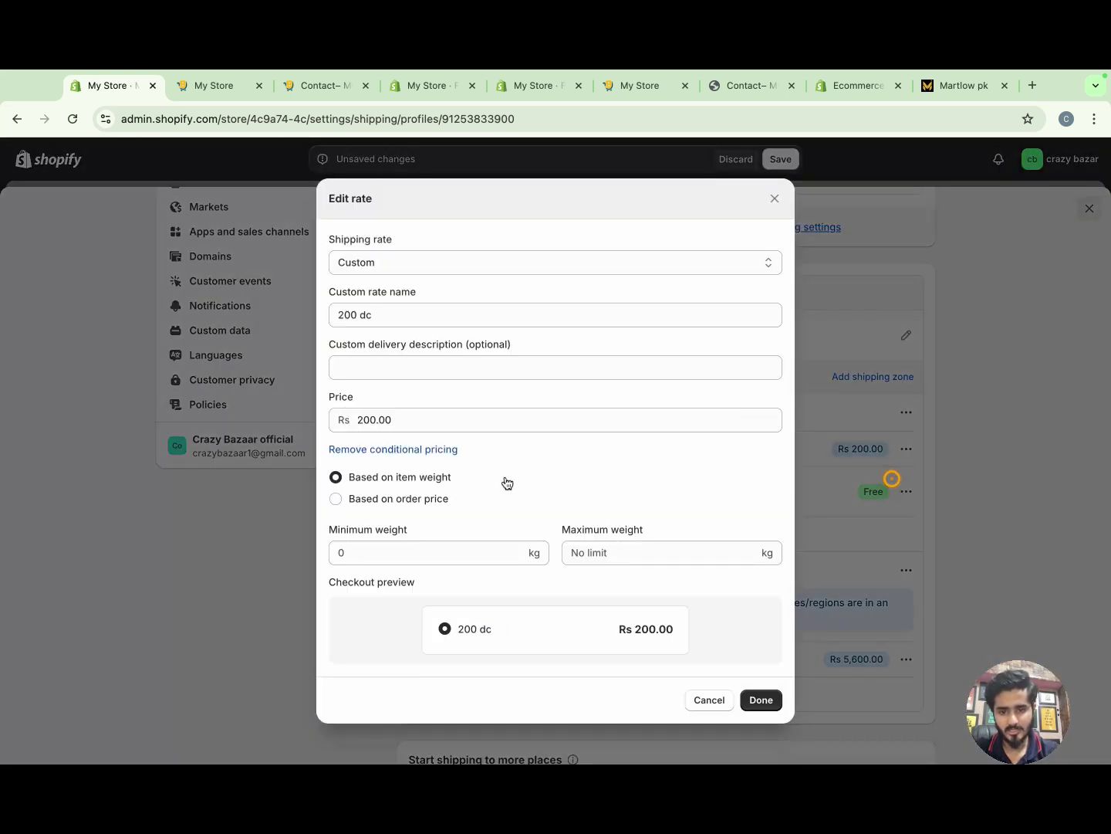
{"action": "left_click", "coordinate": [392, 554]}
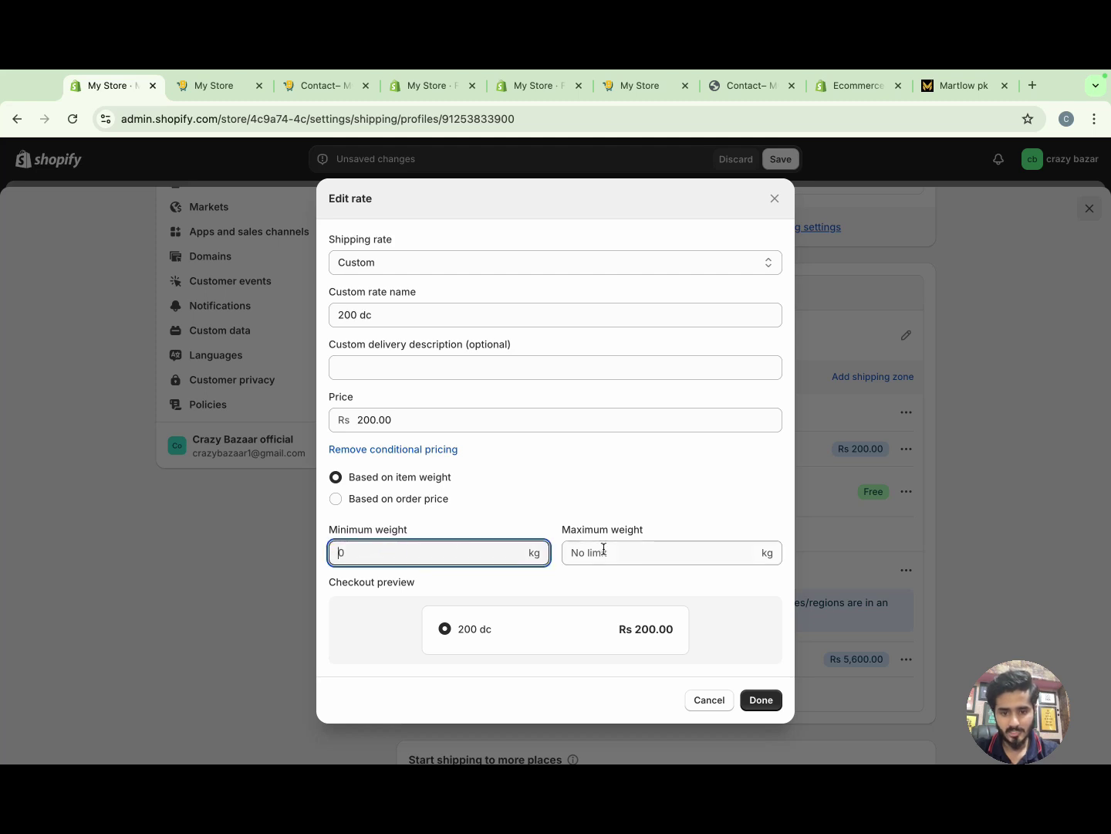
{"action": "left_click", "coordinate": [604, 550]}
{"action": "type", "text": "1,999"}
{"action": "left_click", "coordinate": [660, 497]}
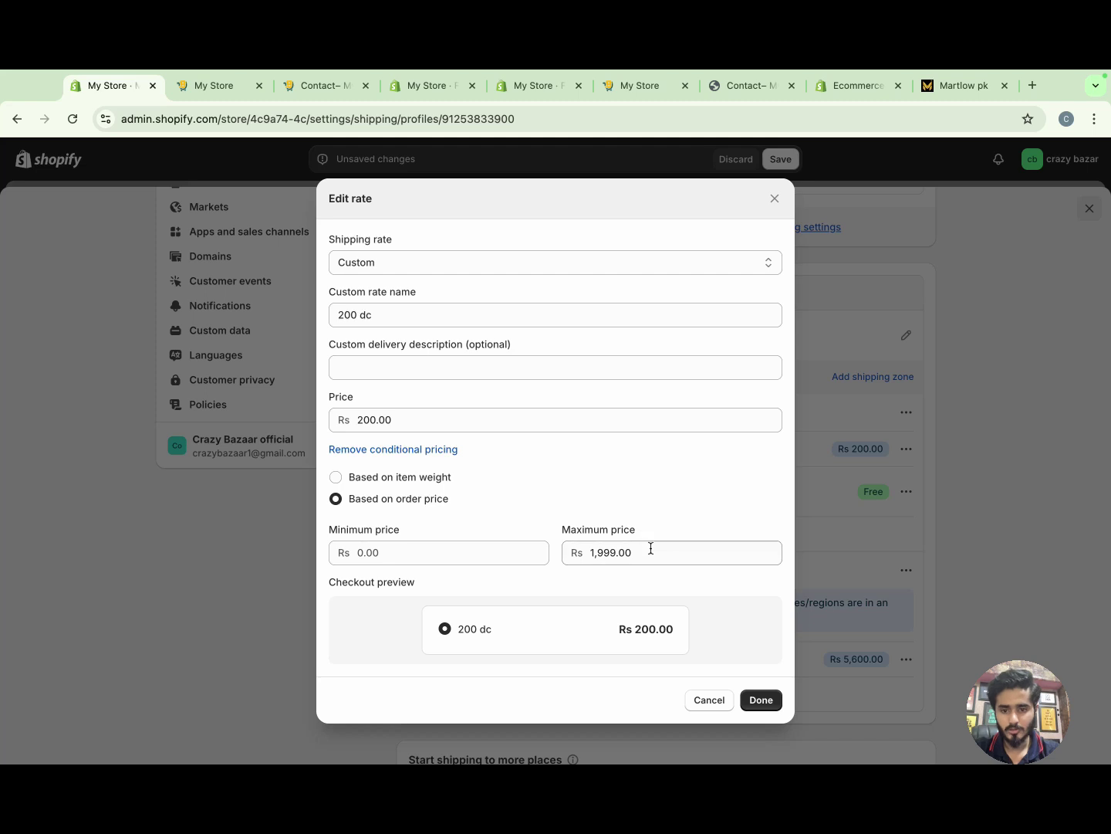
{"action": "left_click", "coordinate": [757, 701]}
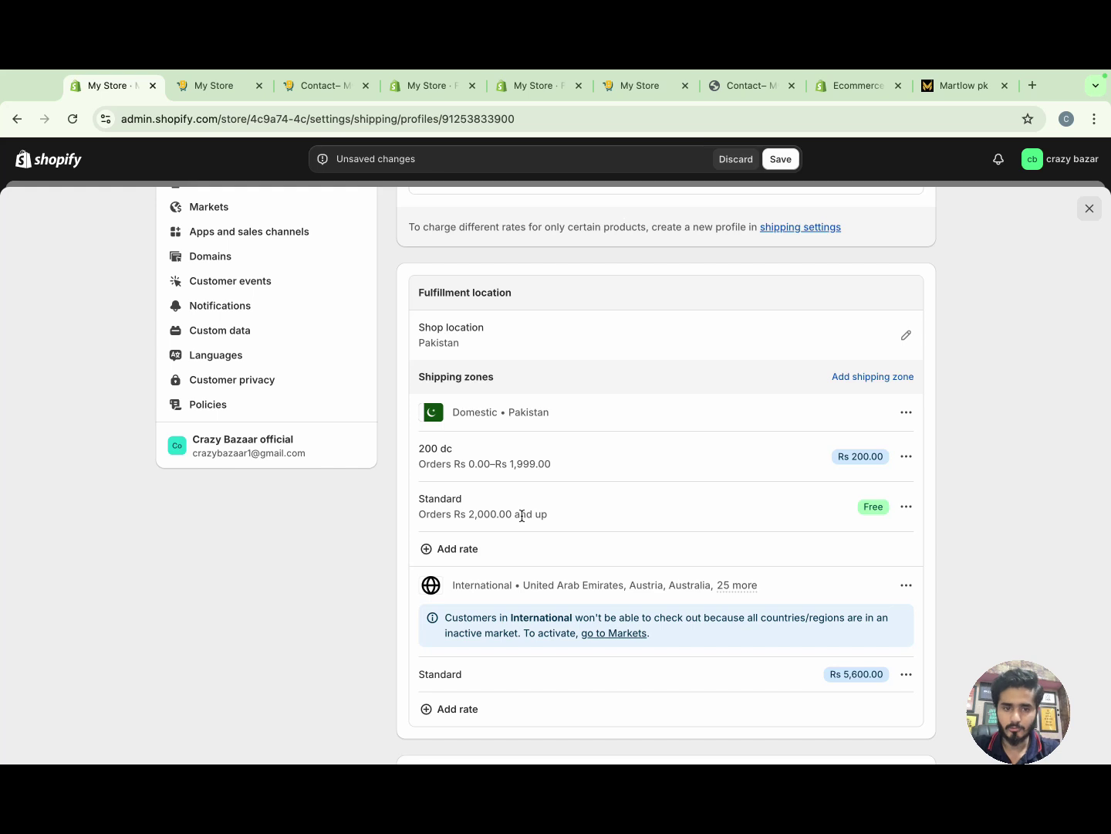
{"action": "left_click", "coordinate": [783, 158]}
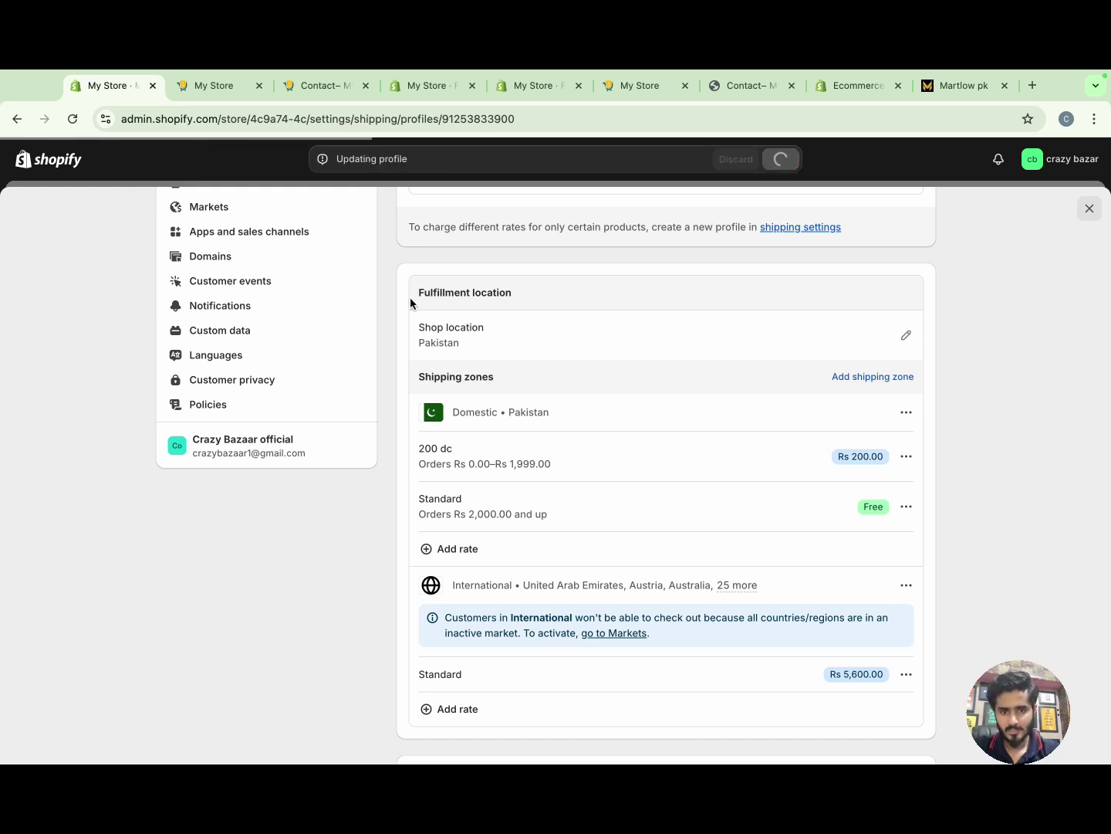
Review the regional tax settings under taxes and duties, and the store's list of locations
{"action": "scroll", "coordinate": [450, 292], "scroll_direction": "up", "scroll_amount": 1}
{"action": "scroll", "coordinate": [448, 291], "scroll_direction": "up", "scroll_amount": 2}
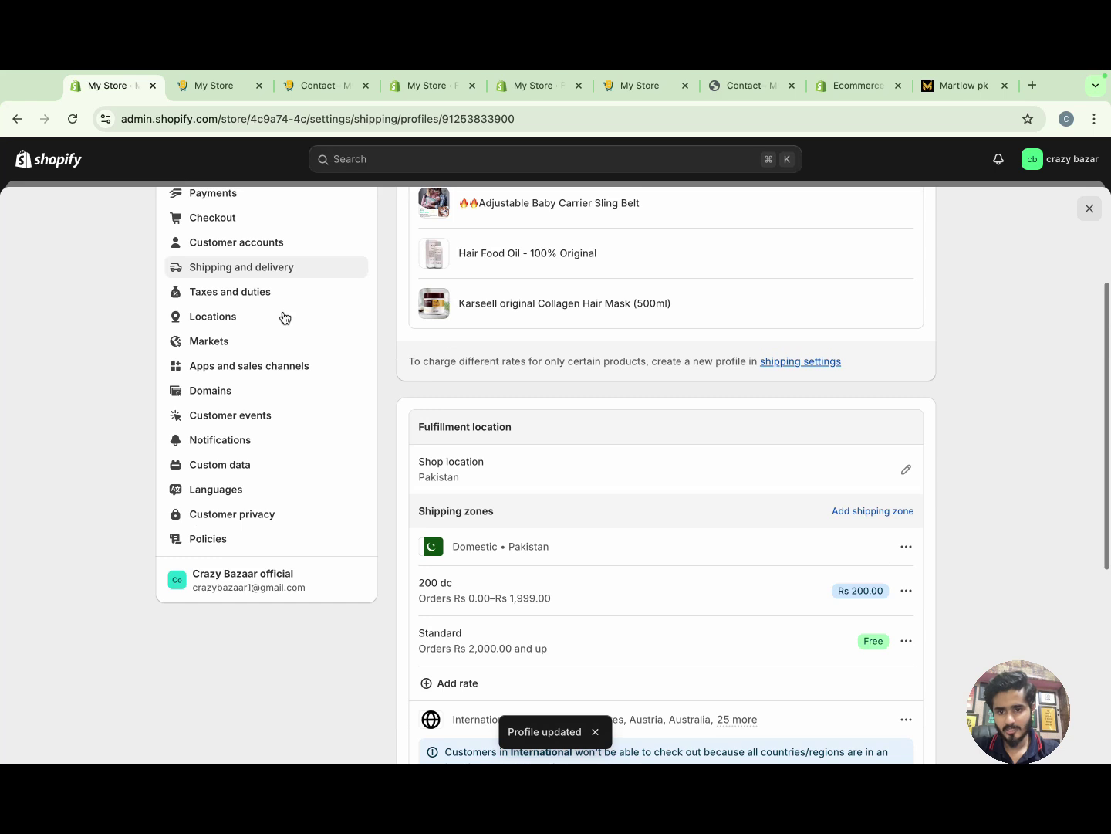
{"action": "left_click", "coordinate": [248, 303]}
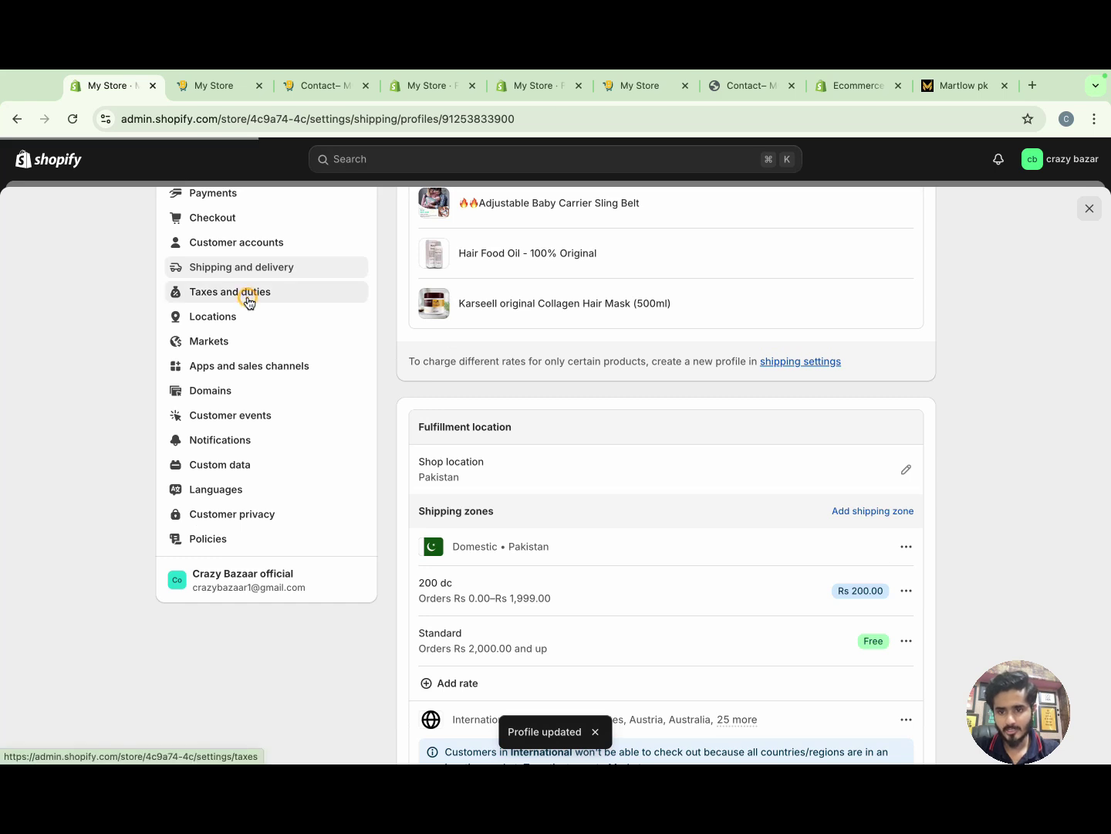
{"action": "scroll", "coordinate": [231, 491], "scroll_direction": "down", "scroll_amount": 2}
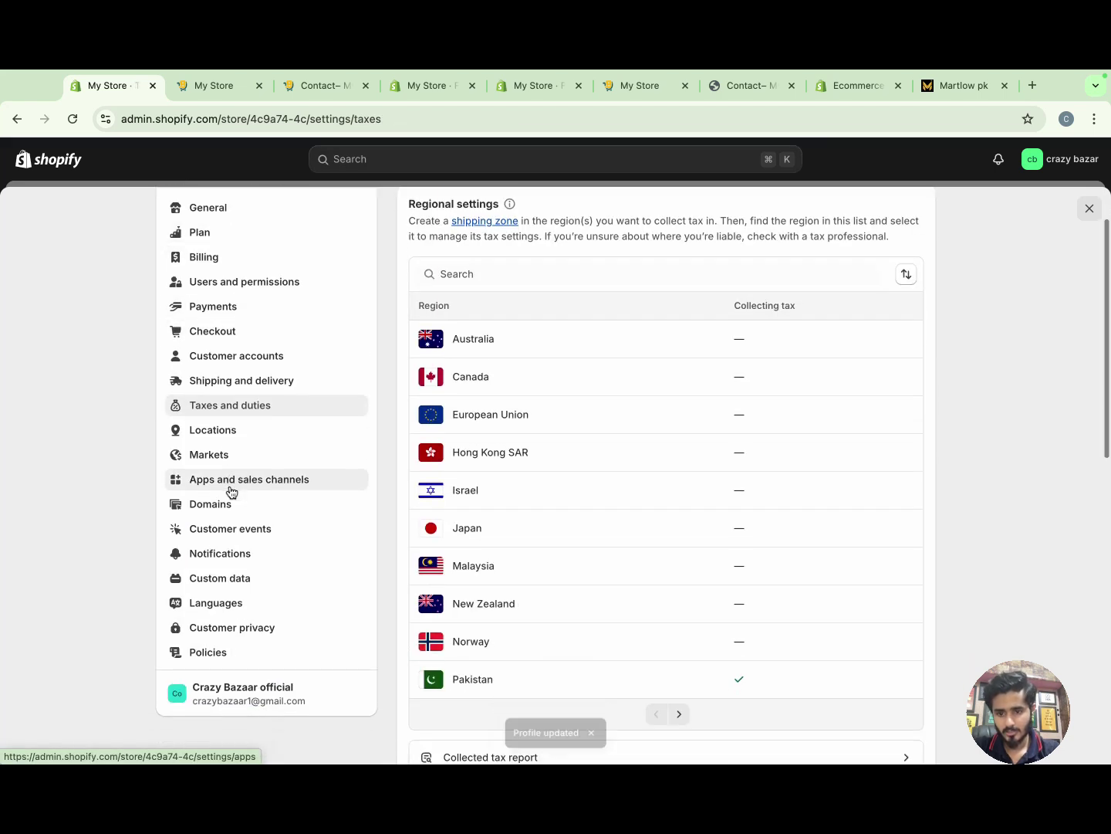
{"action": "left_click", "coordinate": [216, 437]}
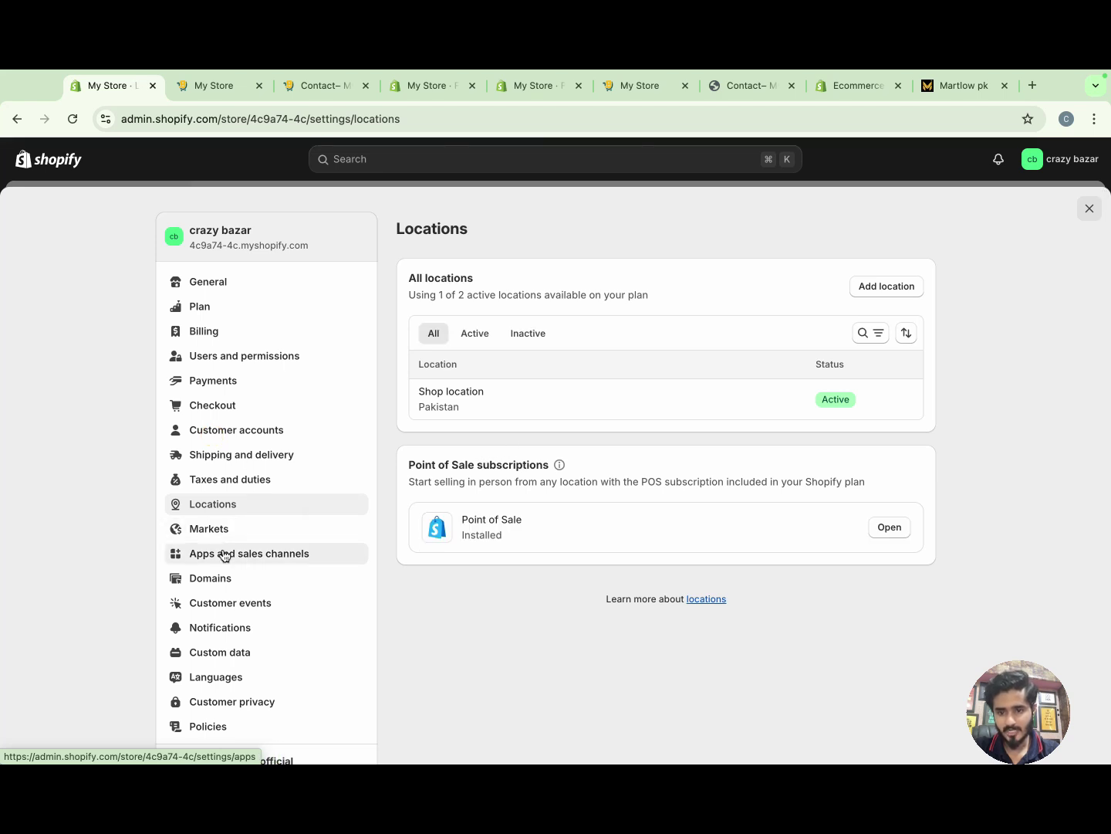
{"action": "scroll", "coordinate": [222, 558], "scroll_direction": "down", "scroll_amount": 2}
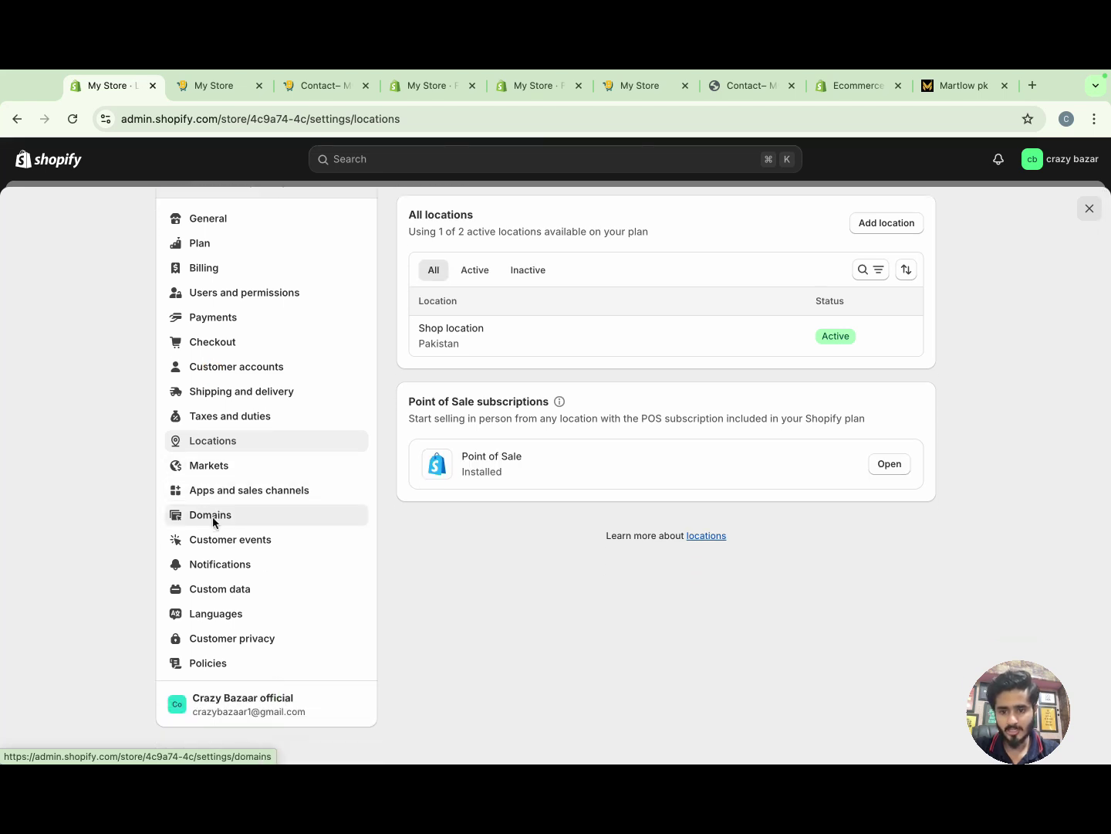
{"action": "left_click", "coordinate": [213, 522]}
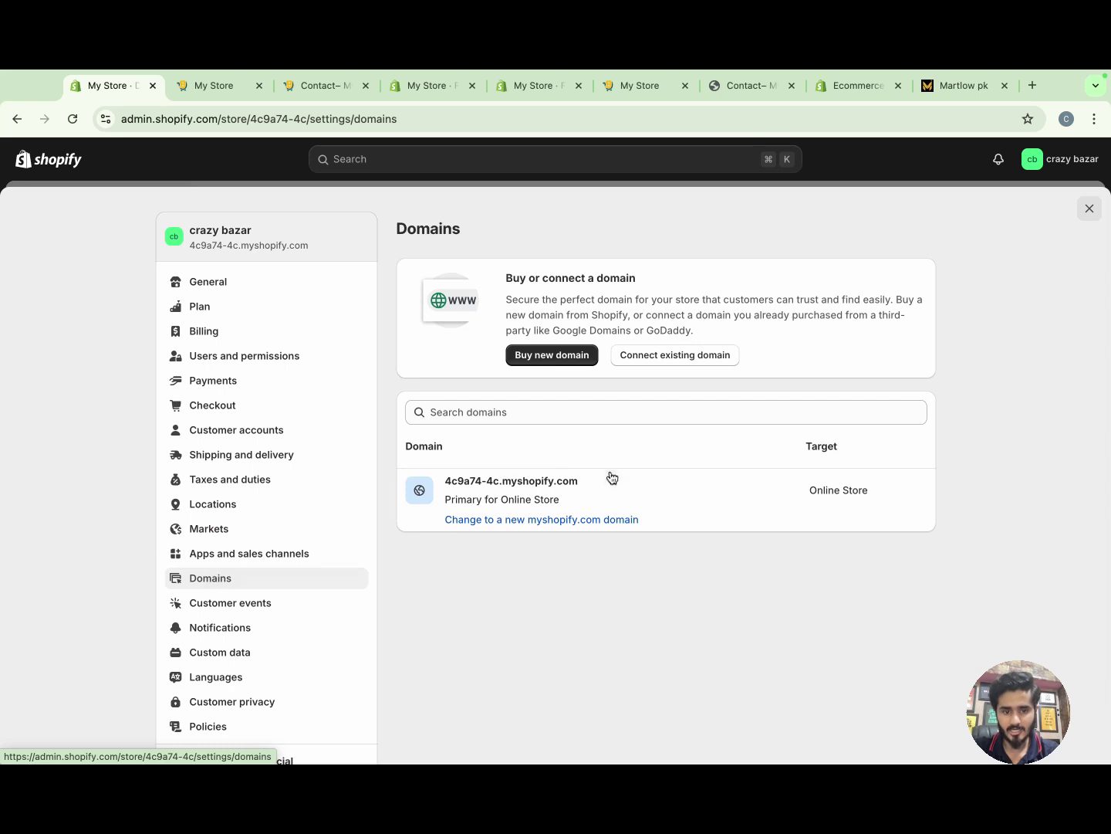
{"action": "left_click", "coordinate": [573, 411]}
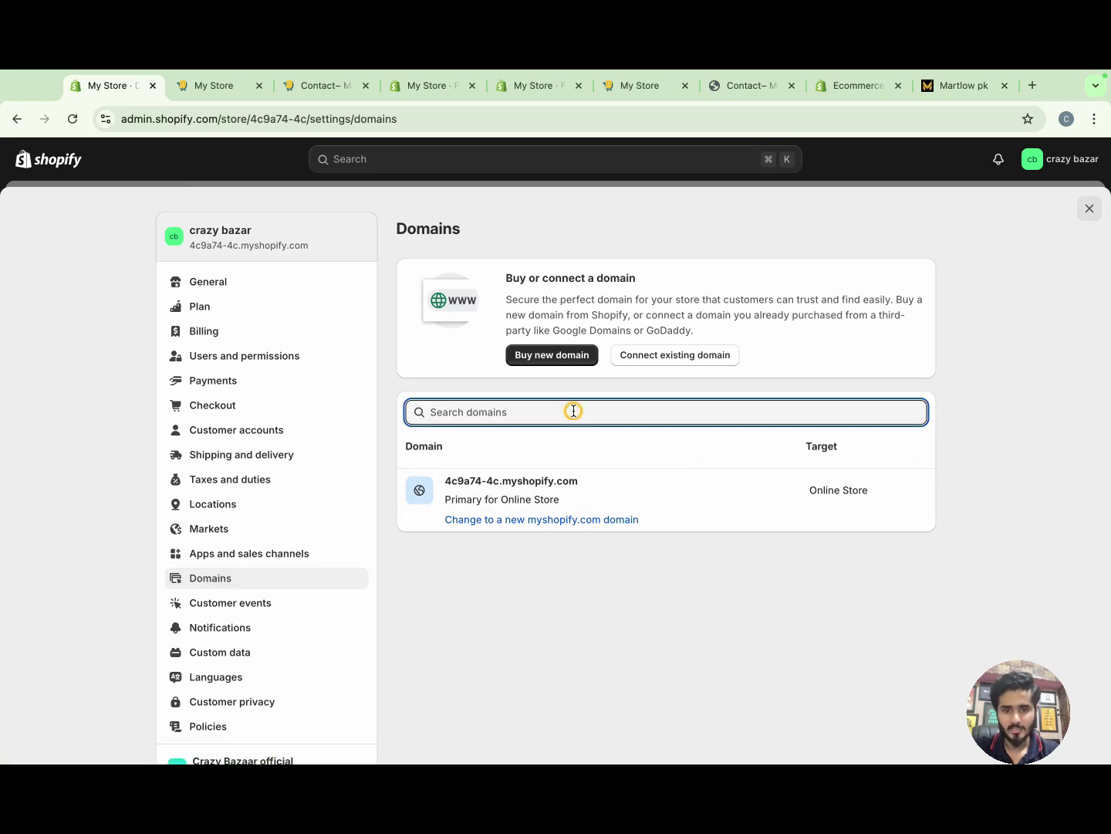
{"action": "type", "text": "www."}
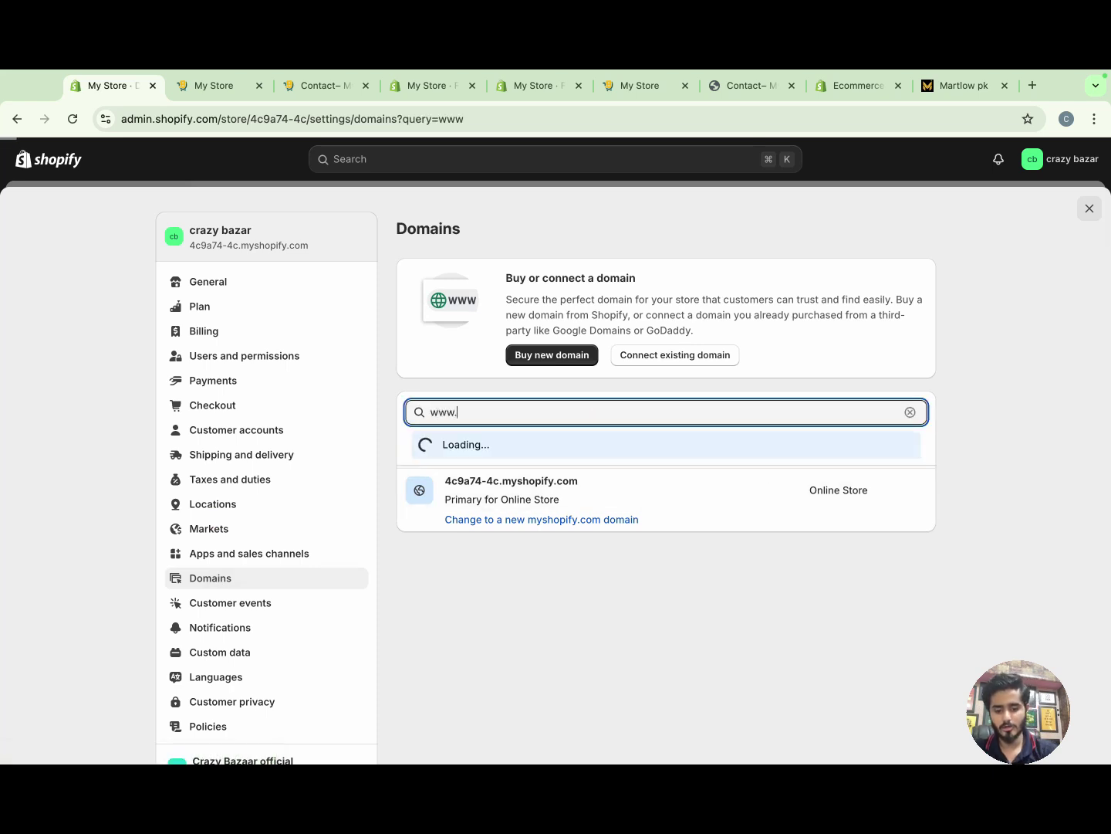
{"action": "type", "text": "crazybazar.pk"}
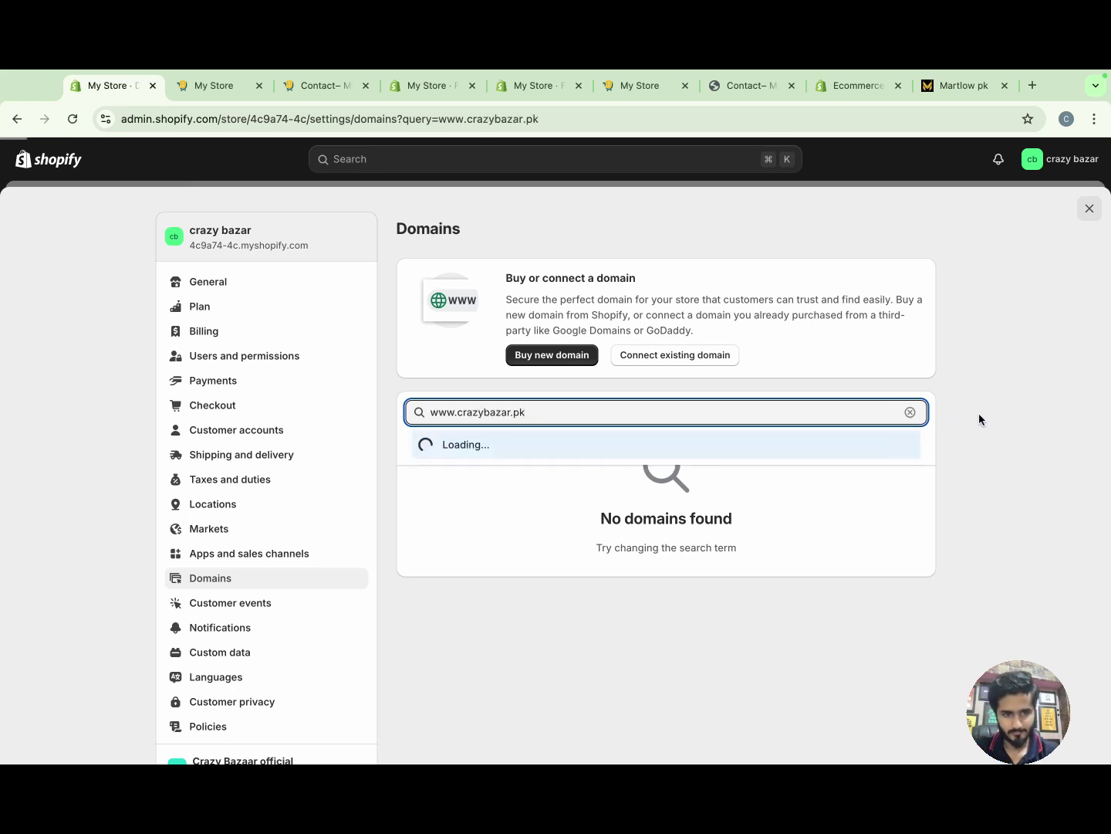
{"action": "left_click", "coordinate": [1031, 411]}
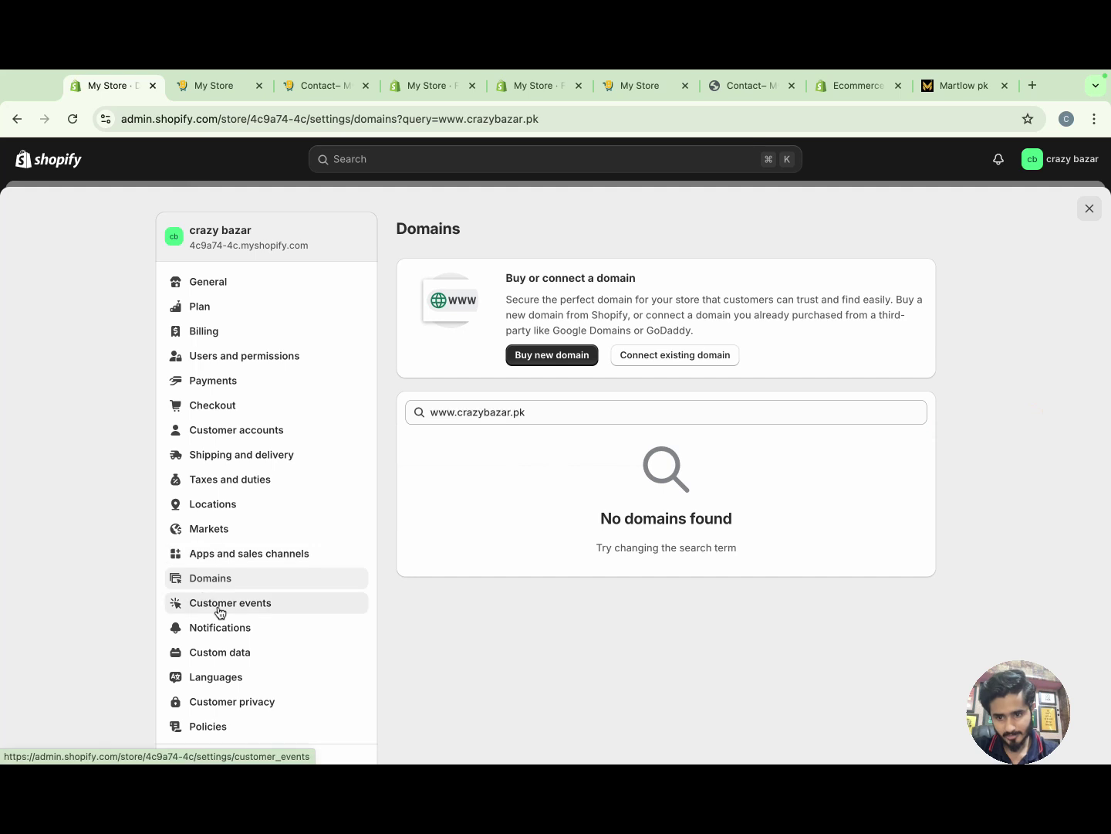
Open the store's policies settings
{"action": "scroll", "coordinate": [219, 608], "scroll_direction": "down", "scroll_amount": 2}
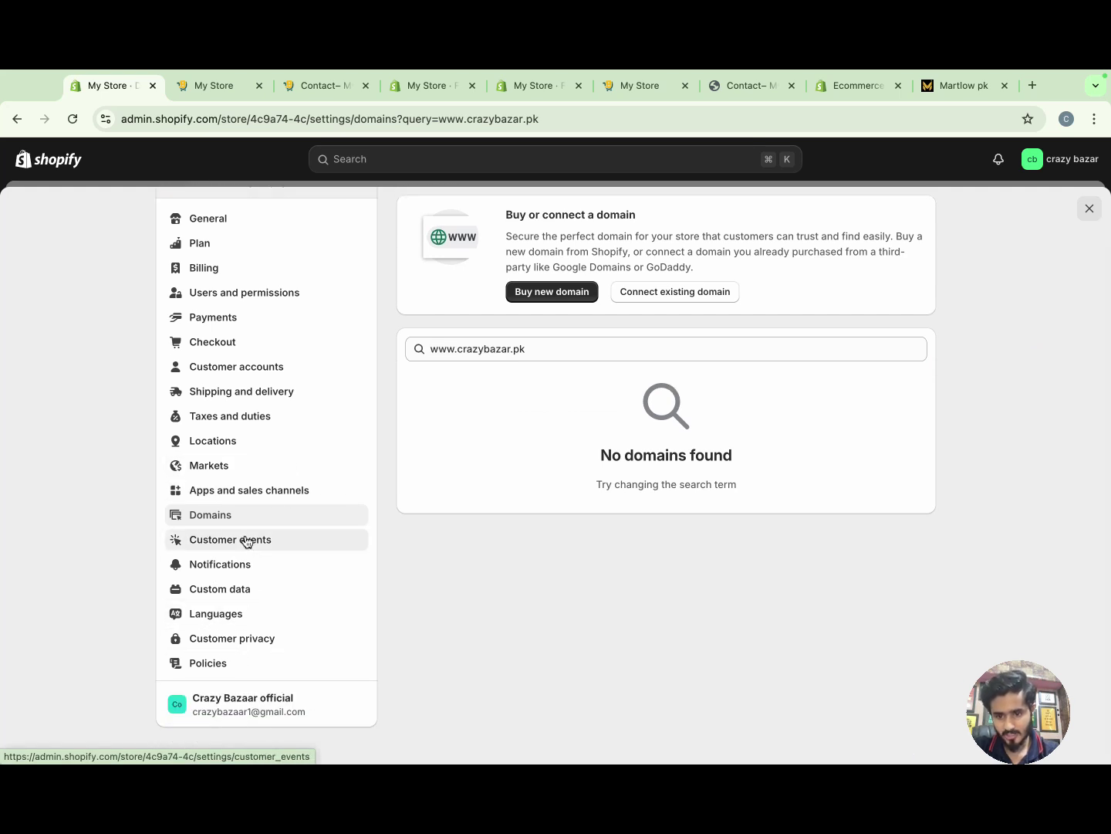
{"action": "left_click", "coordinate": [203, 666]}
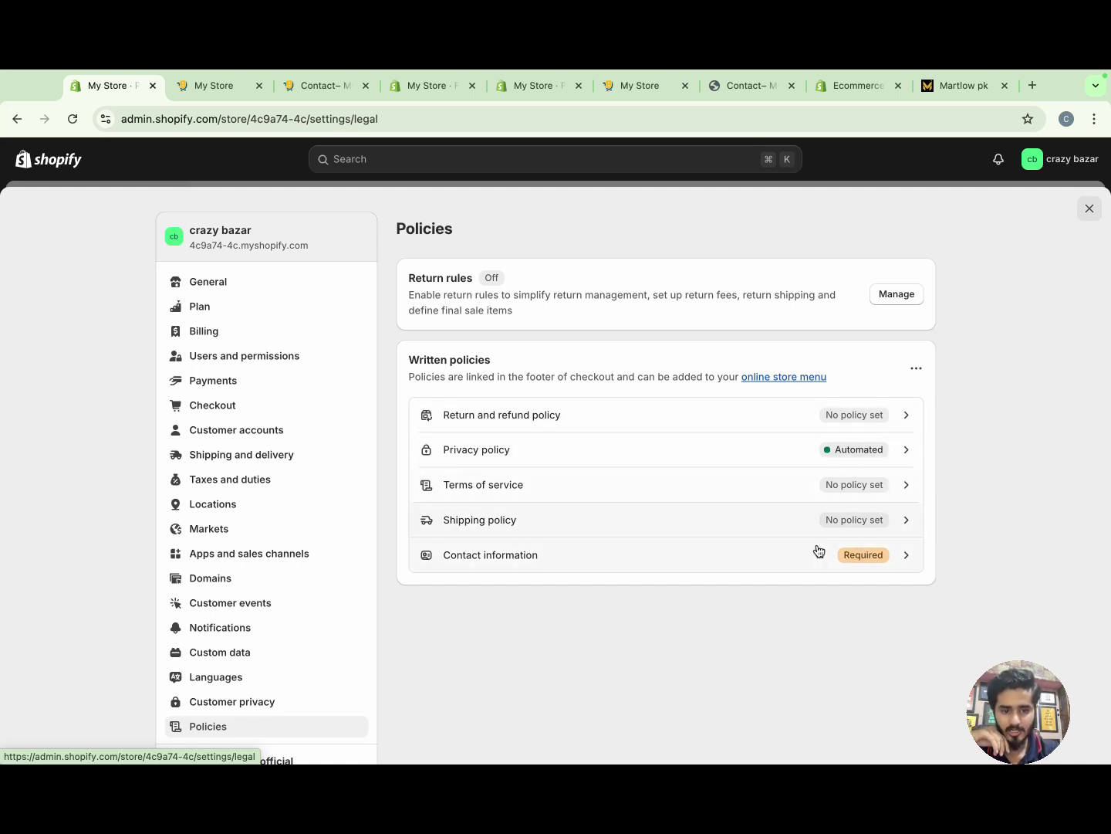
Open the Contact information policy editor, close it without entering any text, and reopen it
{"action": "left_click", "coordinate": [764, 554]}
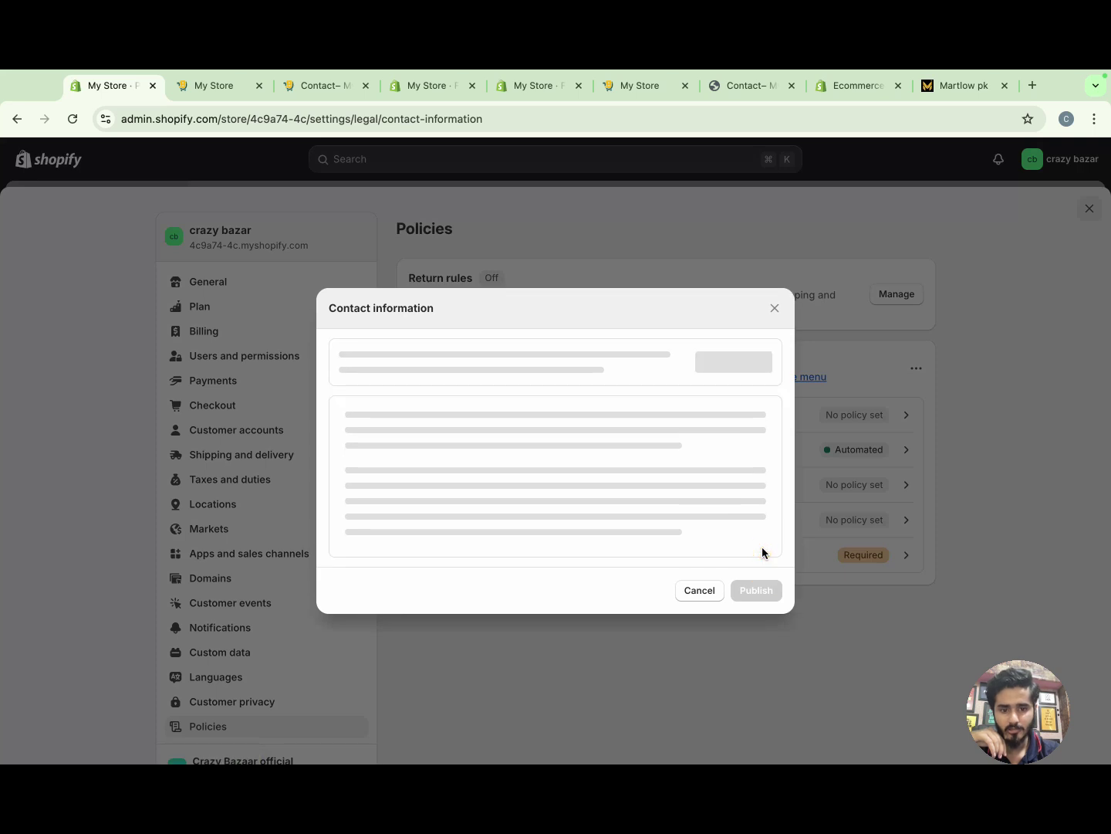
{"action": "left_click", "coordinate": [533, 481]}
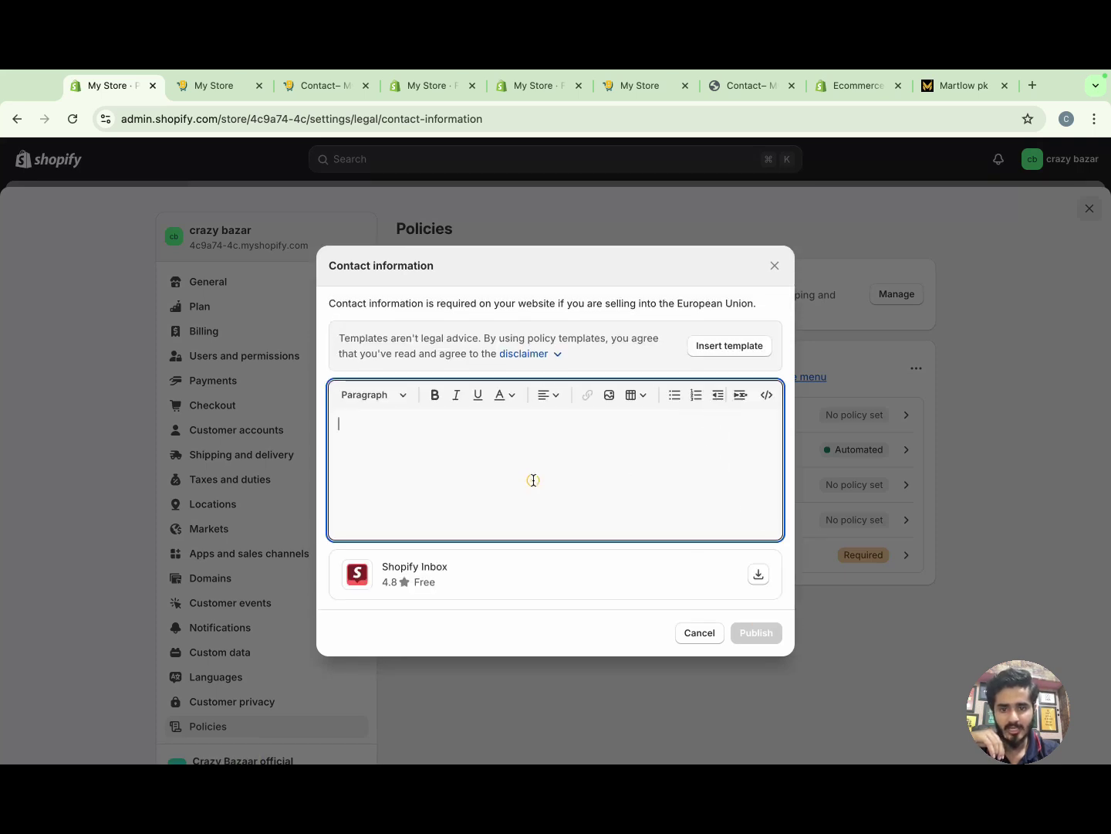
{"action": "left_click", "coordinate": [776, 265]}
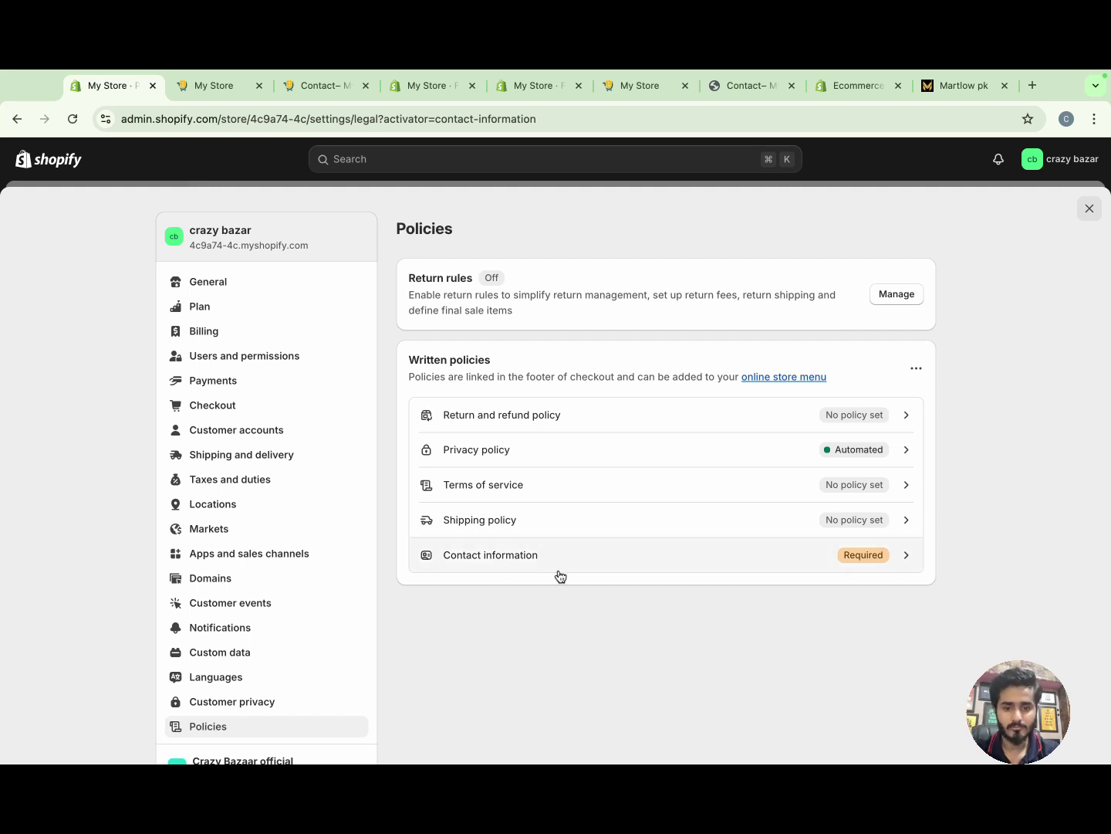
{"action": "left_click", "coordinate": [704, 554]}
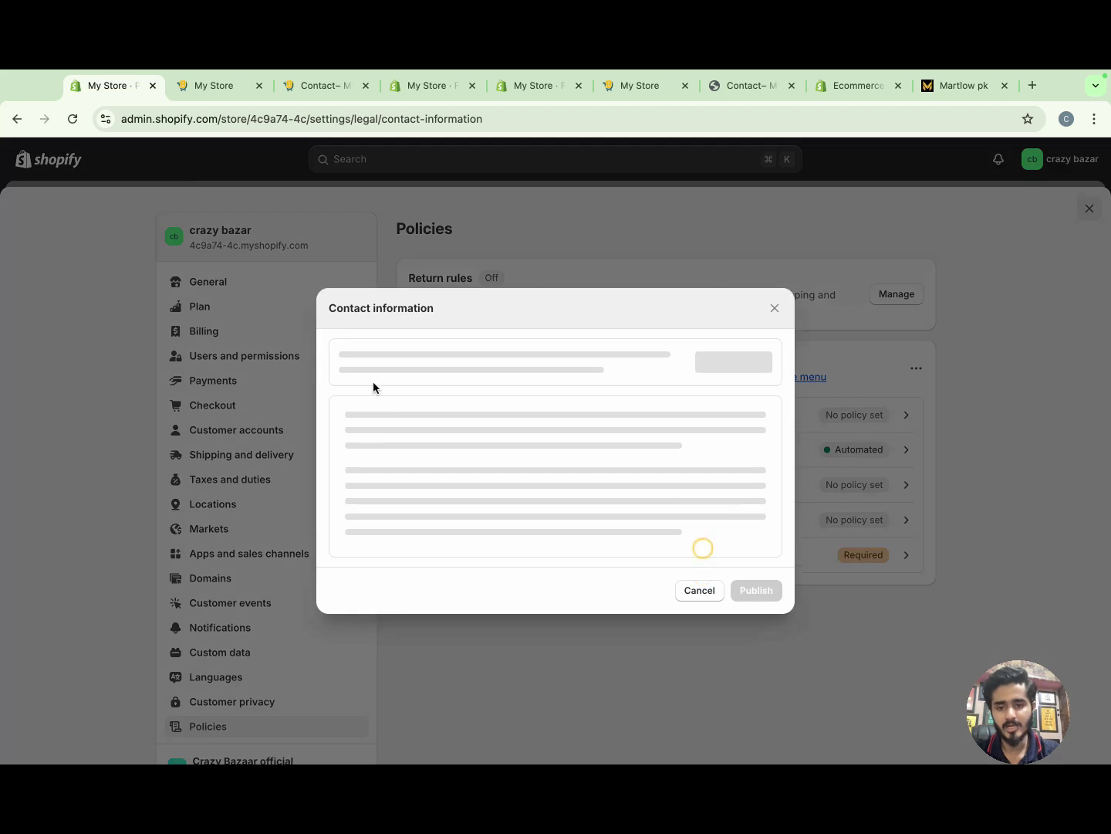
Open the Shipping Policy page on the martlow.pk storefront and select its full text, from the introduction to the closing thank-you line
{"action": "left_click", "coordinate": [947, 92]}
{"action": "scroll", "coordinate": [585, 563], "scroll_direction": "down", "scroll_amount": 6}
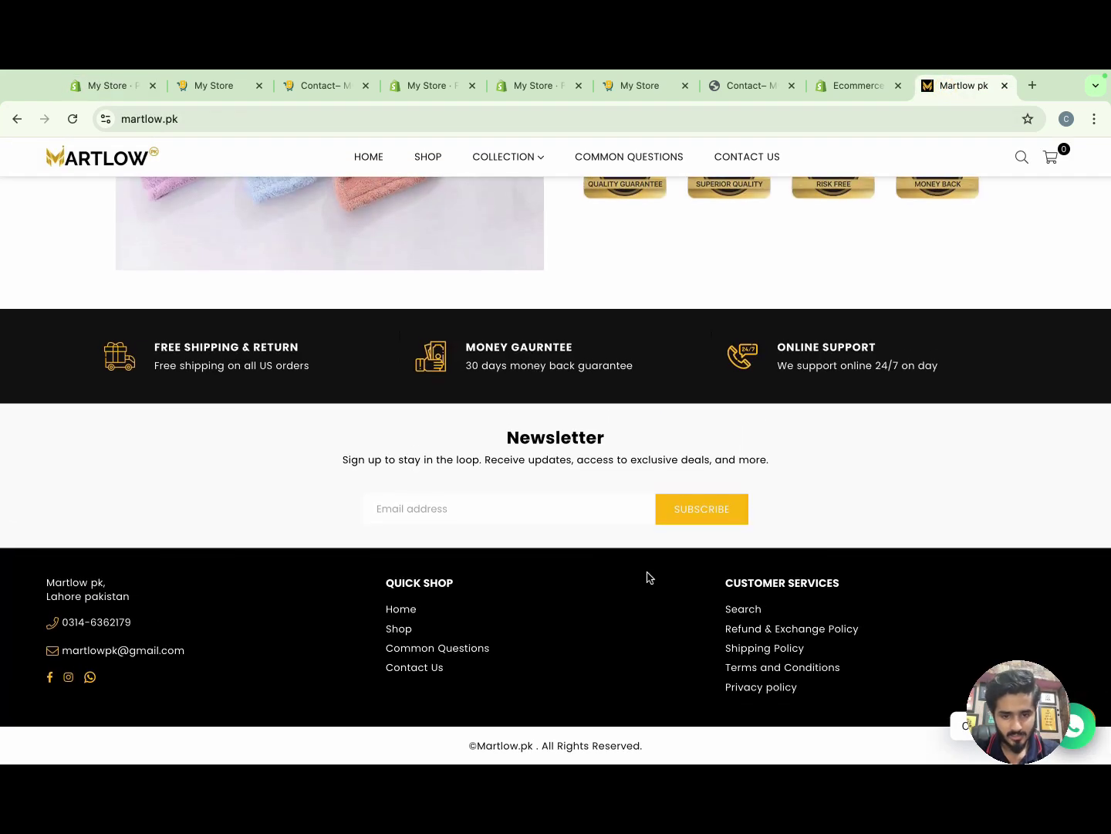
{"action": "left_click", "coordinate": [757, 649]}
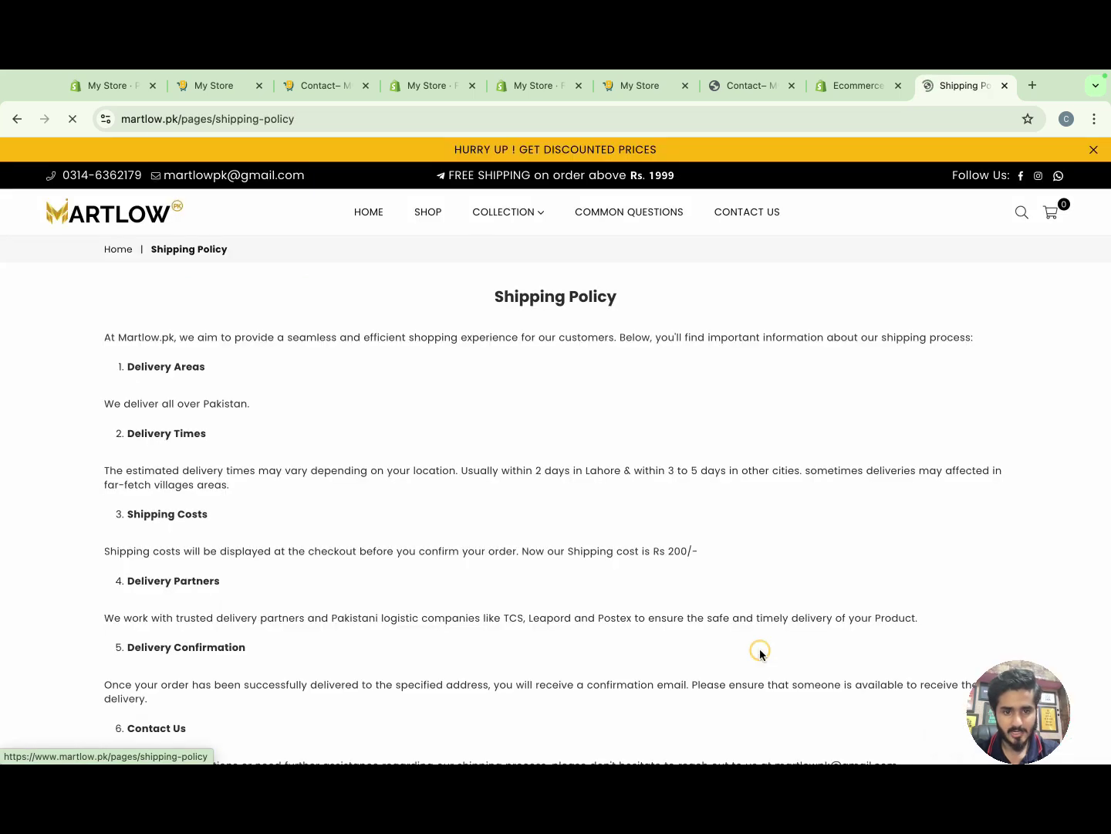
{"action": "right_click", "coordinate": [414, 478]}
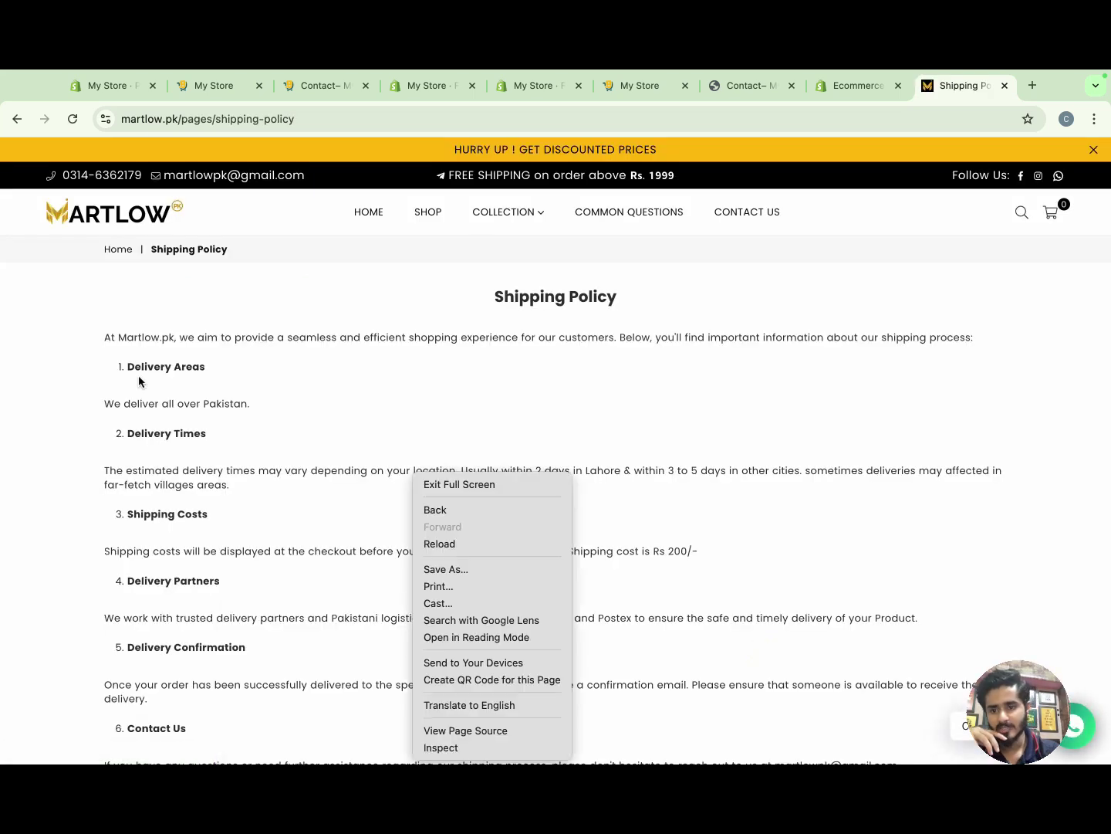
{"action": "left_click", "coordinate": [101, 337]}
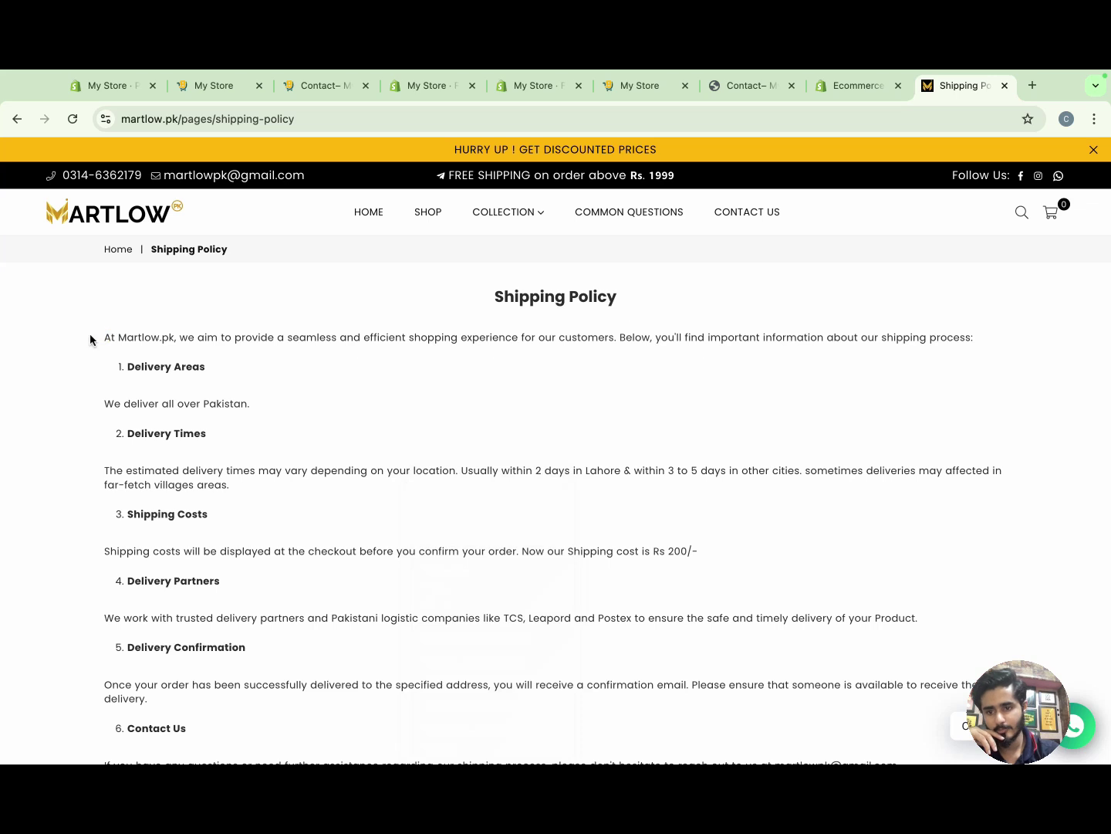
{"action": "left_click_drag", "start_coordinate": [101, 340], "coordinate": [882, 504]}
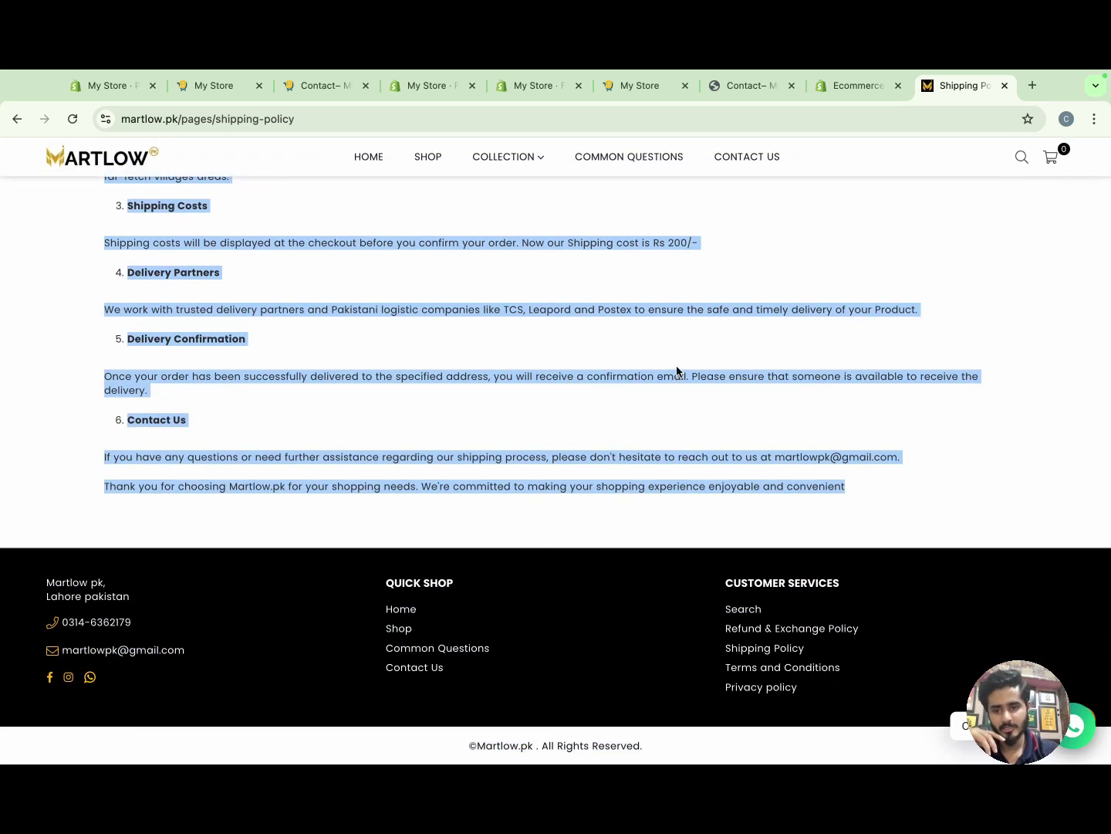
{"action": "scroll", "coordinate": [676, 371], "scroll_direction": "up", "scroll_amount": 5}
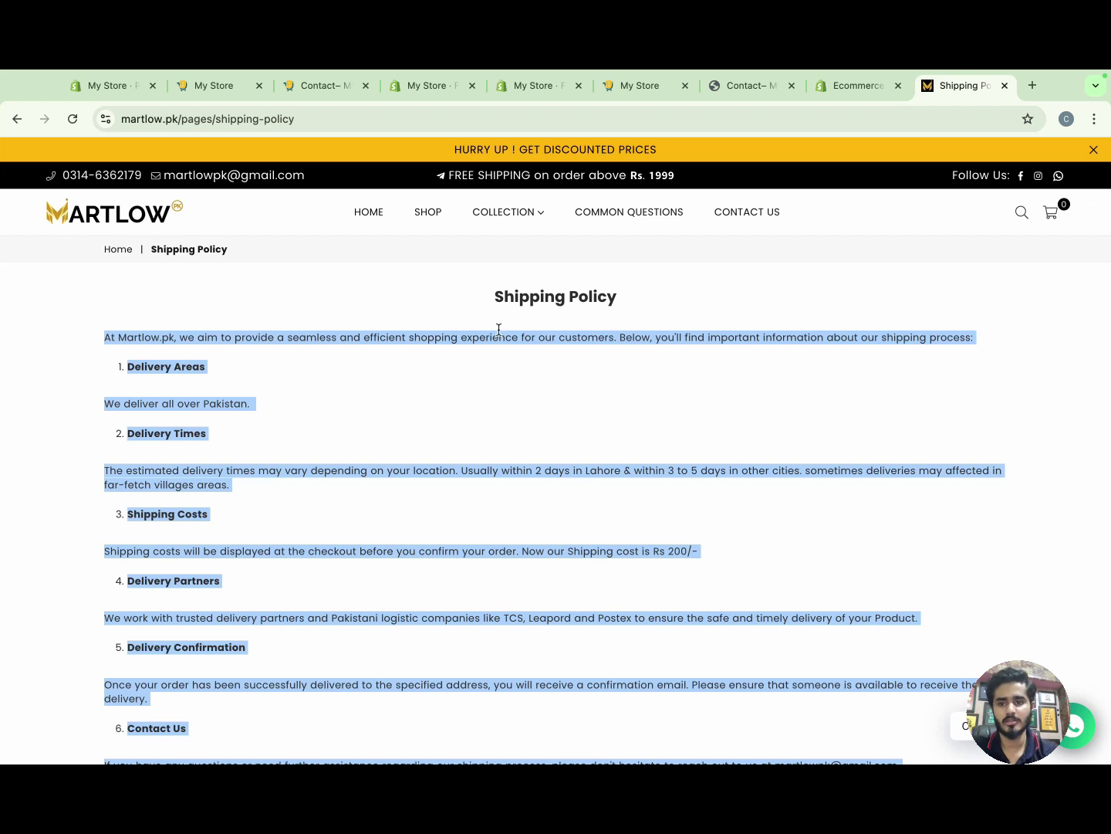
Return to the crazy bazar admin, close the contact information editor and the settings, and open the admin home page
{"action": "left_click", "coordinate": [108, 87]}
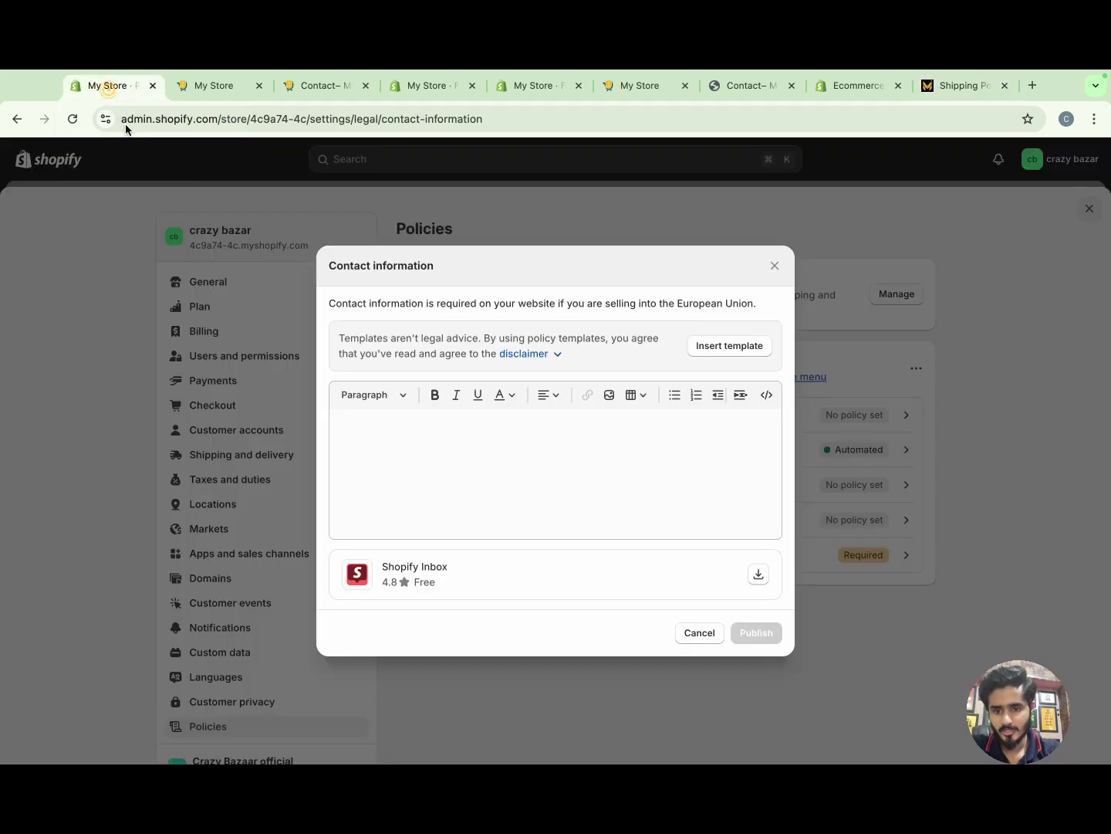
{"action": "left_click", "coordinate": [775, 267]}
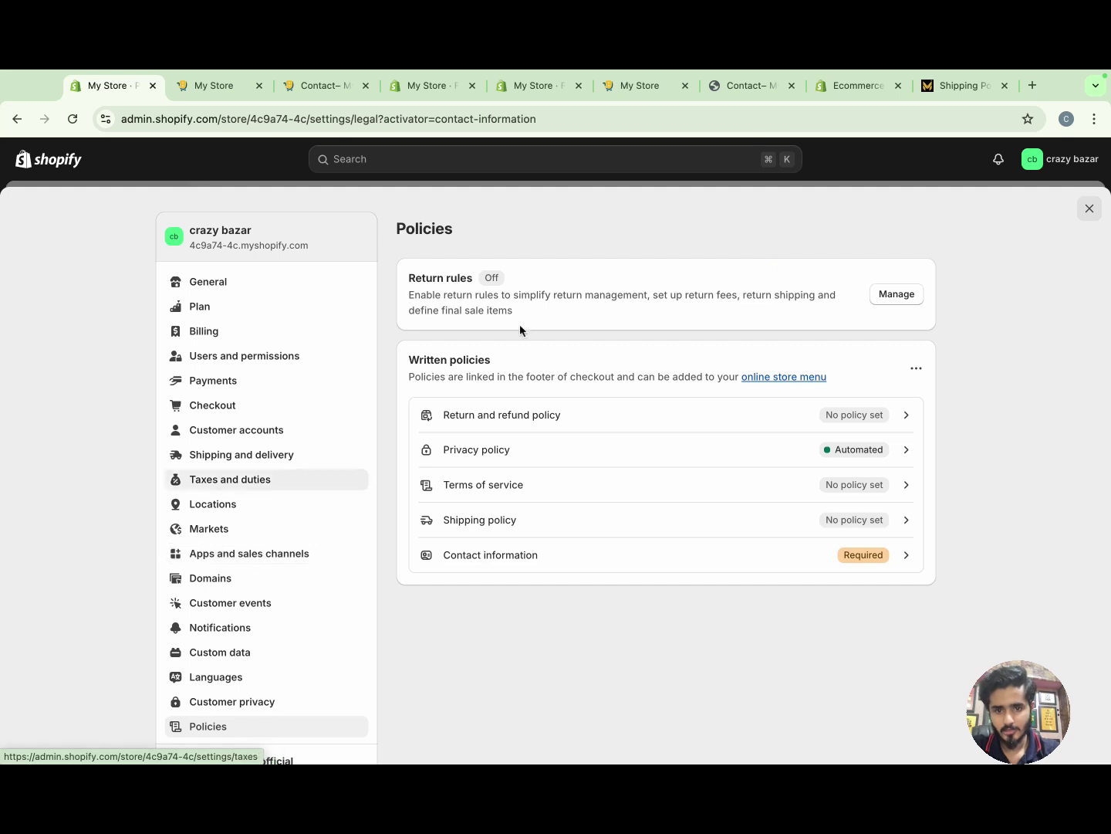
{"action": "left_click", "coordinate": [1090, 210]}
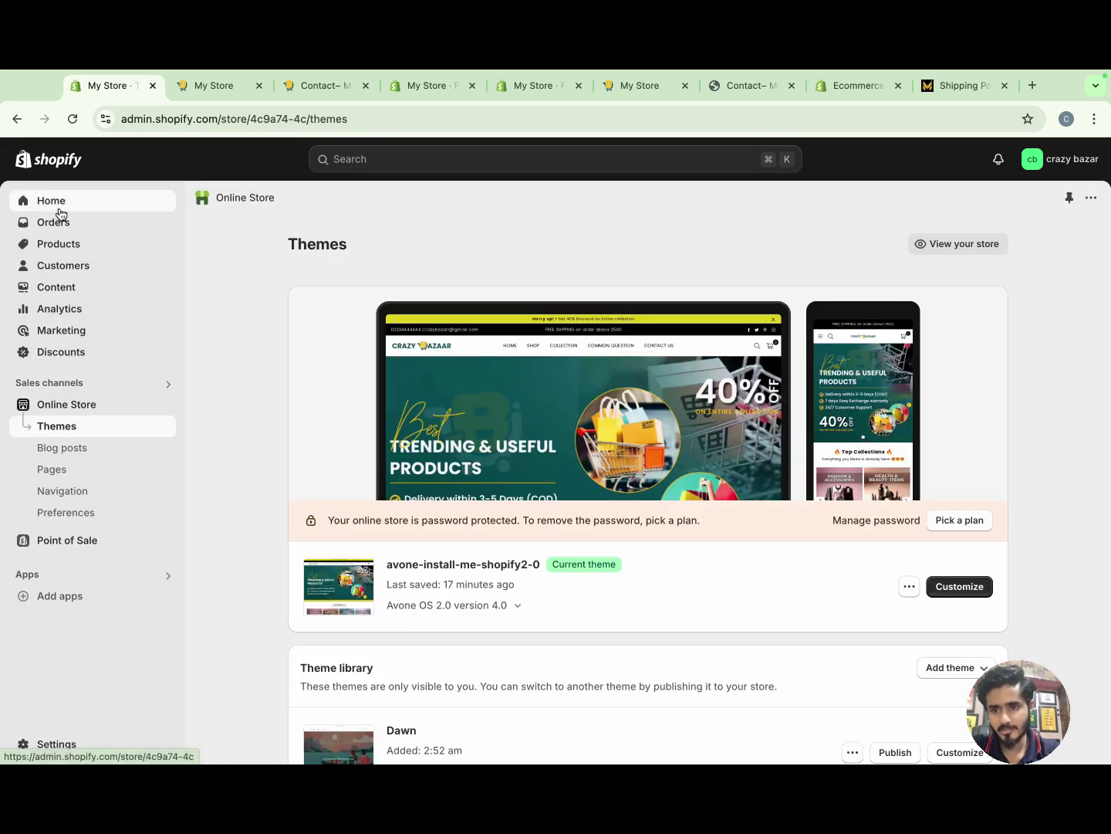
{"action": "left_click", "coordinate": [55, 205]}
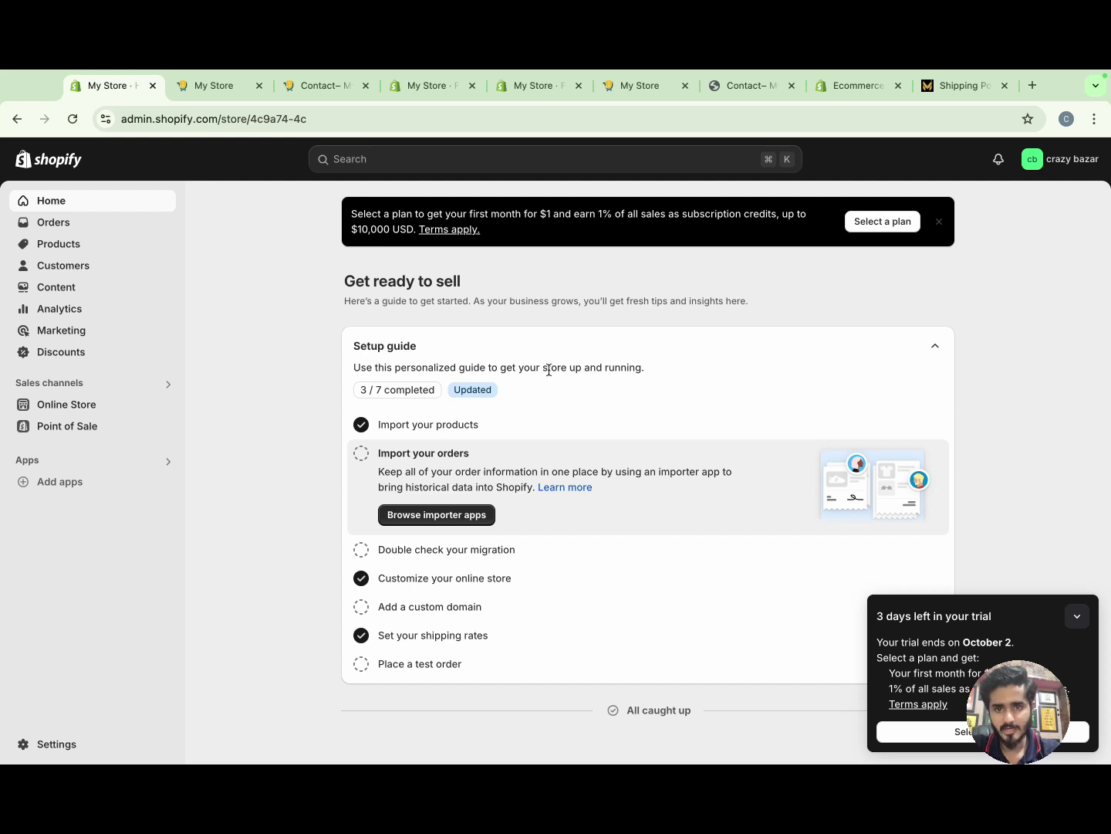
Switch to the Martlow pk store's admin, reload its home page, and show the sales overview for yesterday
{"action": "key", "text": "ctrl+Right"}
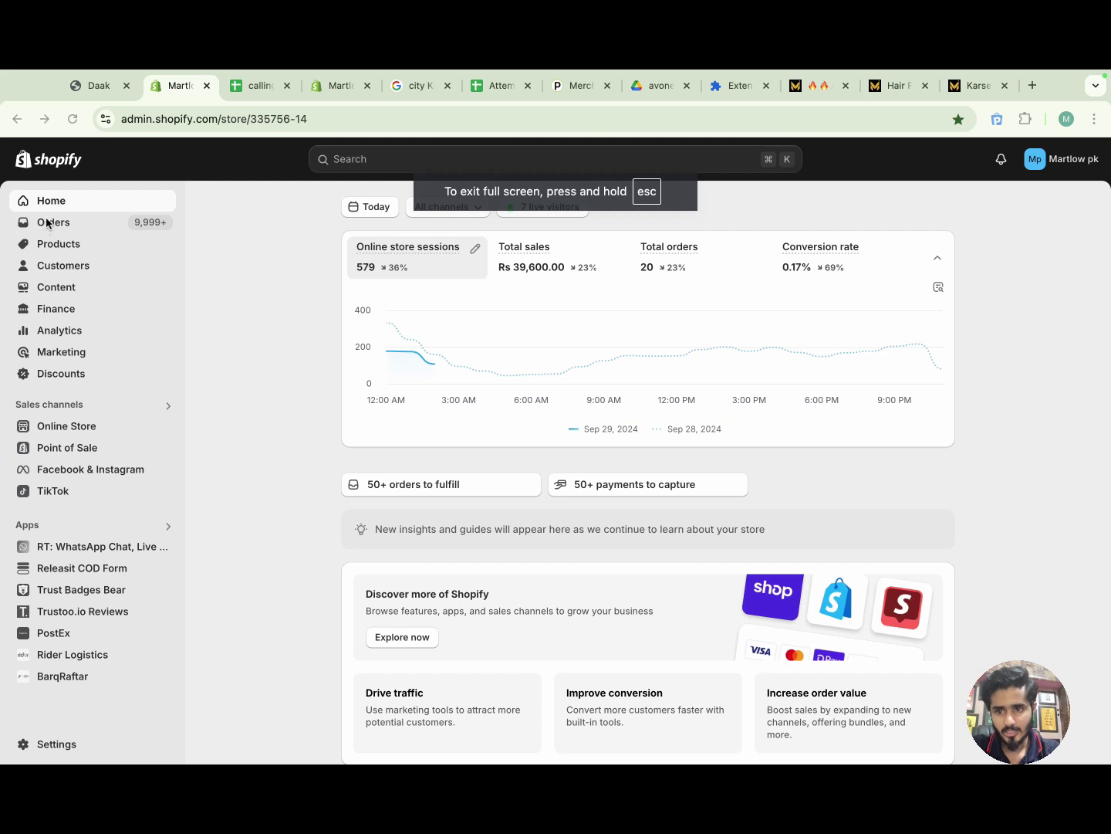
{"action": "left_click", "coordinate": [74, 119]}
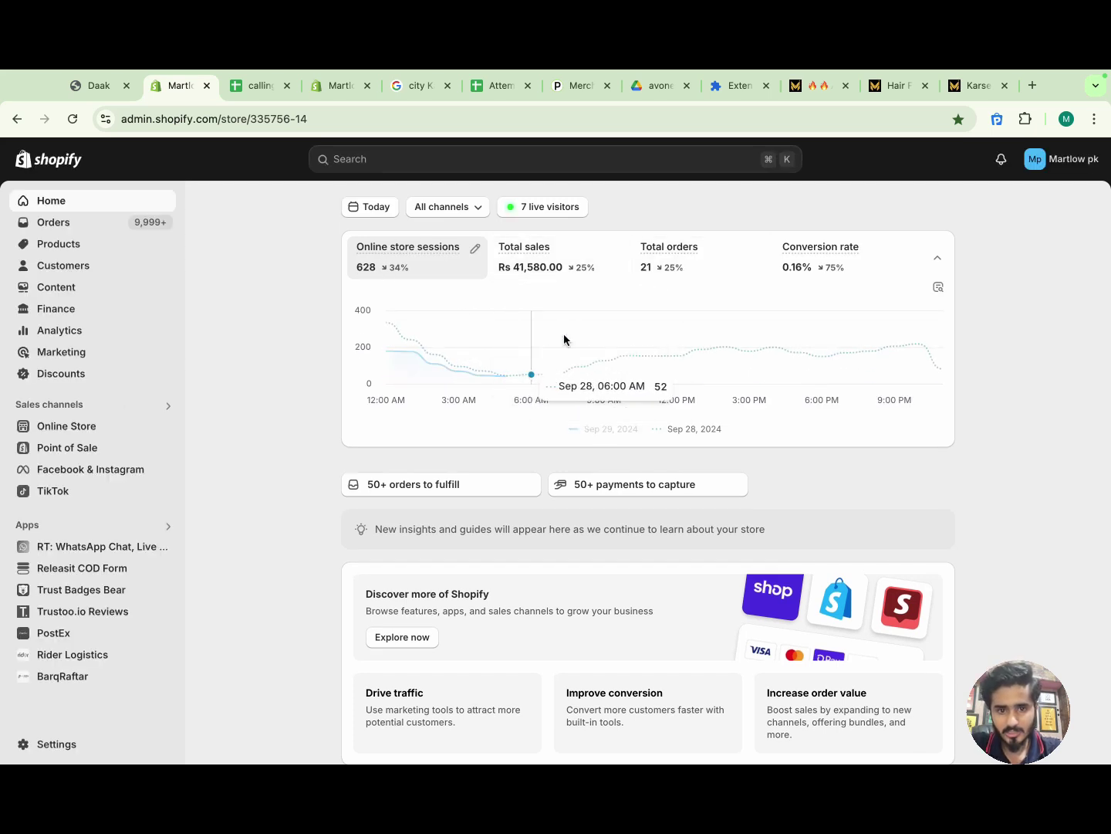
{"action": "mouse_move", "coordinate": [669, 260]}
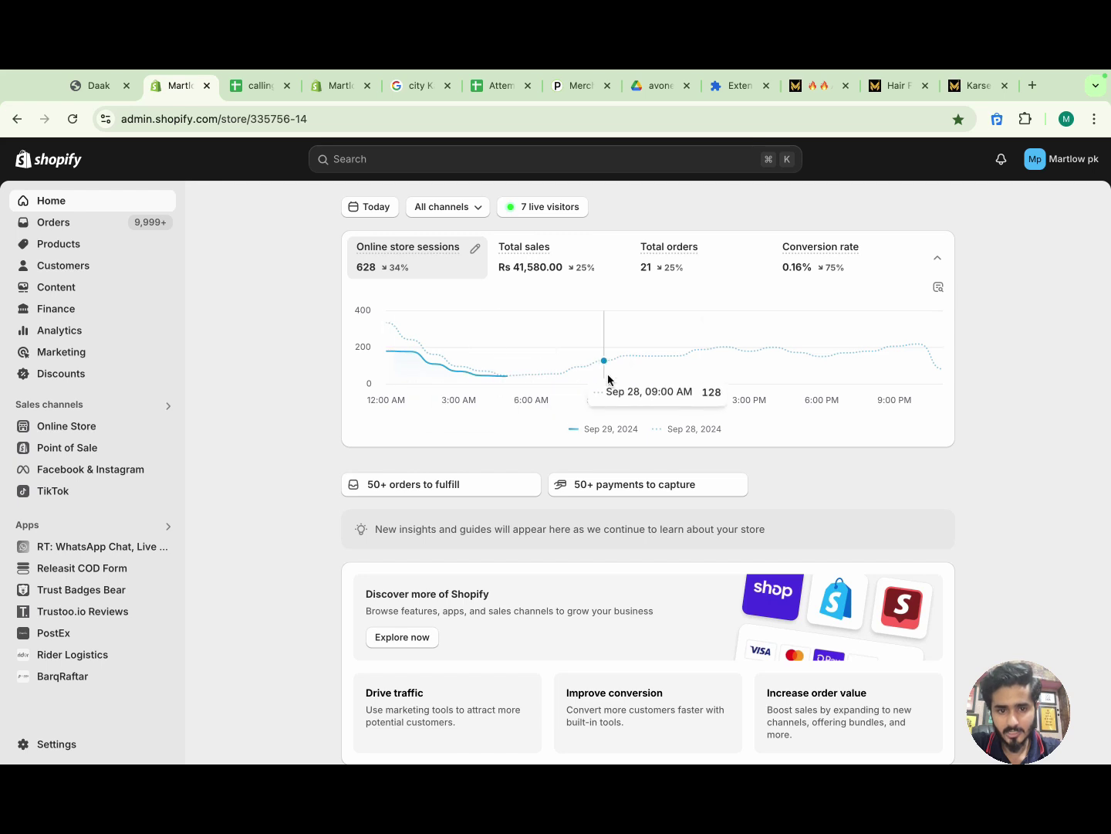
{"action": "left_click", "coordinate": [379, 213]}
{"action": "left_click", "coordinate": [374, 265]}
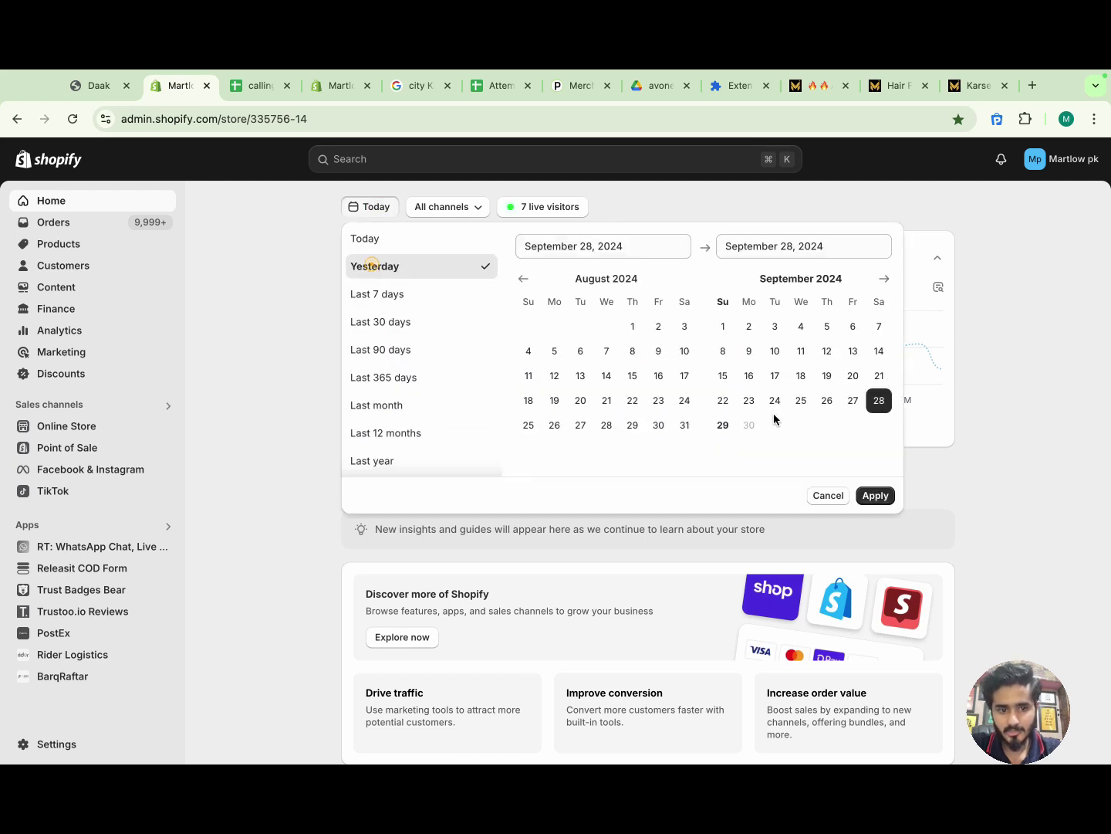
{"action": "left_click", "coordinate": [875, 496]}
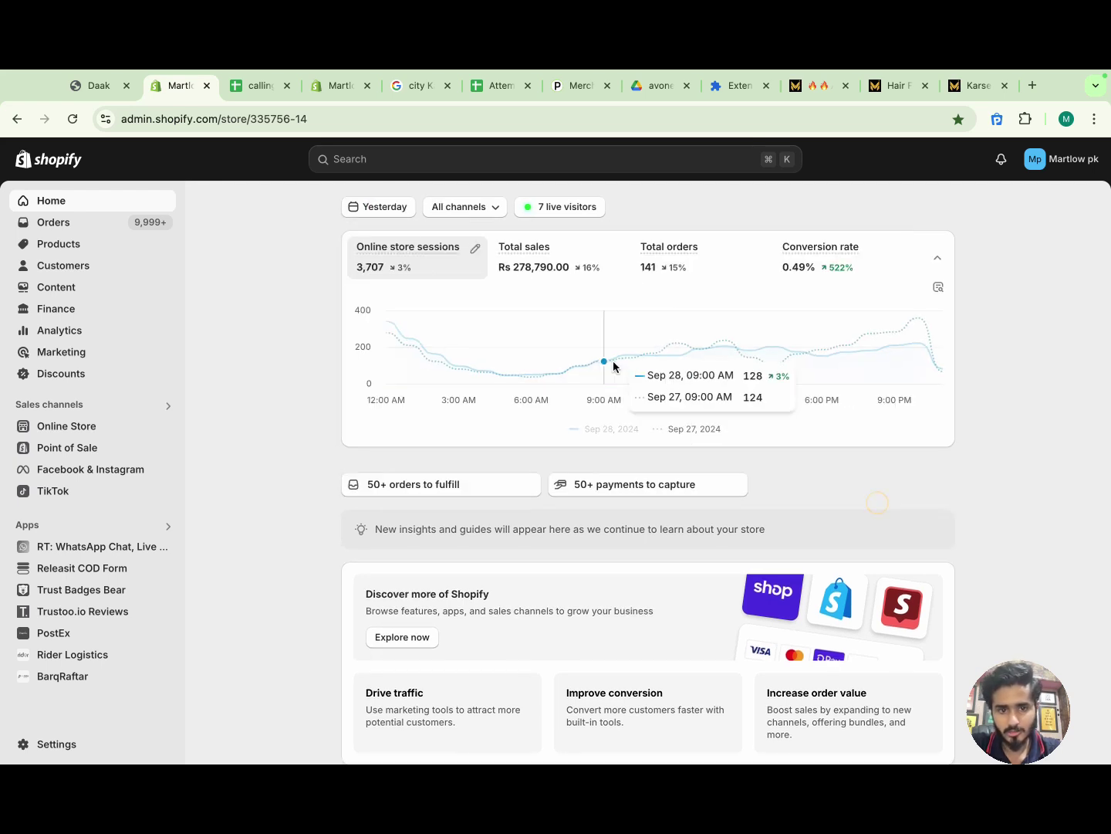
Change the sales overview's date range to the last 7 days
{"action": "left_click", "coordinate": [376, 208]}
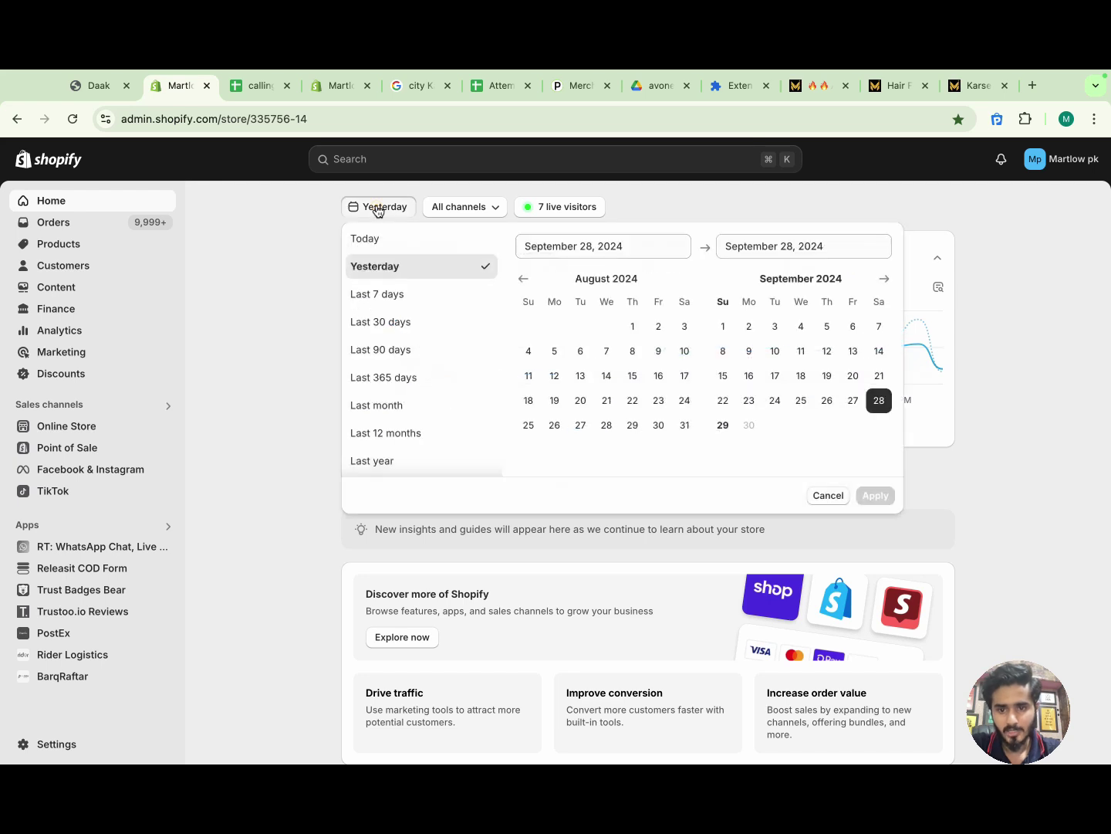
{"action": "left_click", "coordinate": [378, 292]}
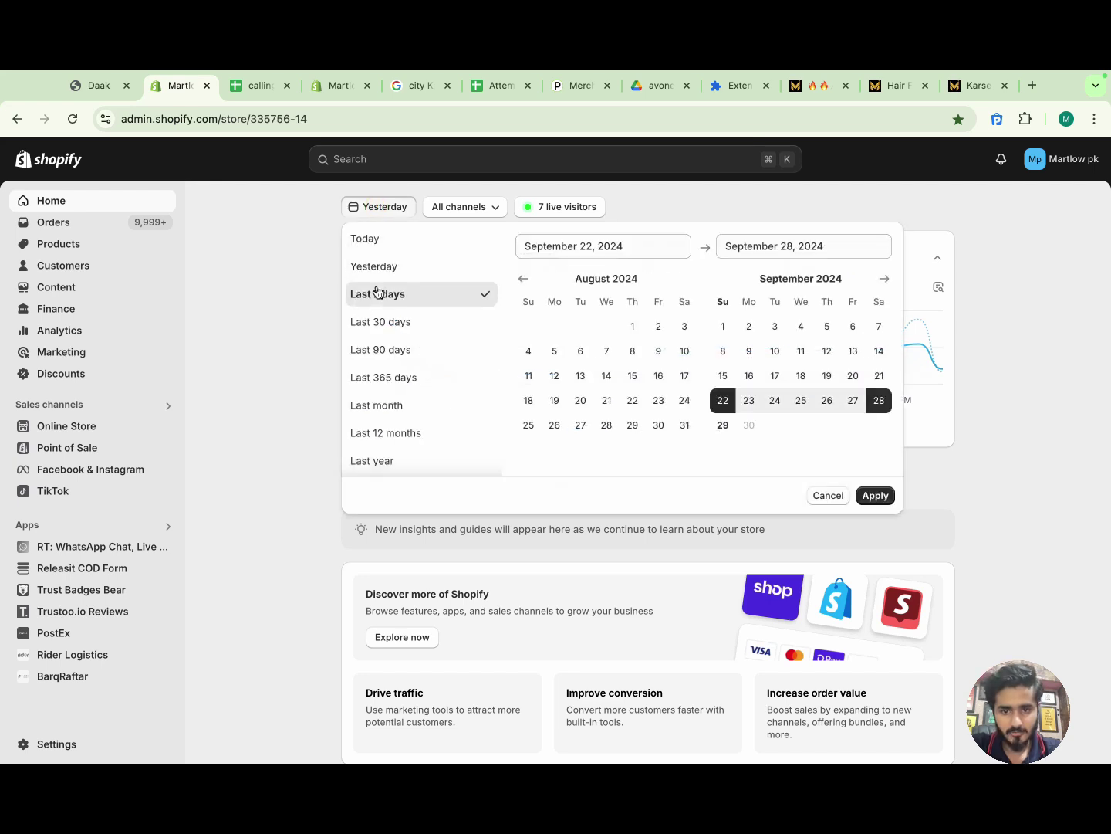
{"action": "left_click", "coordinate": [875, 496]}
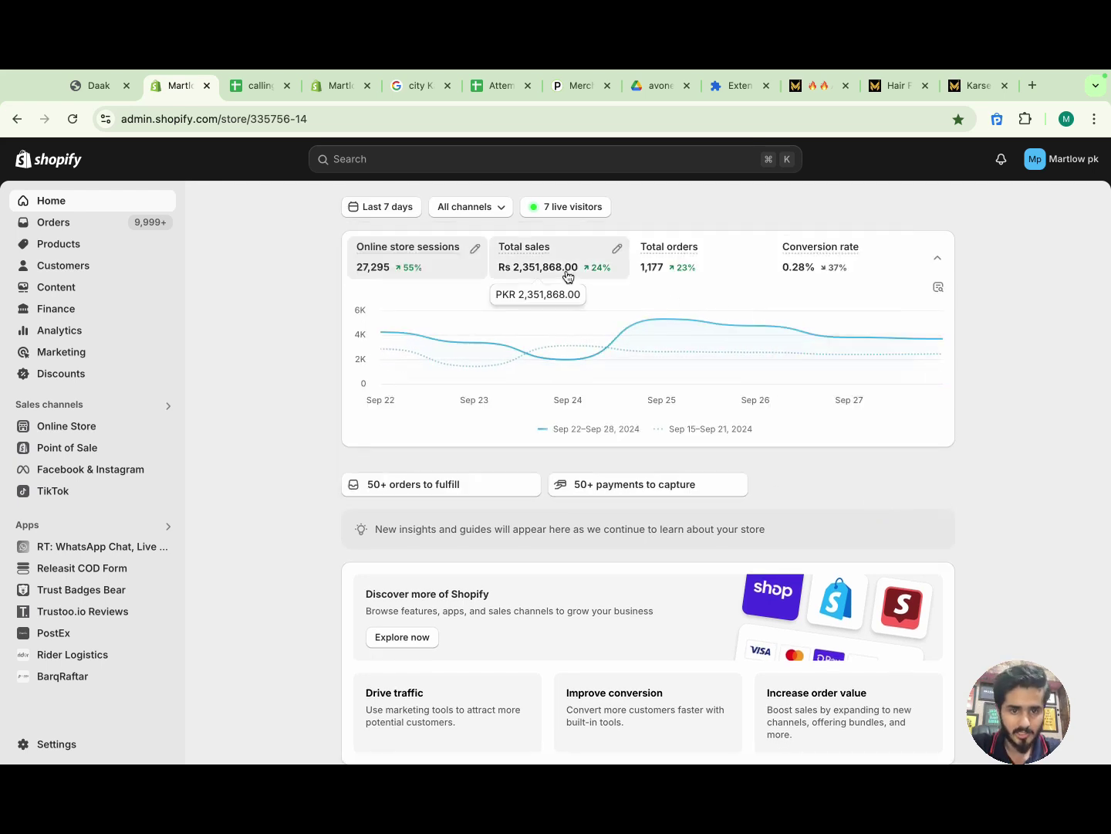
Open the Martlow pk store's orders and look through the list for all locations
{"action": "left_click", "coordinate": [63, 230]}
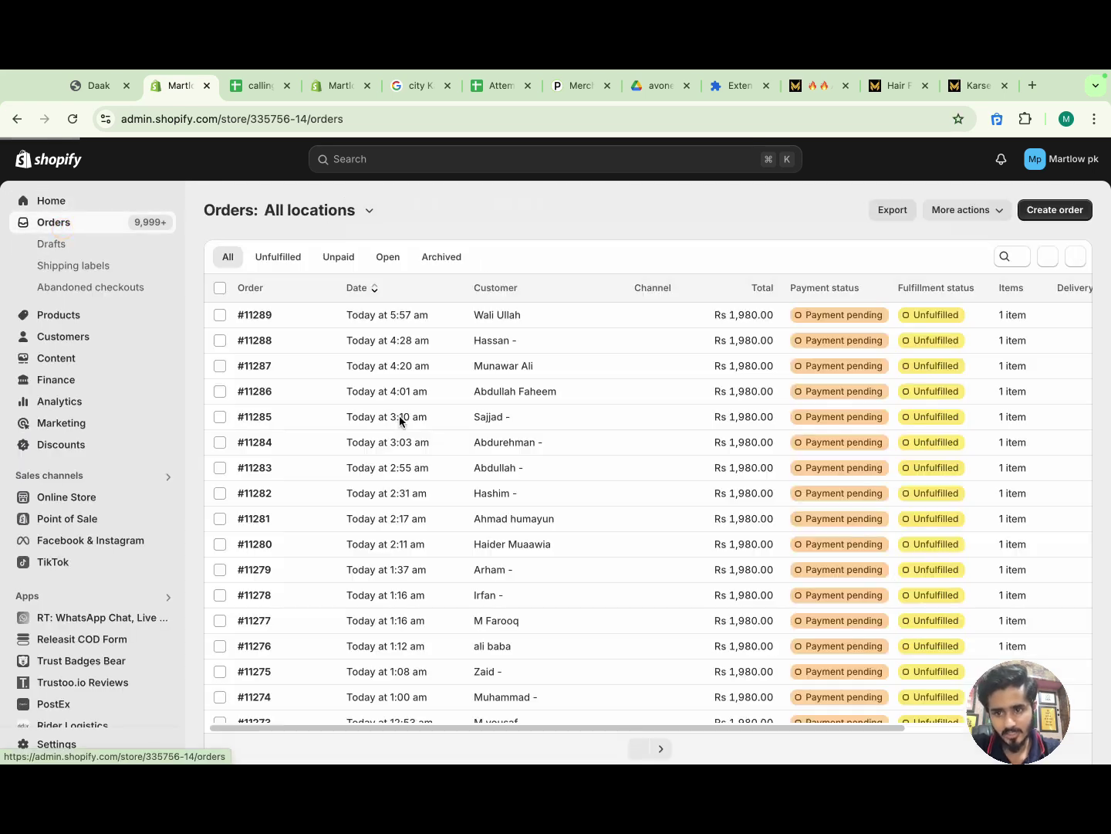
{"action": "scroll", "coordinate": [400, 422], "scroll_direction": "down", "scroll_amount": 10}
{"action": "scroll", "coordinate": [398, 423], "scroll_direction": "up", "scroll_amount": 10}
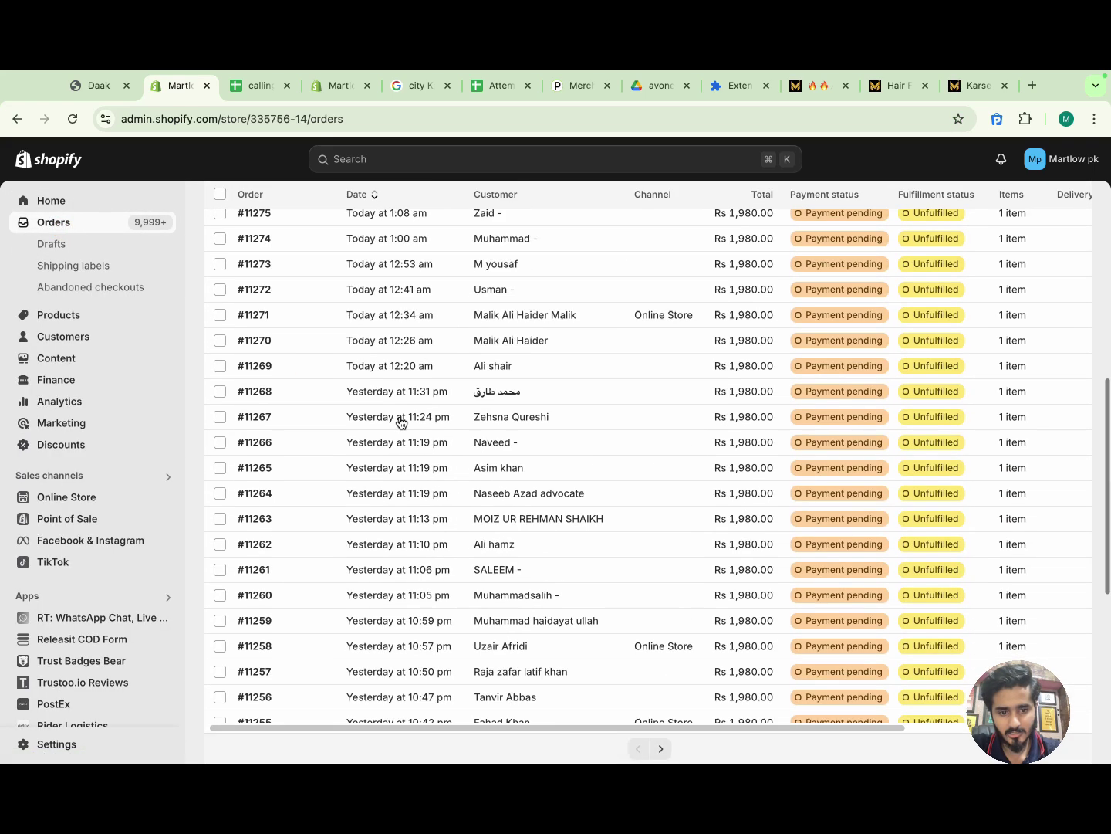
Open the Martlow pk store's products section, followed by its customer list
{"action": "left_click", "coordinate": [74, 316]}
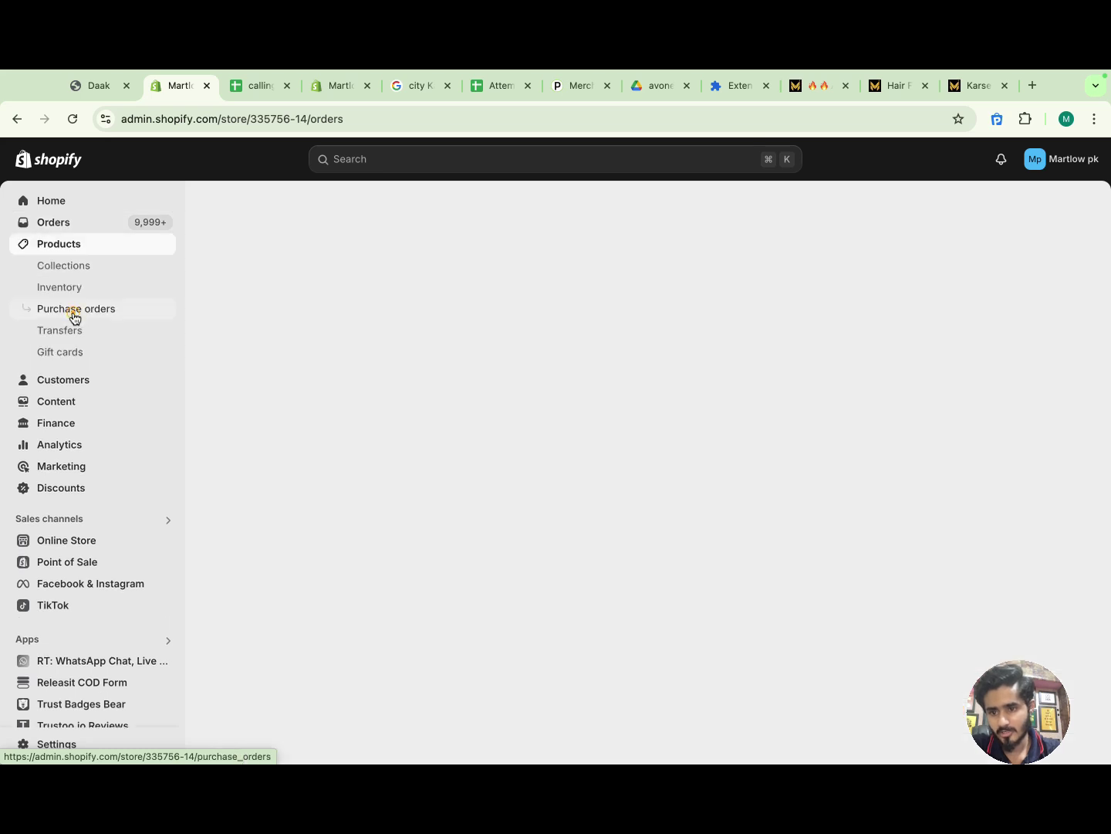
{"action": "left_click", "coordinate": [72, 381]}
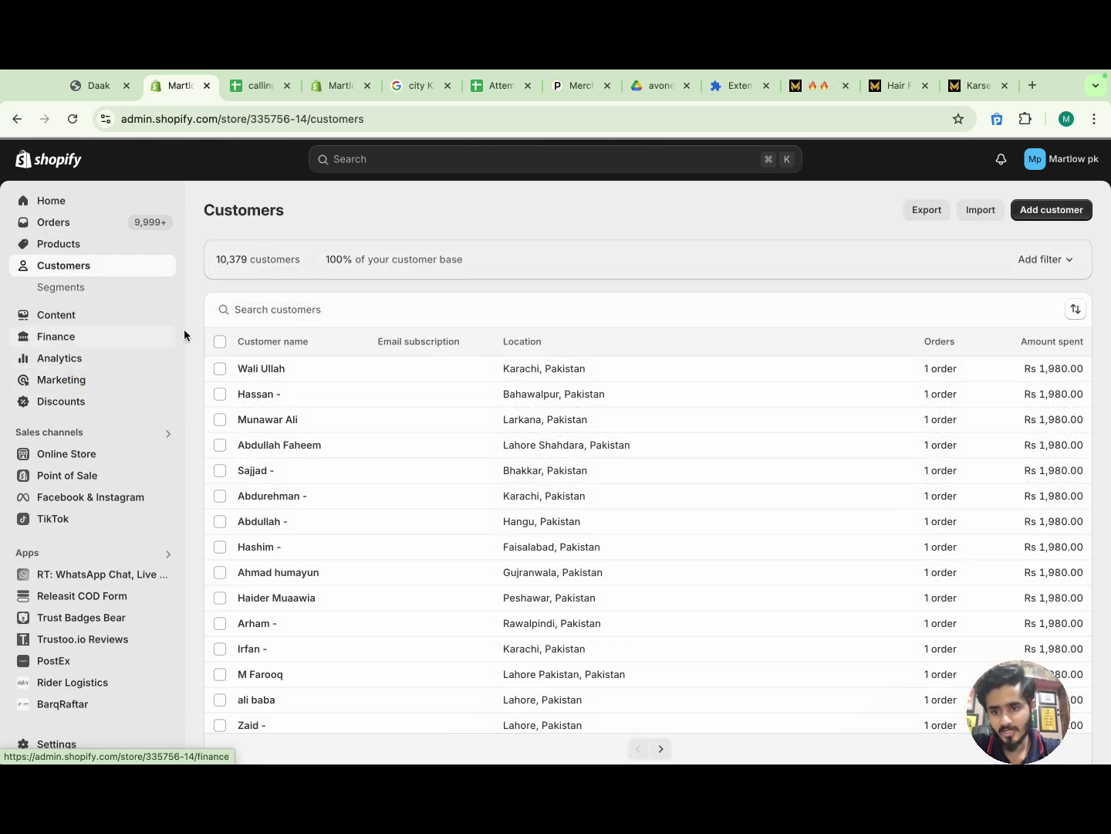